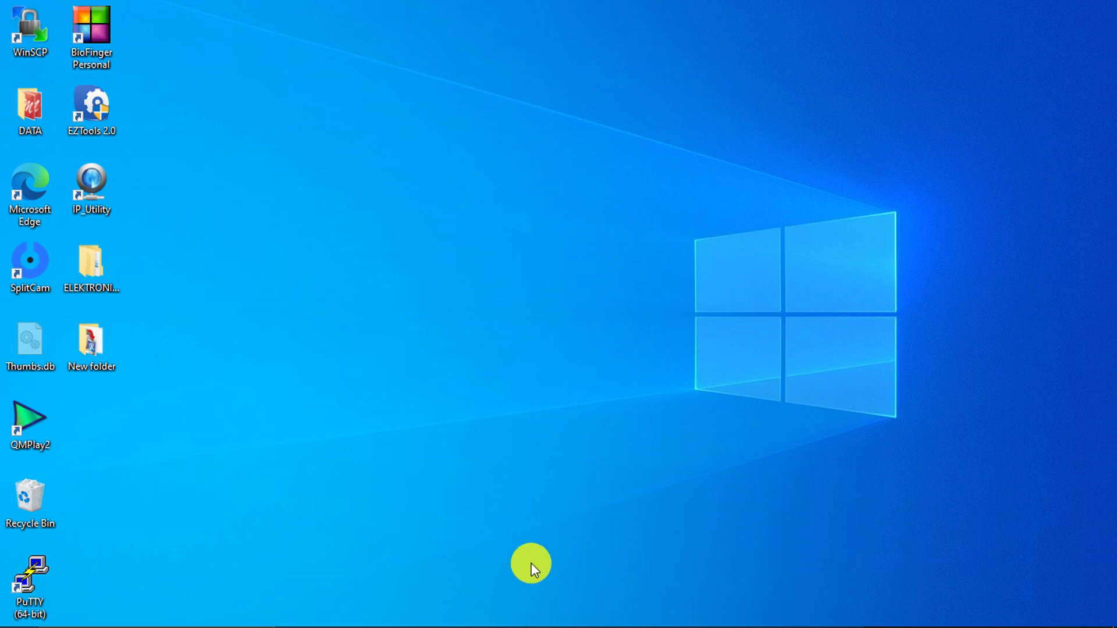
Switch to Microsoft Edge and examine the Ivideon Server and Ivideon Client download options on the Ivideon downloads page
{"action": "mouse_move", "coordinate": [477, 611]}
{"action": "left_click", "coordinate": [349, 617]}
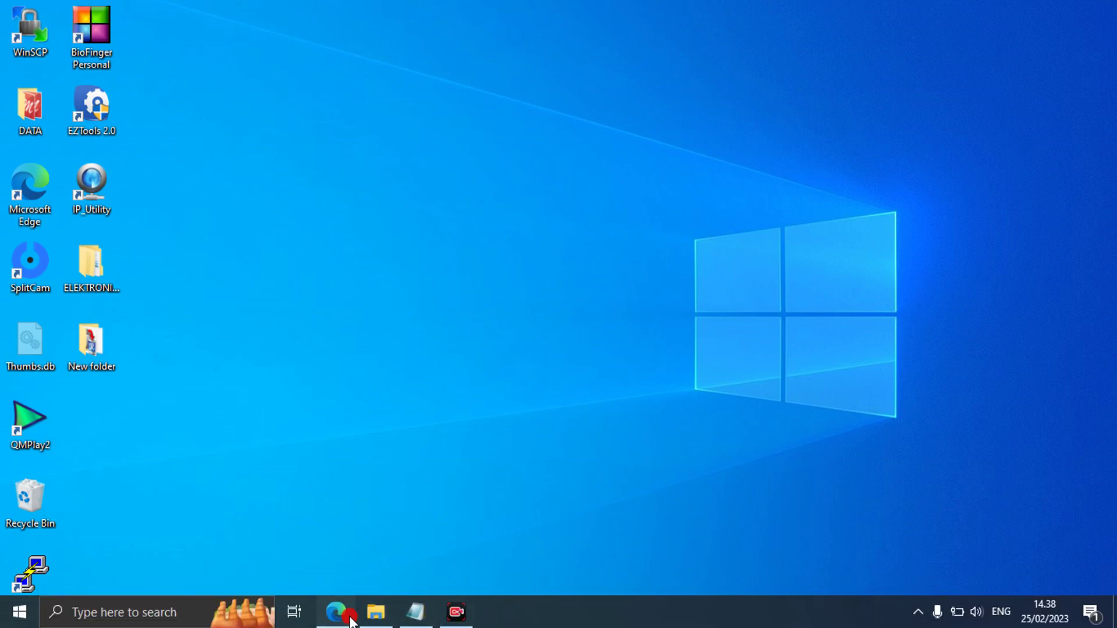
{"action": "scroll", "coordinate": [160, 182], "scroll_direction": "down", "scroll_amount": 3}
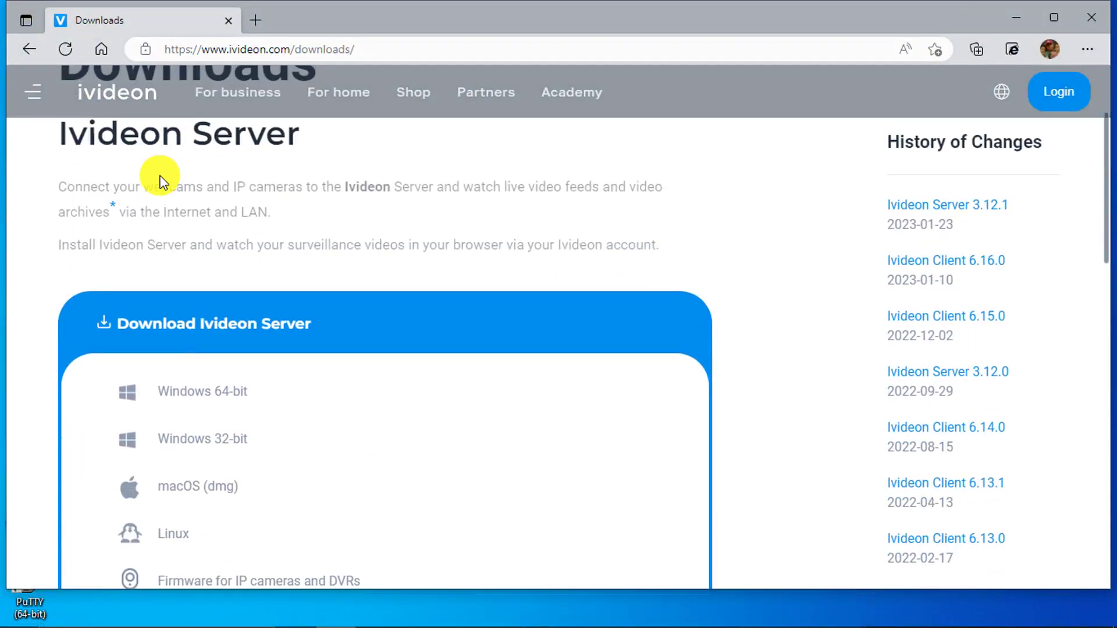
{"action": "scroll", "coordinate": [210, 242], "scroll_direction": "up", "scroll_amount": 3}
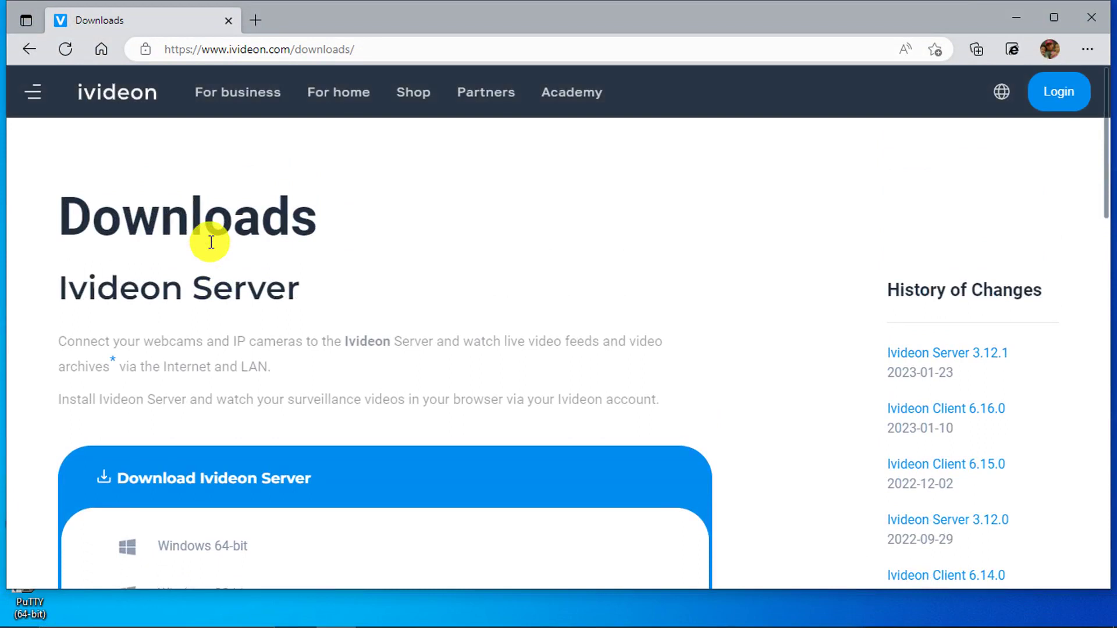
{"action": "scroll", "coordinate": [211, 242], "scroll_direction": "down", "scroll_amount": 3}
{"action": "scroll", "coordinate": [212, 242], "scroll_direction": "up", "scroll_amount": 3}
{"action": "mouse_move", "coordinate": [243, 67]}
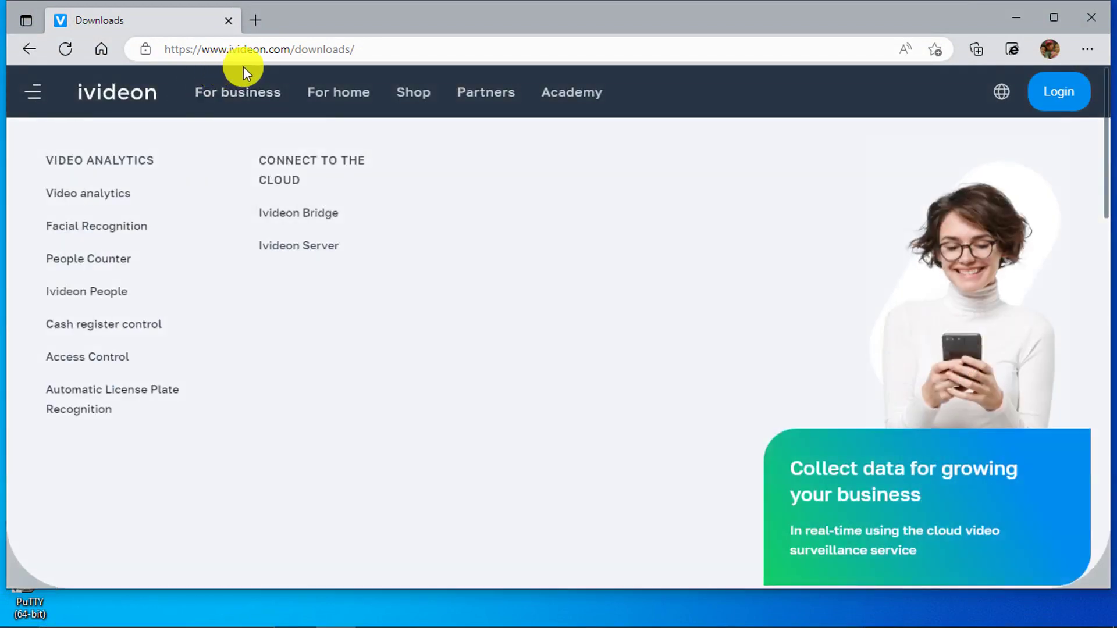
{"action": "scroll", "coordinate": [286, 378], "scroll_direction": "down", "scroll_amount": 1}
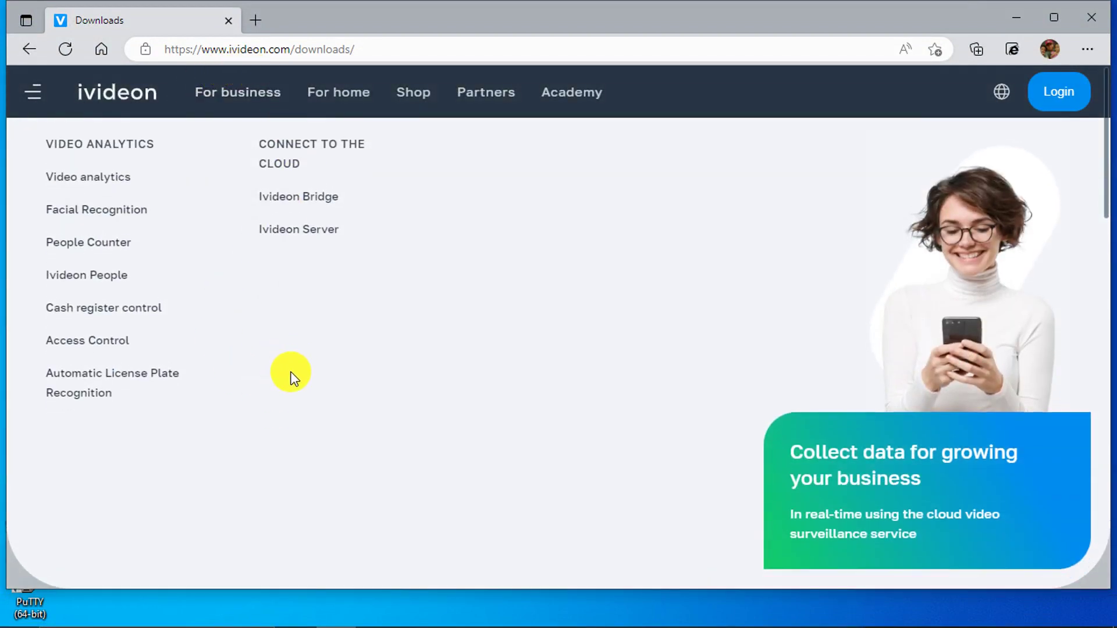
{"action": "scroll", "coordinate": [756, 319], "scroll_direction": "up", "scroll_amount": 1}
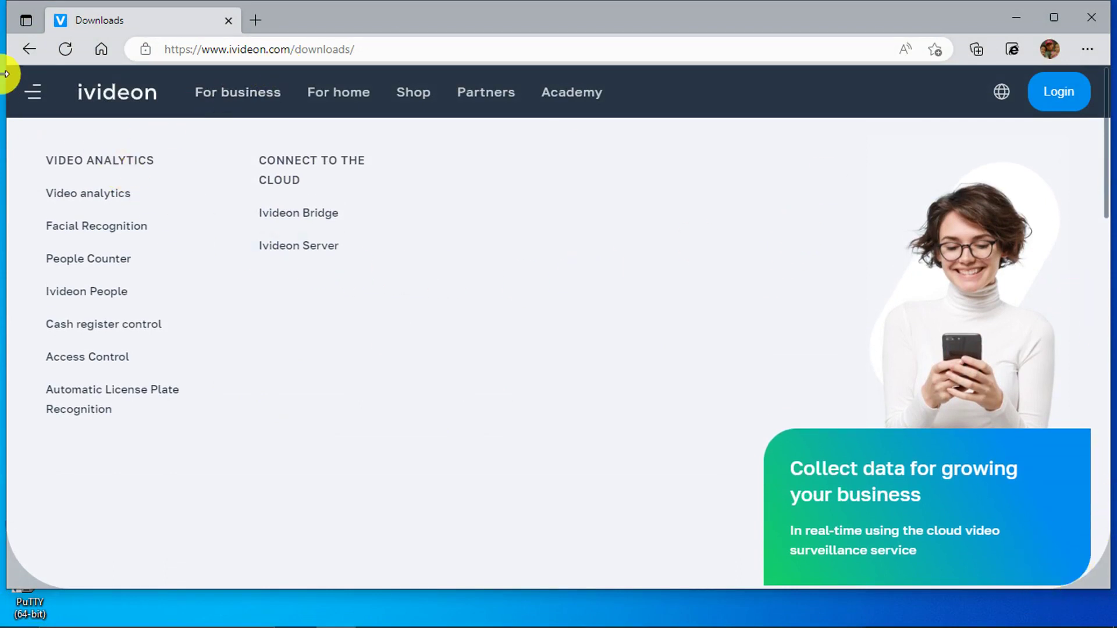
{"action": "scroll", "coordinate": [193, 251], "scroll_direction": "down", "scroll_amount": 2}
{"action": "scroll", "coordinate": [194, 252], "scroll_direction": "down", "scroll_amount": 8}
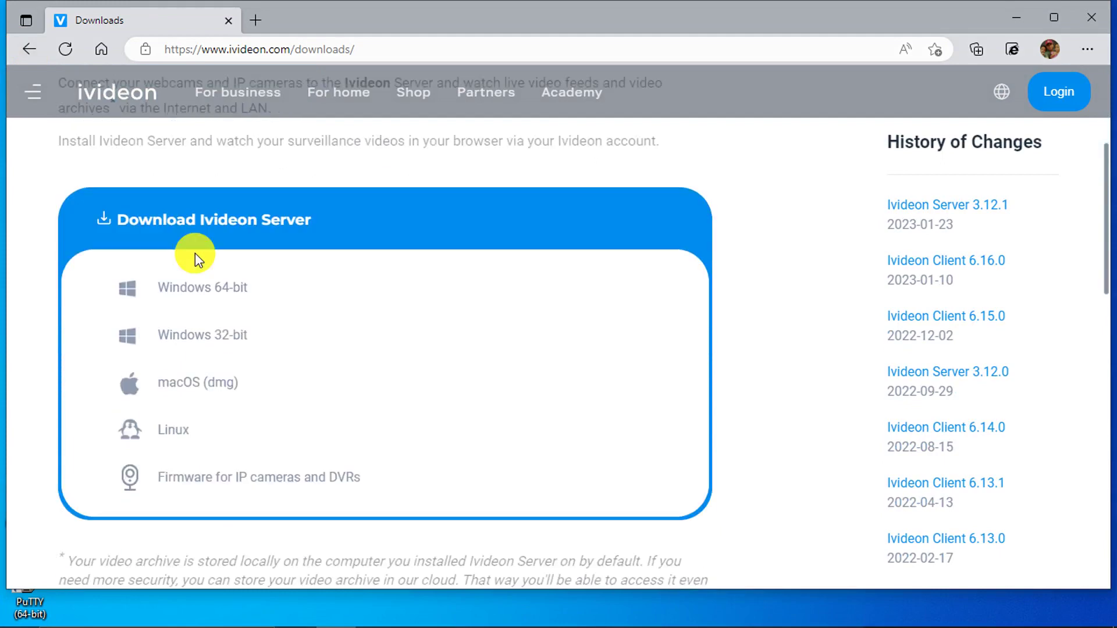
{"action": "scroll", "coordinate": [196, 253], "scroll_direction": "up", "scroll_amount": 6}
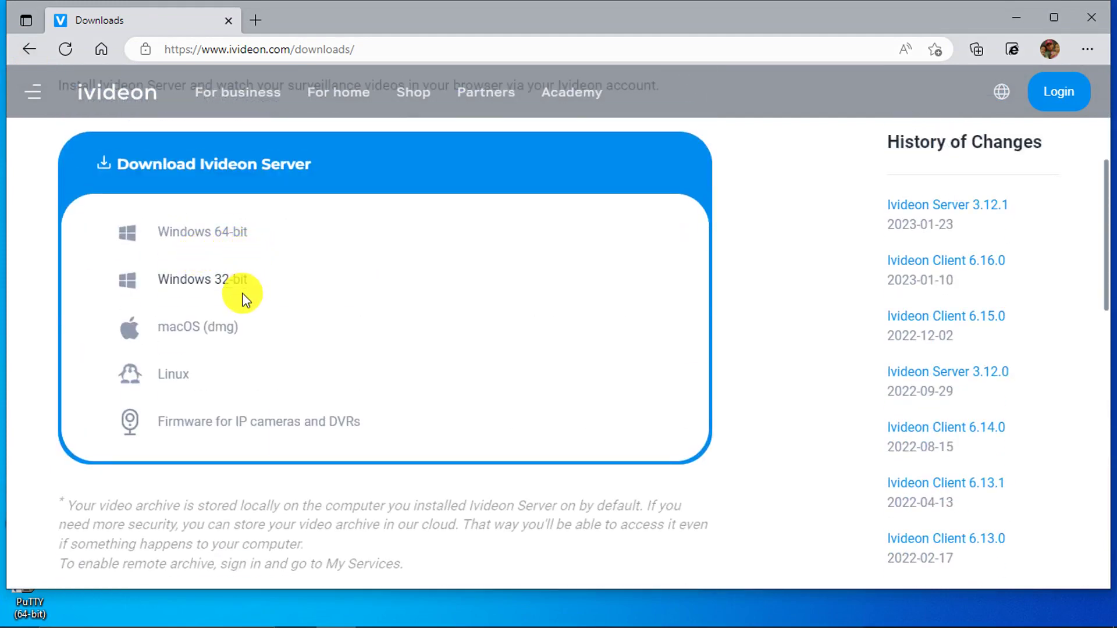
{"action": "scroll", "coordinate": [280, 347], "scroll_direction": "down", "scroll_amount": 3}
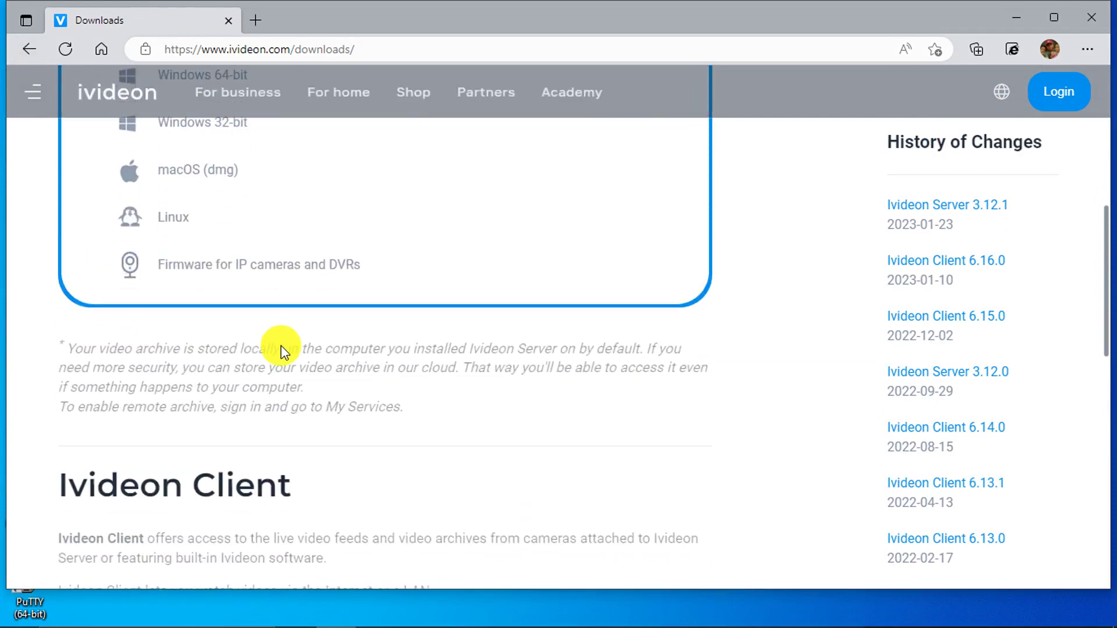
{"action": "scroll", "coordinate": [268, 326], "scroll_direction": "up", "scroll_amount": 1}
{"action": "scroll", "coordinate": [262, 327], "scroll_direction": "down", "scroll_amount": 7}
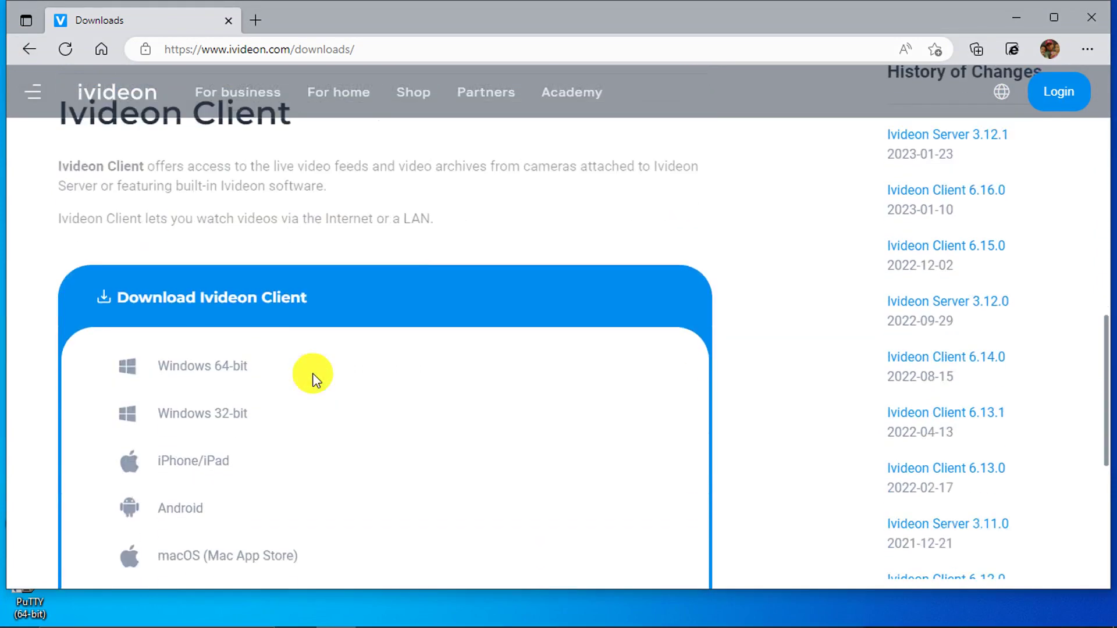
{"action": "scroll", "coordinate": [312, 373], "scroll_direction": "up", "scroll_amount": 7}
{"action": "scroll", "coordinate": [314, 374], "scroll_direction": "up", "scroll_amount": 3}
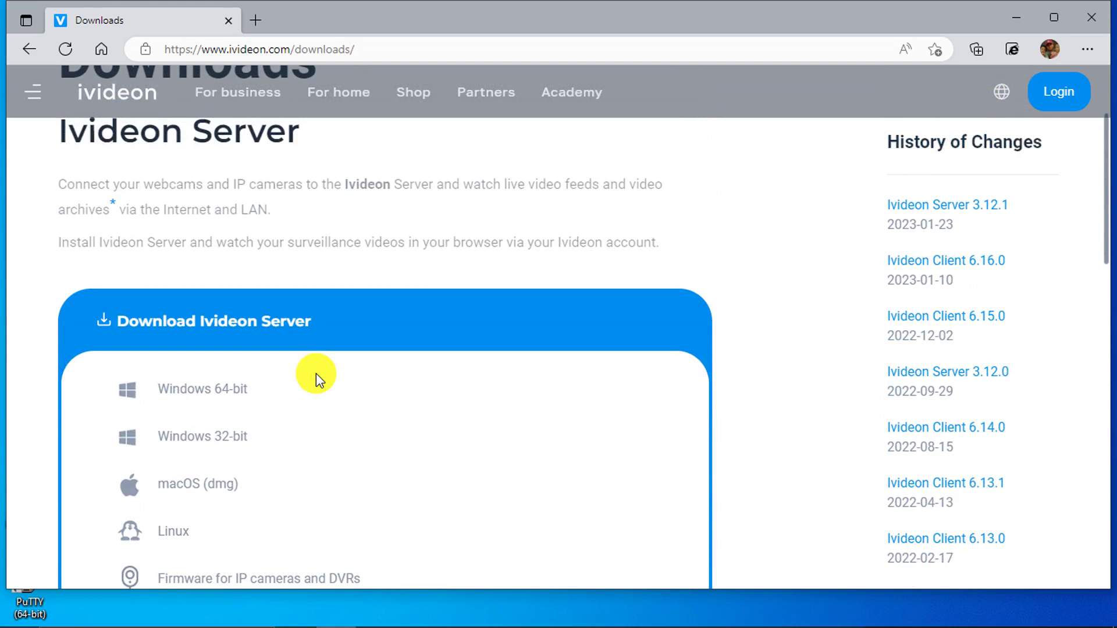
{"action": "scroll", "coordinate": [317, 376], "scroll_direction": "up", "scroll_amount": 2}
{"action": "scroll", "coordinate": [317, 379], "scroll_direction": "down", "scroll_amount": 4}
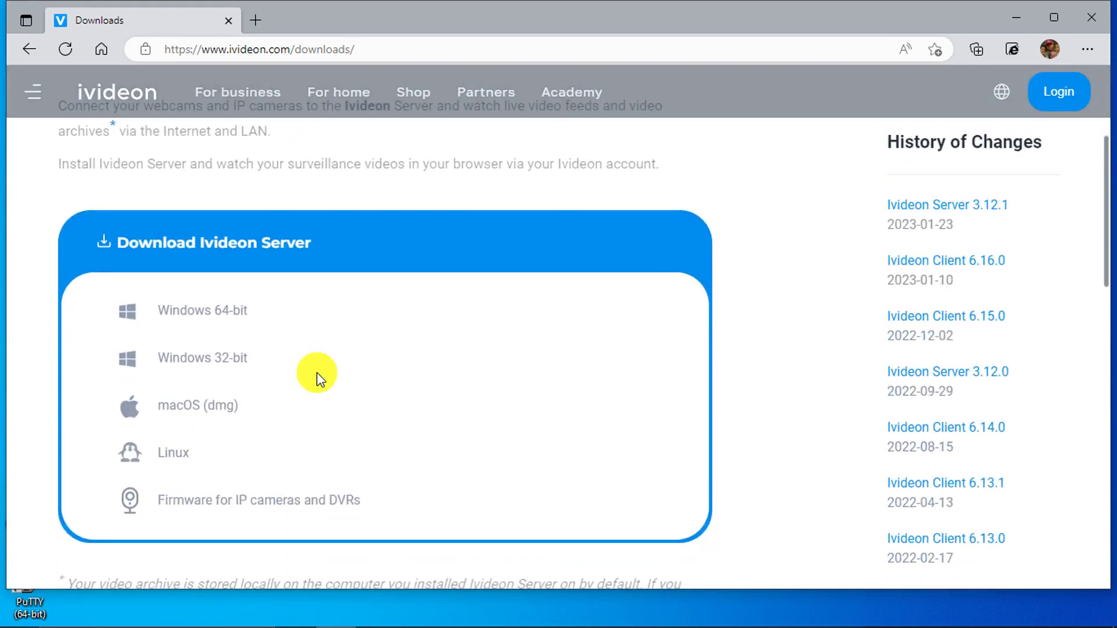
{"action": "scroll", "coordinate": [319, 379], "scroll_direction": "up", "scroll_amount": 1}
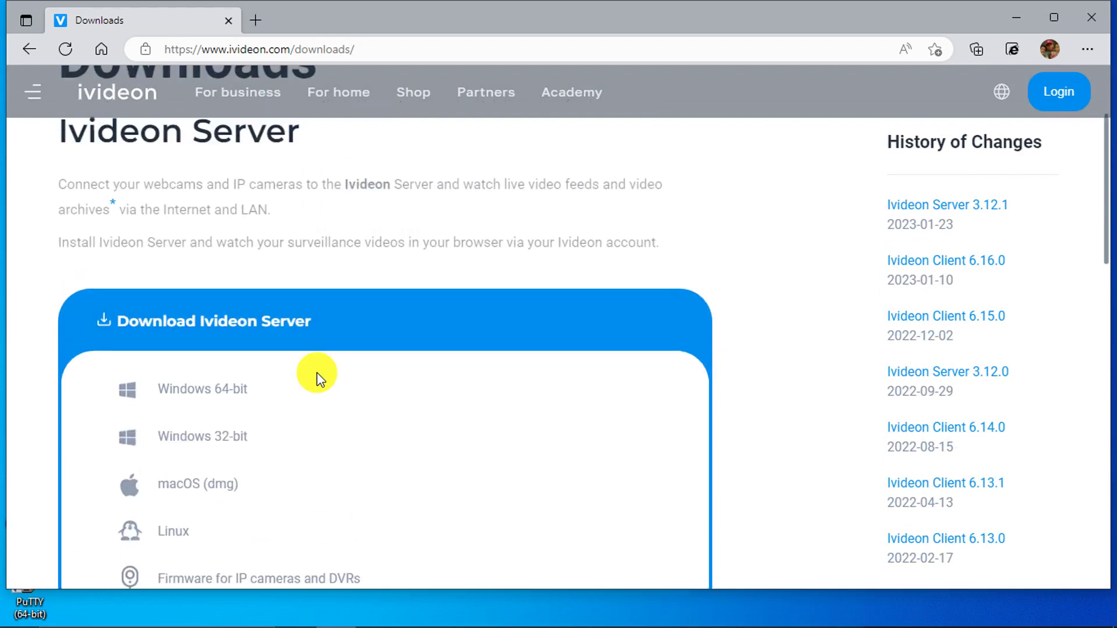
{"action": "scroll", "coordinate": [342, 377], "scroll_direction": "up", "scroll_amount": 2}
{"action": "scroll", "coordinate": [341, 377], "scroll_direction": "down", "scroll_amount": 2}
{"action": "scroll", "coordinate": [341, 377], "scroll_direction": "up", "scroll_amount": 2}
{"action": "scroll", "coordinate": [342, 377], "scroll_direction": "down", "scroll_amount": 1}
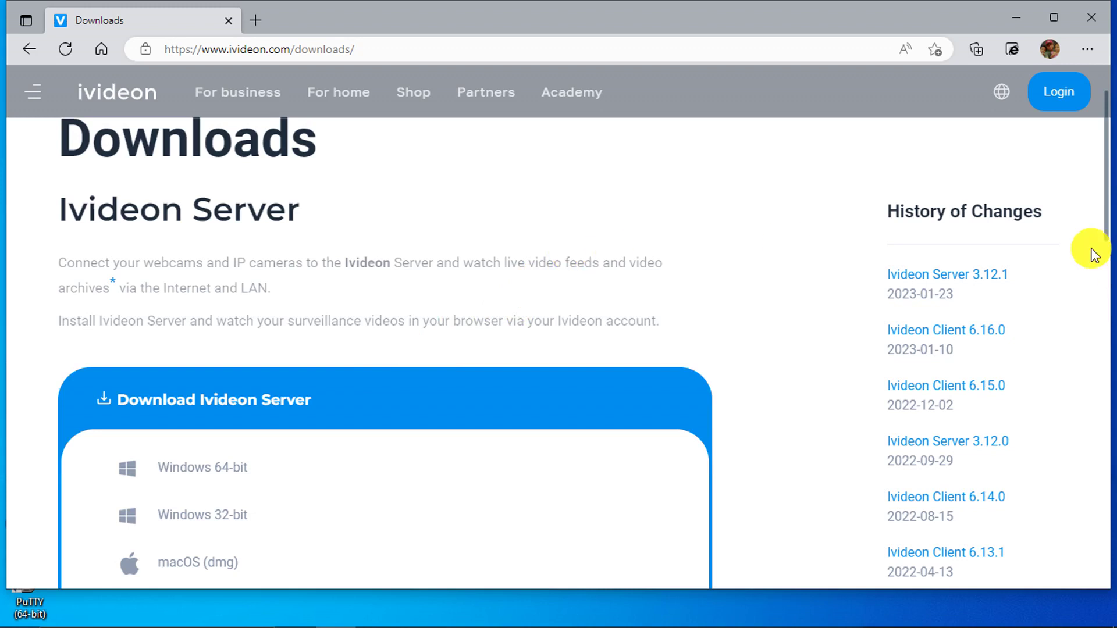
{"action": "scroll", "coordinate": [651, 356], "scroll_direction": "down", "scroll_amount": 3}
{"action": "scroll", "coordinate": [647, 354], "scroll_direction": "up", "scroll_amount": 3}
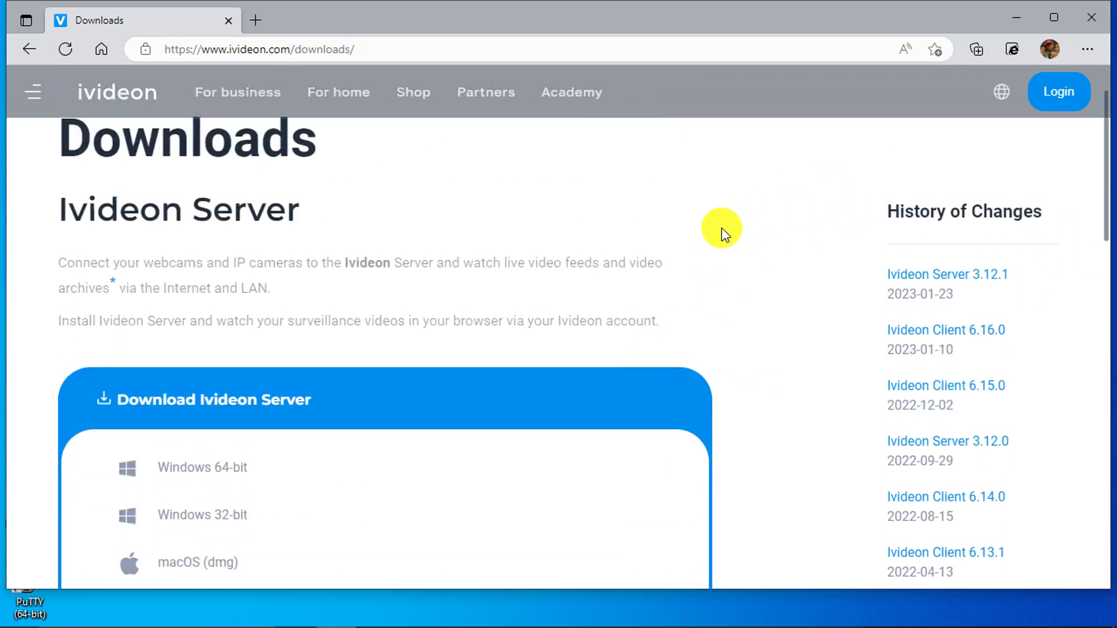
Minimize the browser, switch to File Explorer at the NVR-SERVER folder, and reposition its window on the desktop
{"action": "left_click", "coordinate": [1011, 17]}
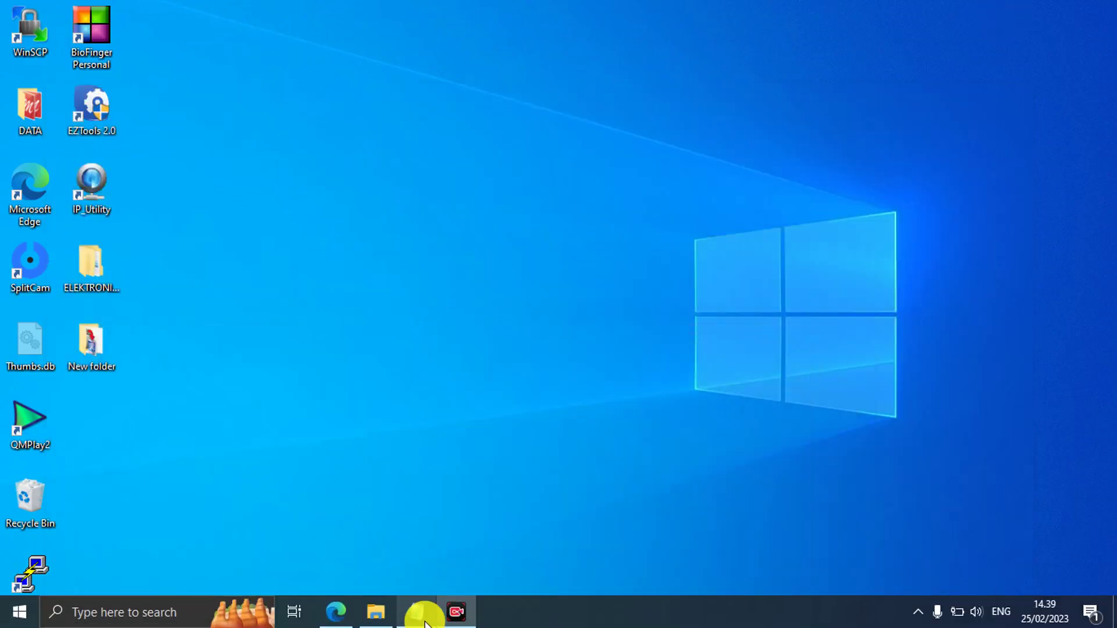
{"action": "left_click", "coordinate": [377, 615]}
{"action": "left_click_drag", "start_coordinate": [578, 62], "coordinate": [668, 37]}
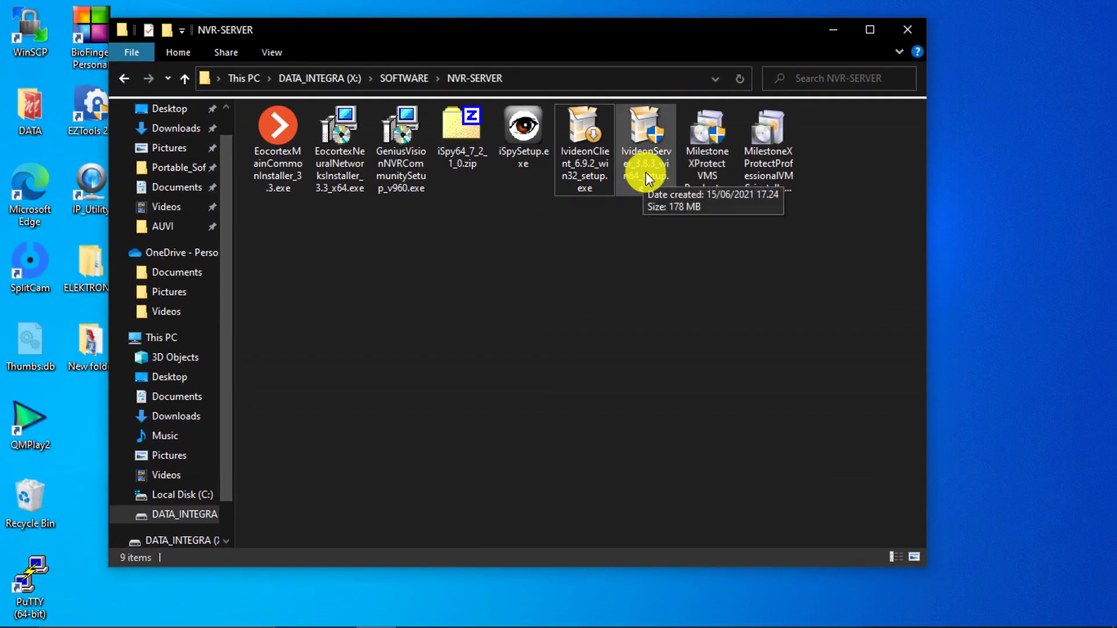
{"action": "left_click_drag", "start_coordinate": [702, 30], "coordinate": [739, 30]}
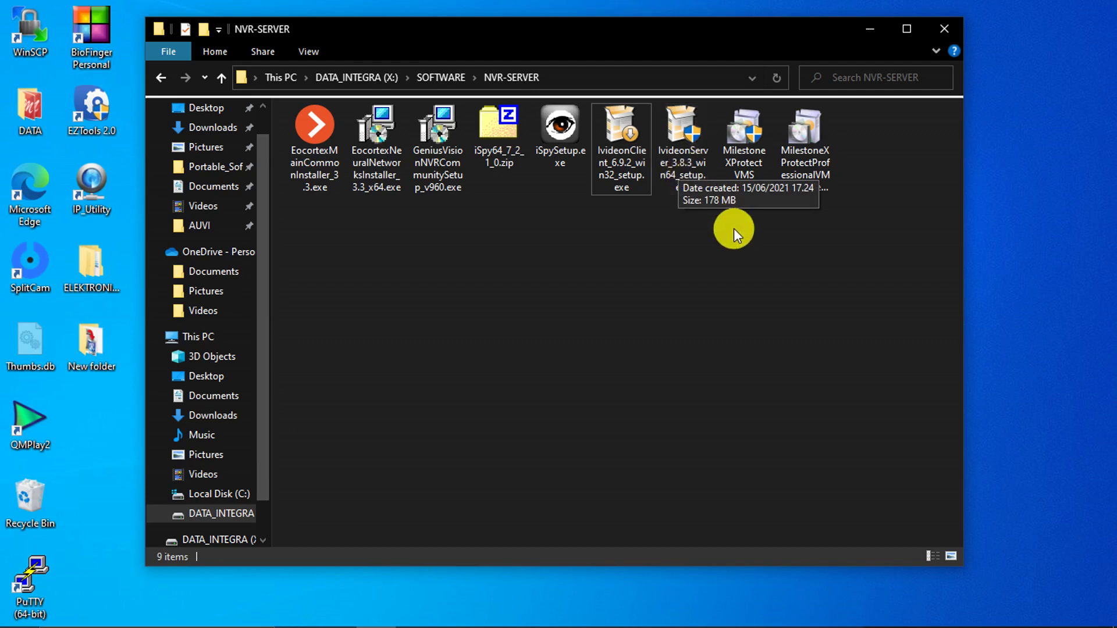
{"action": "mouse_move", "coordinate": [729, 44]}
{"action": "left_mouse_down"}
{"action": "mouse_move", "coordinate": [762, 38]}
{"action": "mouse_move", "coordinate": [739, 42]}
{"action": "left_mouse_up"}
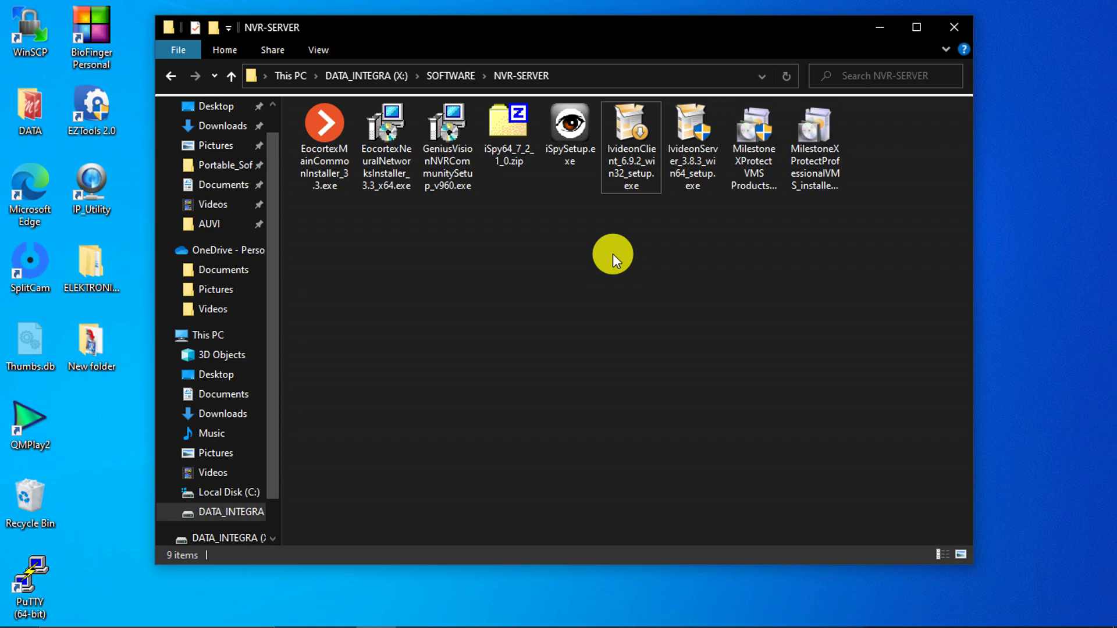
Run IvideonServer_3.8.3_win64_setup.exe from the NVR-SERVER folder and proceed to the component selection
{"action": "left_click", "coordinate": [695, 158]}
{"action": "double_click", "coordinate": [695, 158]}
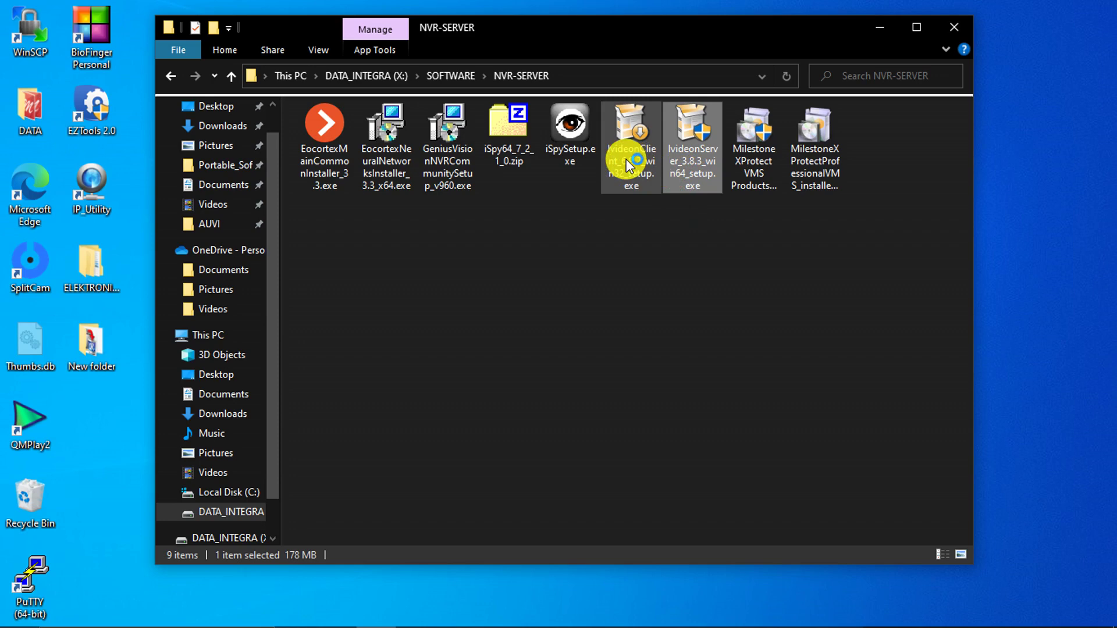
{"action": "left_click", "coordinate": [557, 355]}
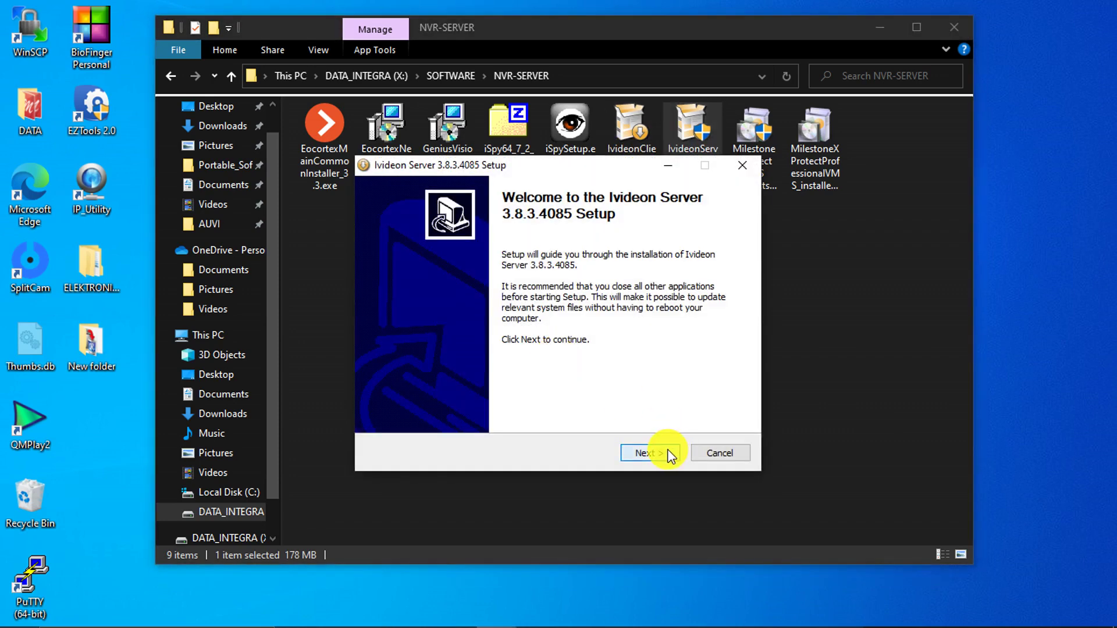
{"action": "left_click", "coordinate": [668, 450]}
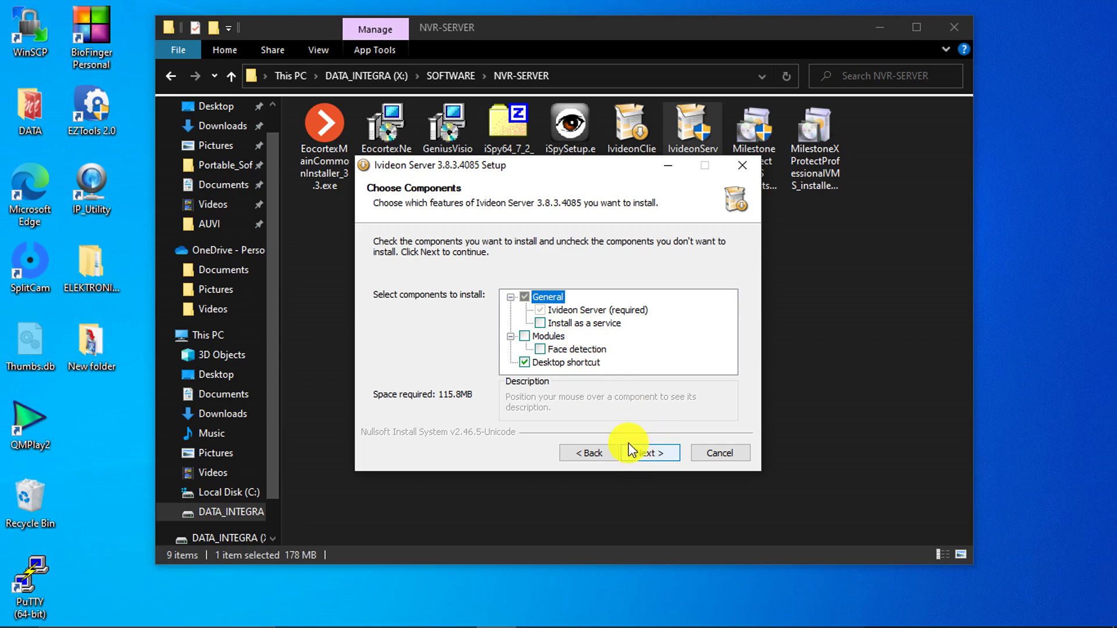
Add the Install as a service option and the Face detection module to the Ivideon Server components, and run the installation
{"action": "left_click", "coordinate": [540, 324]}
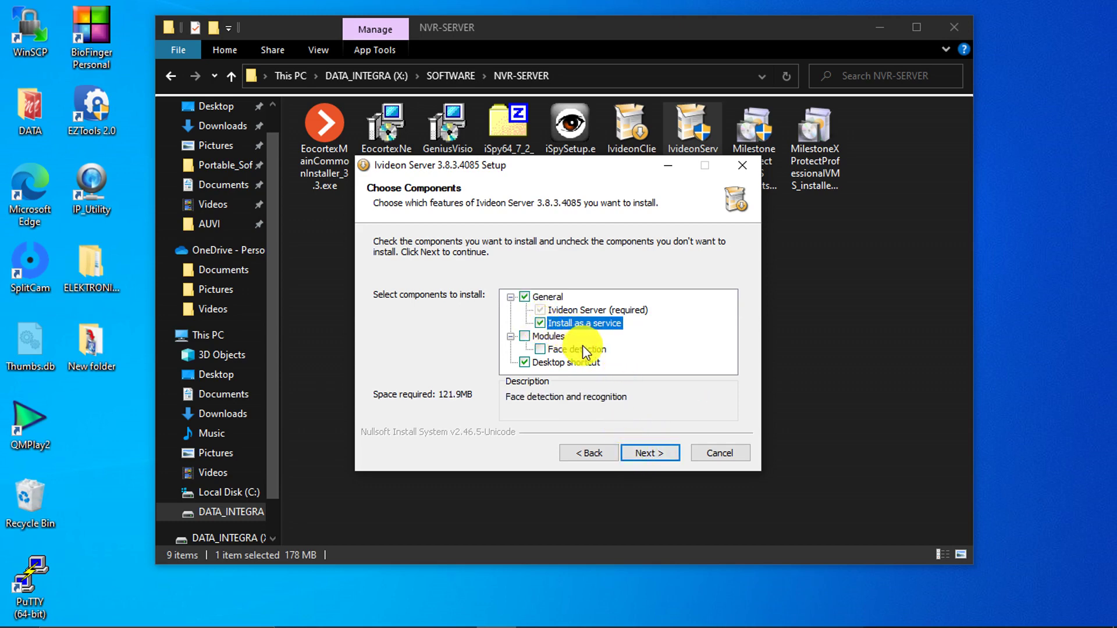
{"action": "left_click", "coordinate": [525, 336]}
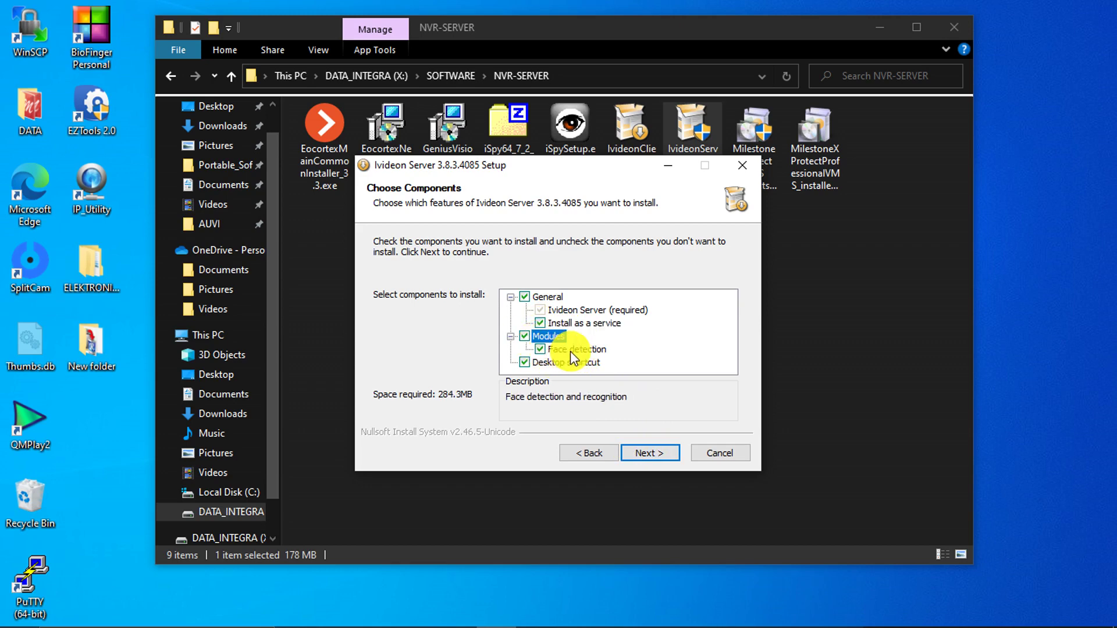
{"action": "left_click", "coordinate": [648, 455]}
{"action": "left_click", "coordinate": [650, 456]}
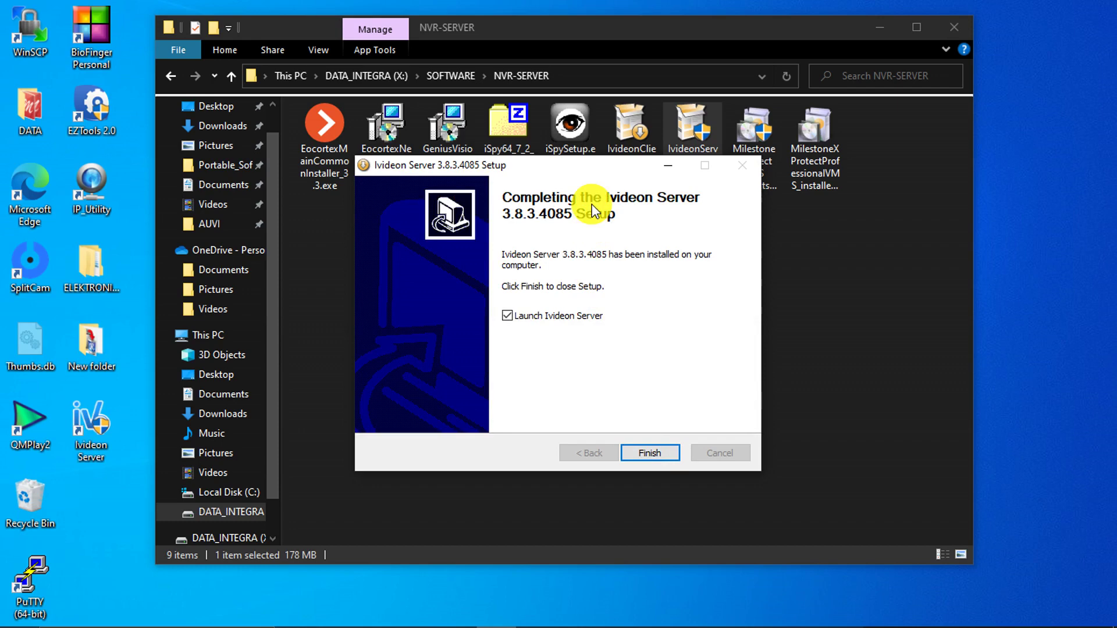
Disable launching Ivideon Server on completion and finish its setup
{"action": "left_click_drag", "start_coordinate": [589, 165], "coordinate": [619, 216]}
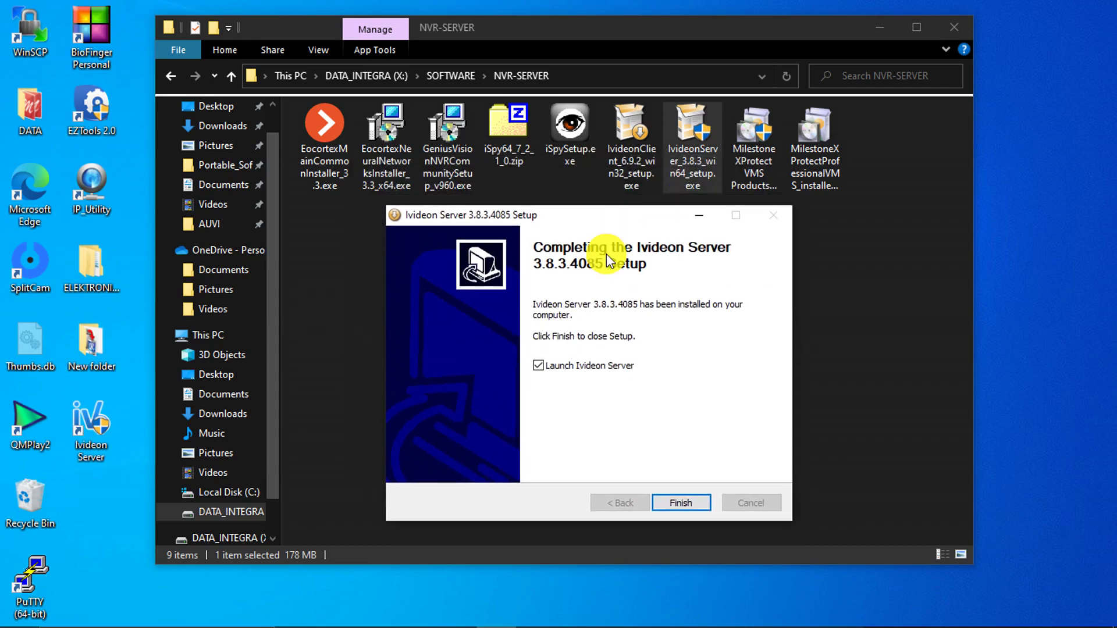
{"action": "left_click", "coordinate": [538, 366]}
{"action": "left_click", "coordinate": [680, 502]}
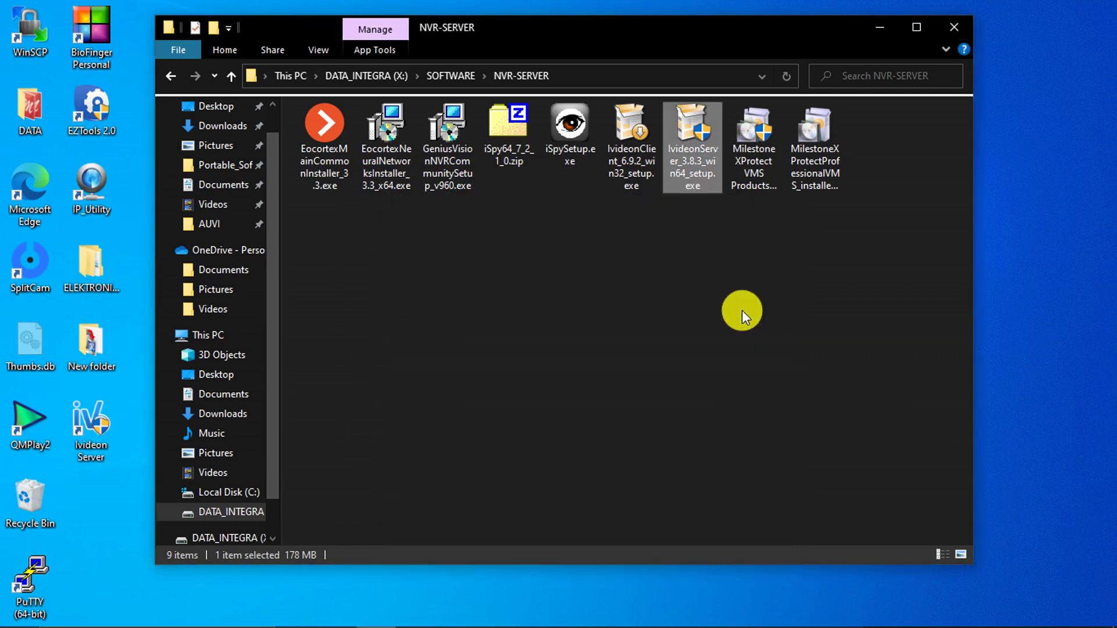
Install Ivideon Client with IvideonClient_6.9.2_win32_setup.exe using the default settings, and finish setup without launching the client
{"action": "double_click", "coordinate": [616, 144]}
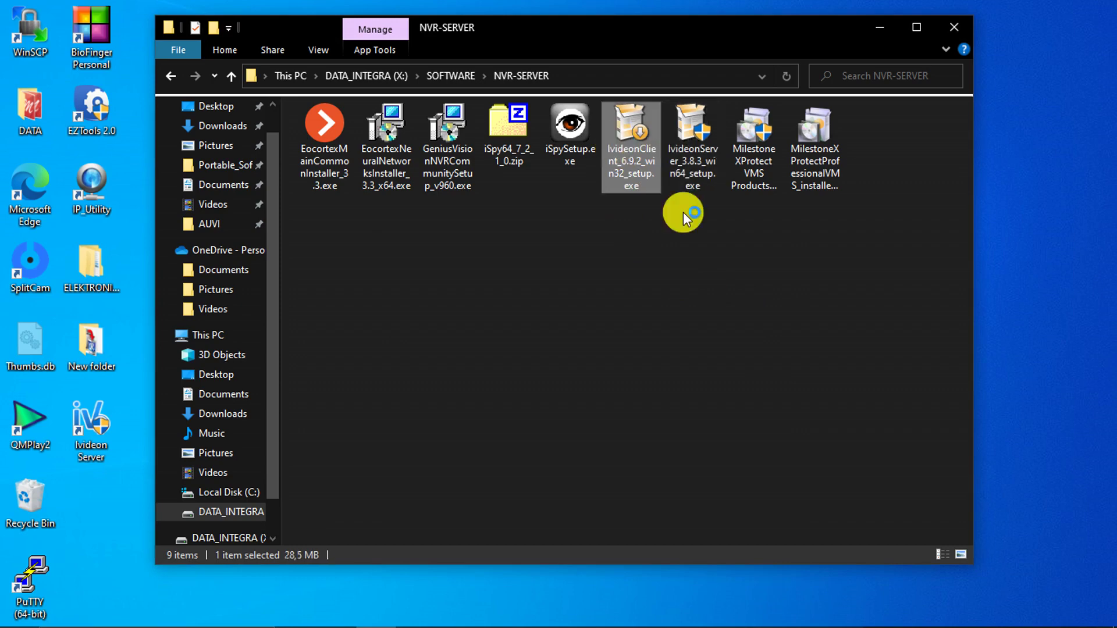
{"action": "left_click", "coordinate": [547, 359]}
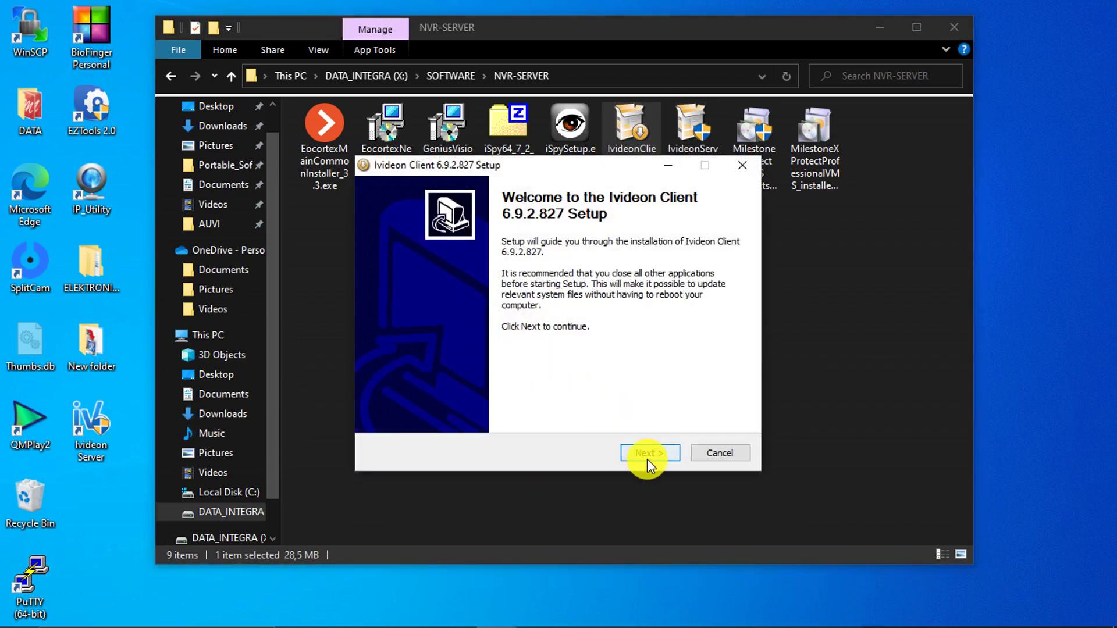
{"action": "left_click", "coordinate": [648, 459]}
{"action": "left_click", "coordinate": [648, 459]}
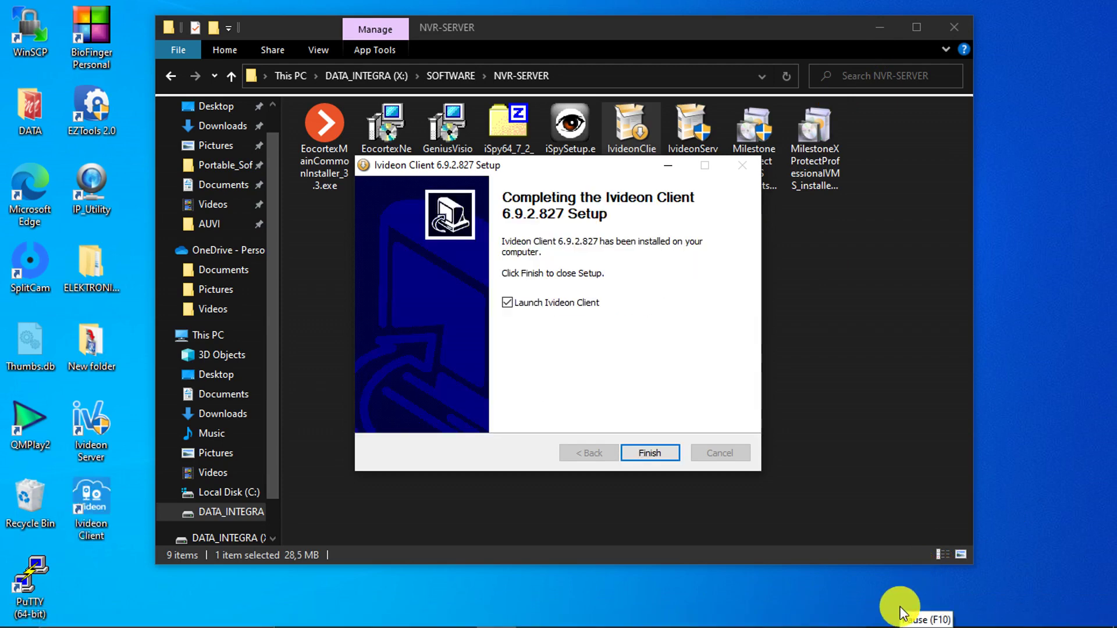
{"action": "left_click", "coordinate": [507, 303]}
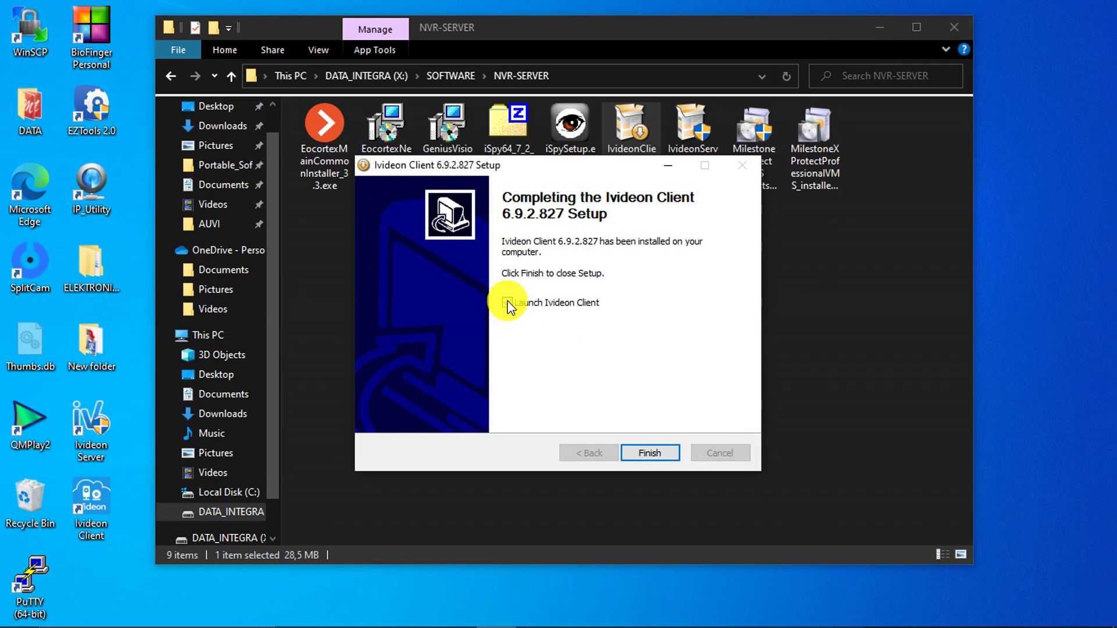
{"action": "left_click", "coordinate": [650, 453]}
Close the NVR-SERVER folder window and the browser window with the Ivideon downloads page
{"action": "left_click", "coordinate": [941, 26]}
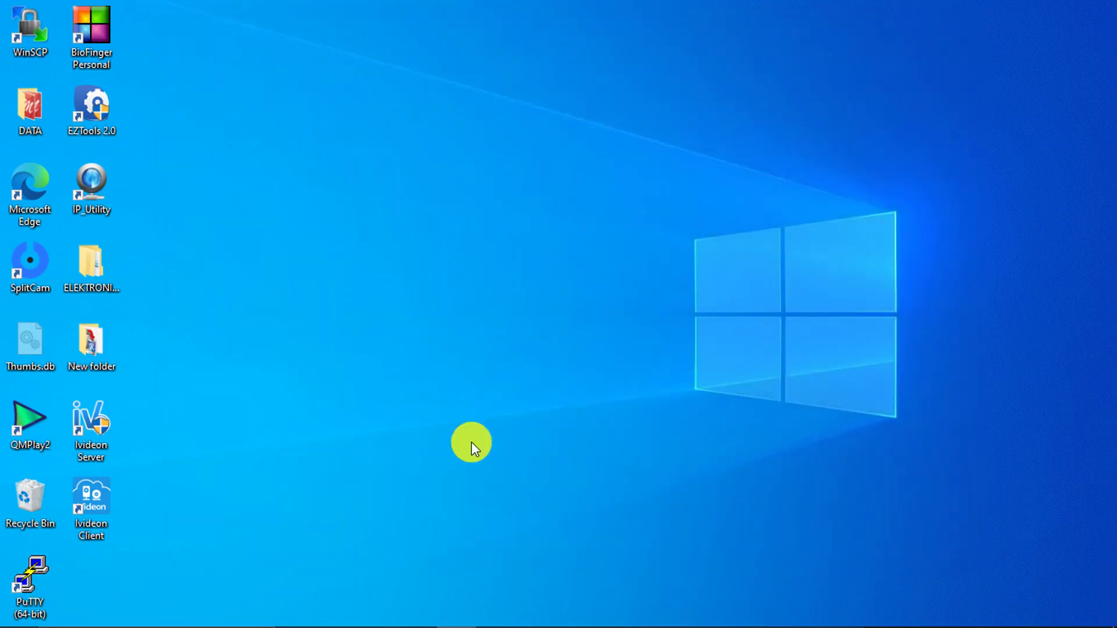
{"action": "left_click", "coordinate": [320, 618]}
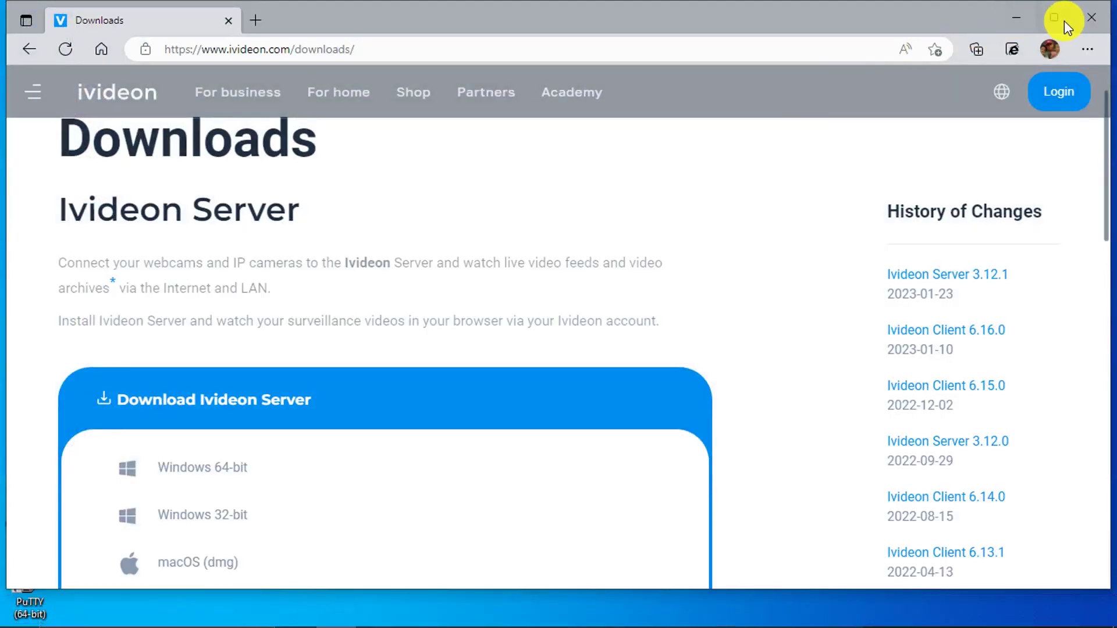
{"action": "left_click", "coordinate": [1086, 20]}
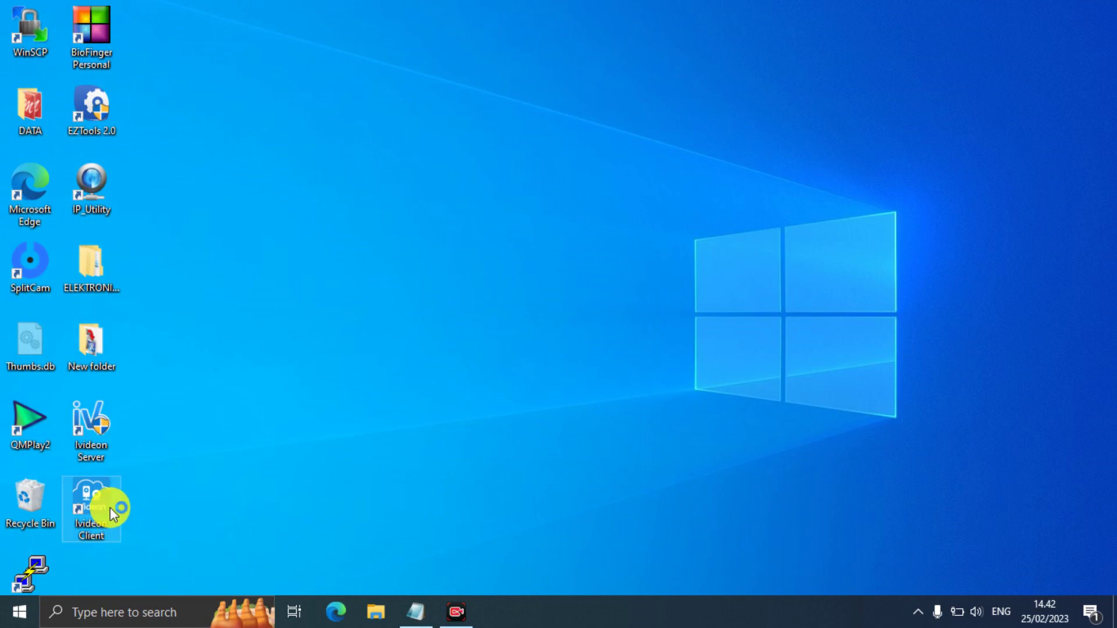
Launch Ivideon Server, cancel its setup wizard, and reposition the main server window
{"action": "double_click", "coordinate": [99, 433]}
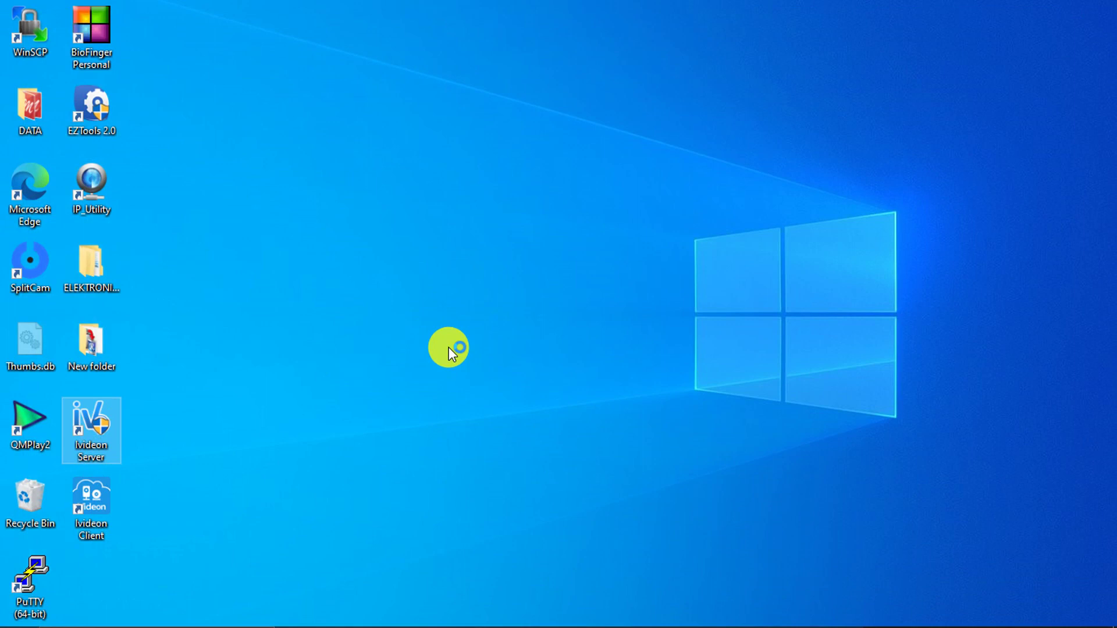
{"action": "mouse_move", "coordinate": [575, 627]}
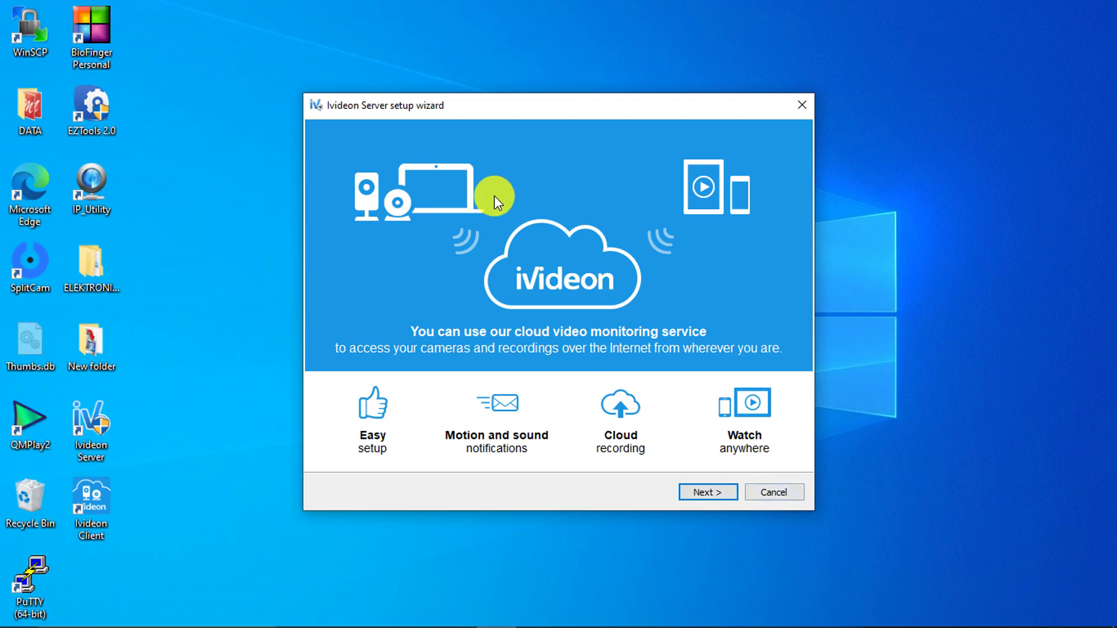
{"action": "left_click_drag", "start_coordinate": [537, 112], "coordinate": [614, 106]}
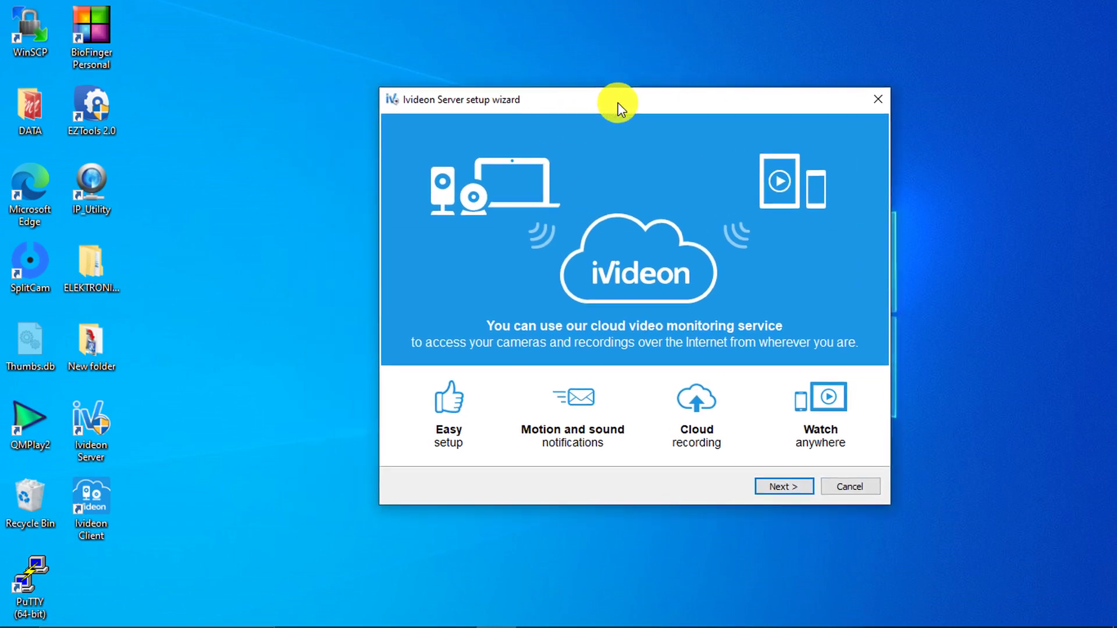
{"action": "left_click", "coordinate": [850, 488]}
{"action": "left_click", "coordinate": [621, 331]}
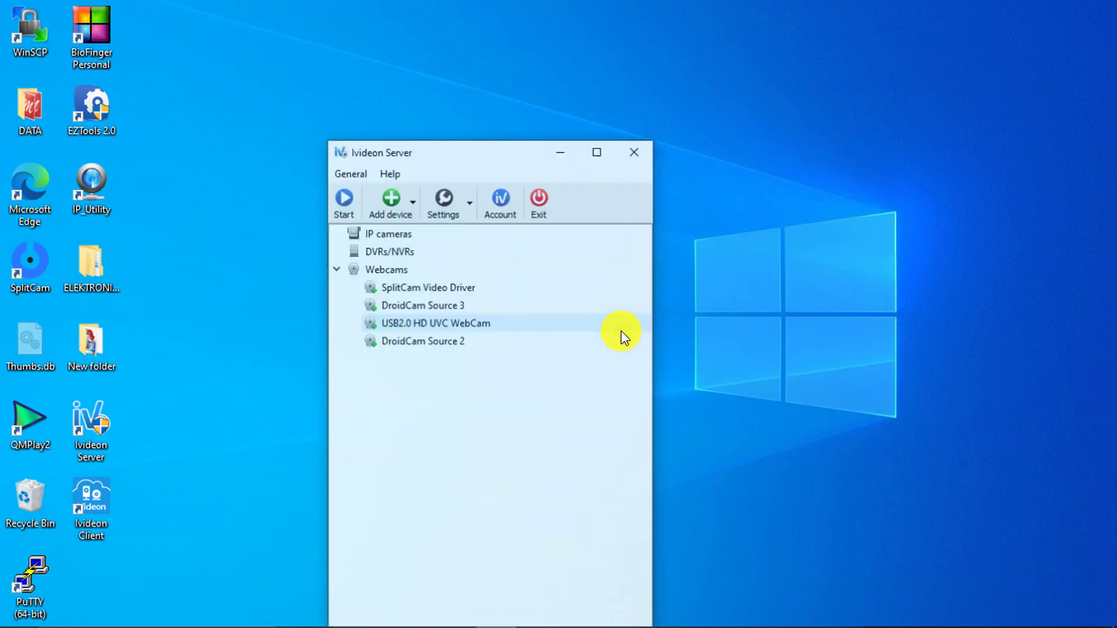
{"action": "left_click_drag", "start_coordinate": [500, 159], "coordinate": [850, 50]}
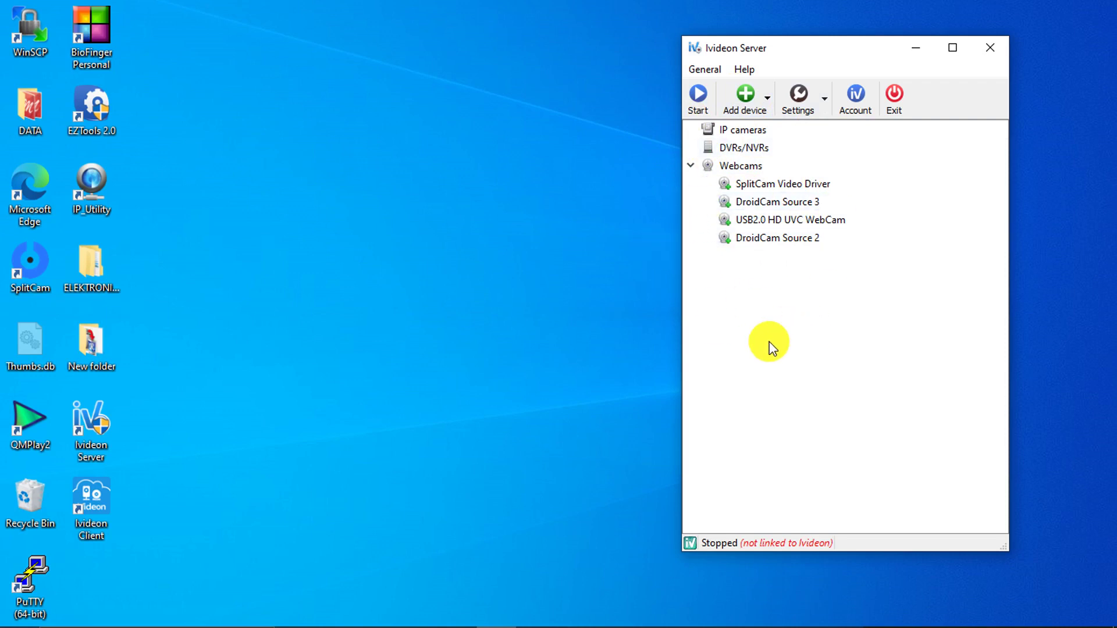
{"action": "mouse_move", "coordinate": [425, 622]}
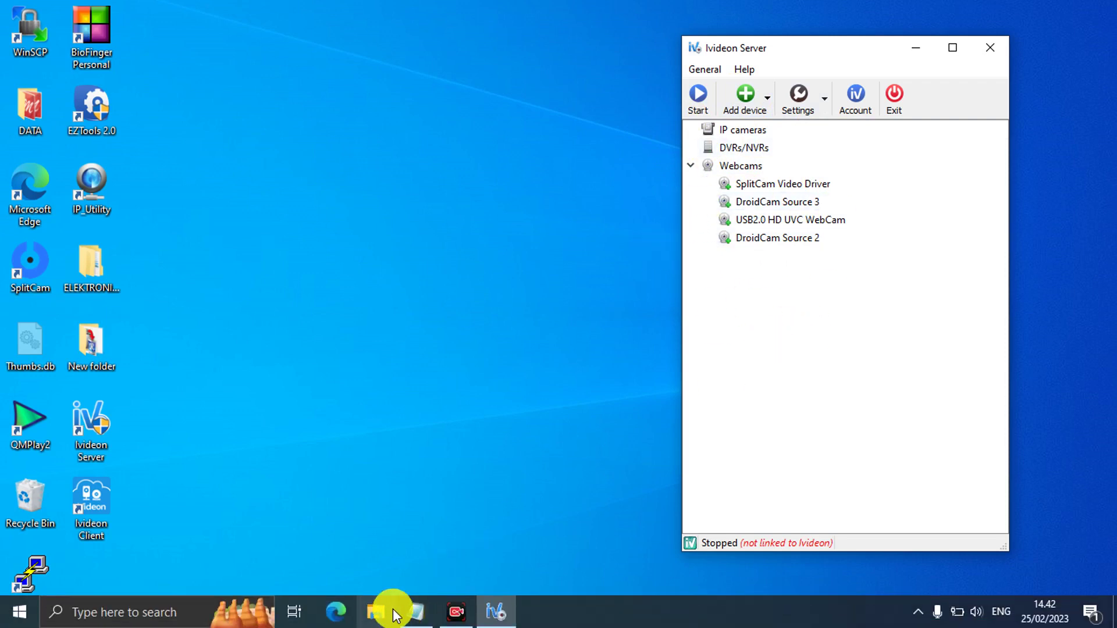
Disable the SplitCam Video Driver, DroidCam Source 3, USB2.0 HD UVC WebCam and DroidCam Source 2 webcams
{"action": "left_click", "coordinate": [772, 187]}
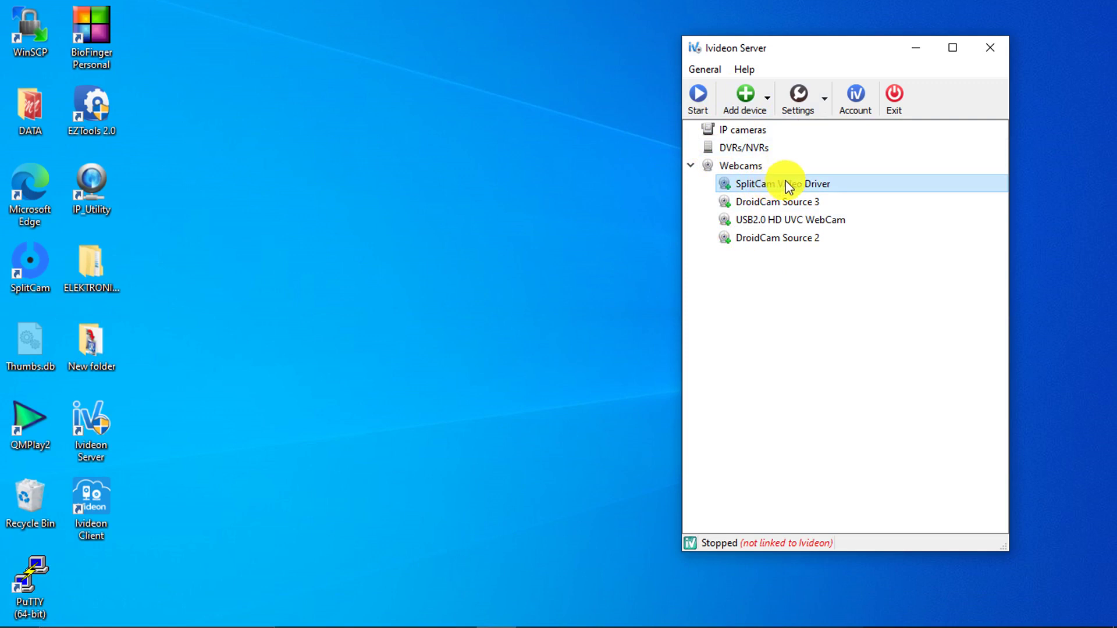
{"action": "right_click", "coordinate": [783, 182]}
{"action": "left_click", "coordinate": [808, 190]}
{"action": "left_click", "coordinate": [804, 204]}
{"action": "right_click", "coordinate": [805, 204]}
{"action": "left_click", "coordinate": [841, 212]}
{"action": "left_click", "coordinate": [813, 221]}
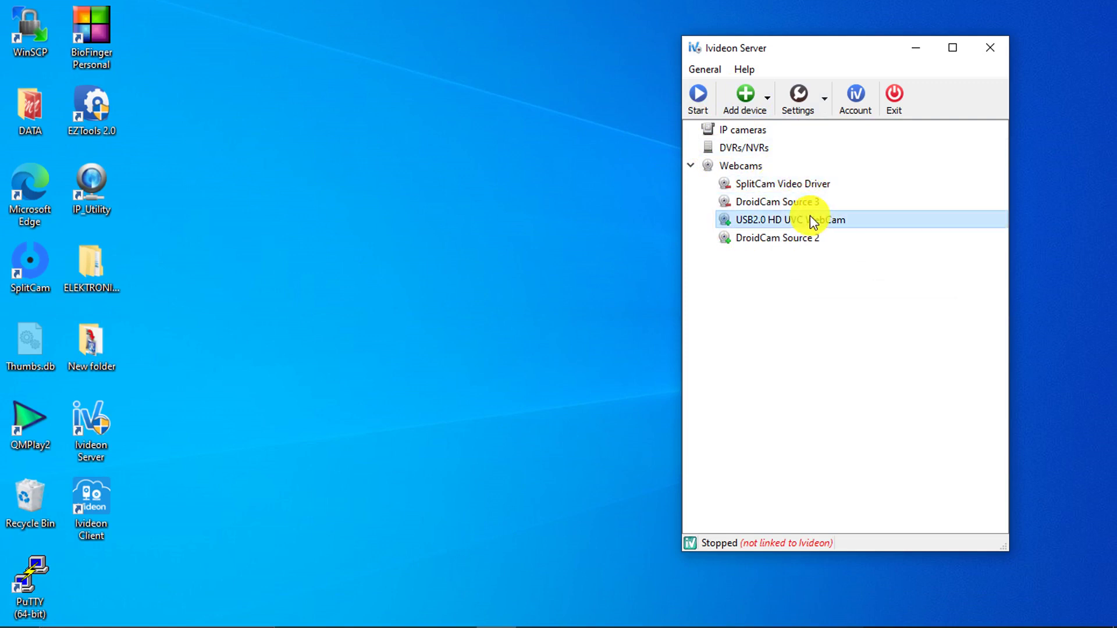
{"action": "right_click", "coordinate": [816, 225]}
{"action": "left_click", "coordinate": [813, 228]}
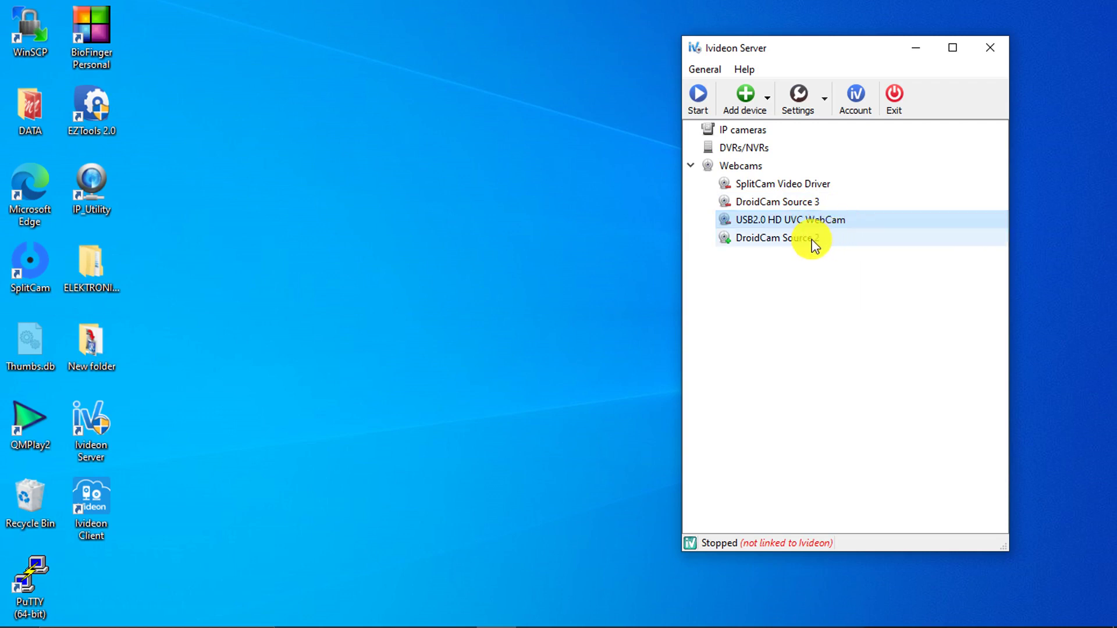
{"action": "left_click", "coordinate": [806, 235]}
{"action": "right_click", "coordinate": [808, 235]}
{"action": "left_click", "coordinate": [882, 242]}
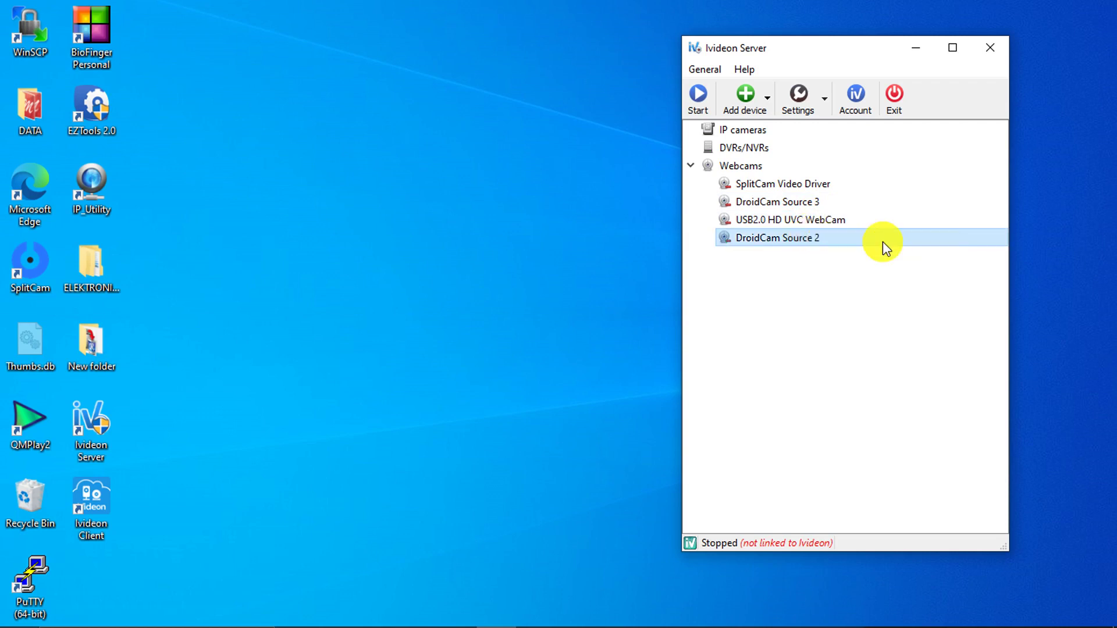
Switch to rtspcam.txt in Notepad and correct the first camera's name to Cam Ezviz
{"action": "left_click_drag", "start_coordinate": [852, 49], "coordinate": [900, 37]}
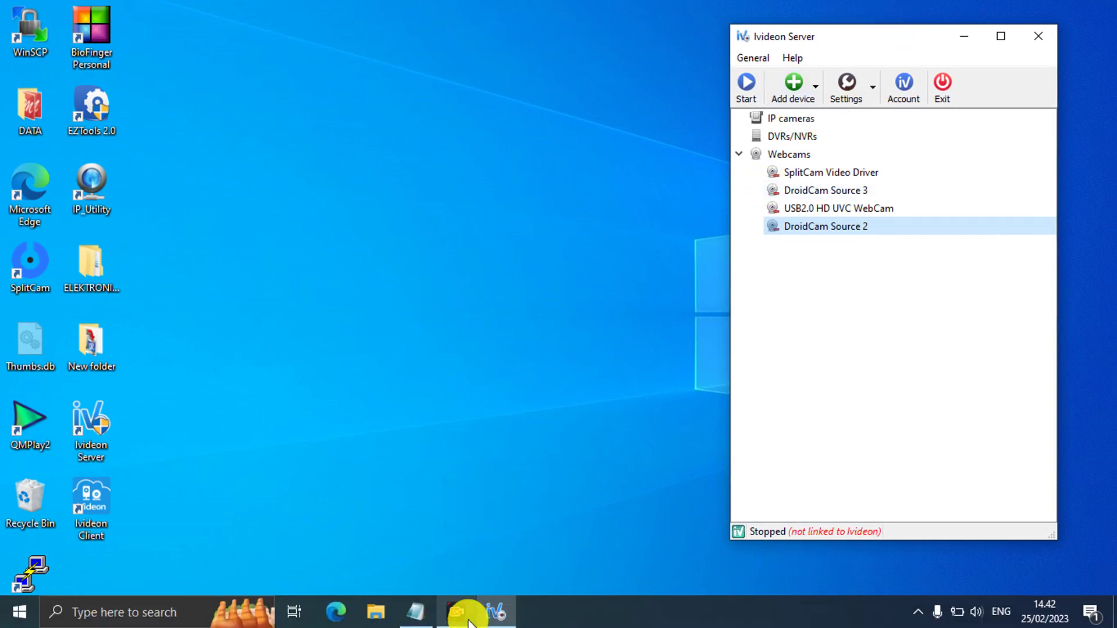
{"action": "left_click", "coordinate": [417, 612]}
{"action": "left_click", "coordinate": [473, 252]}
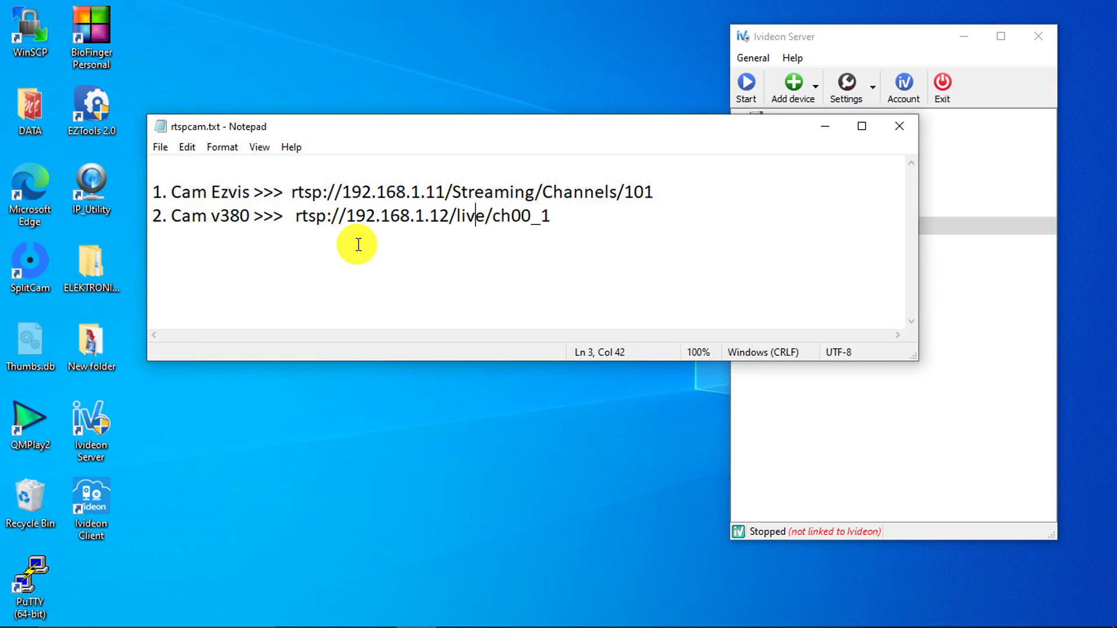
{"action": "left_click_drag", "start_coordinate": [250, 192], "coordinate": [223, 186]}
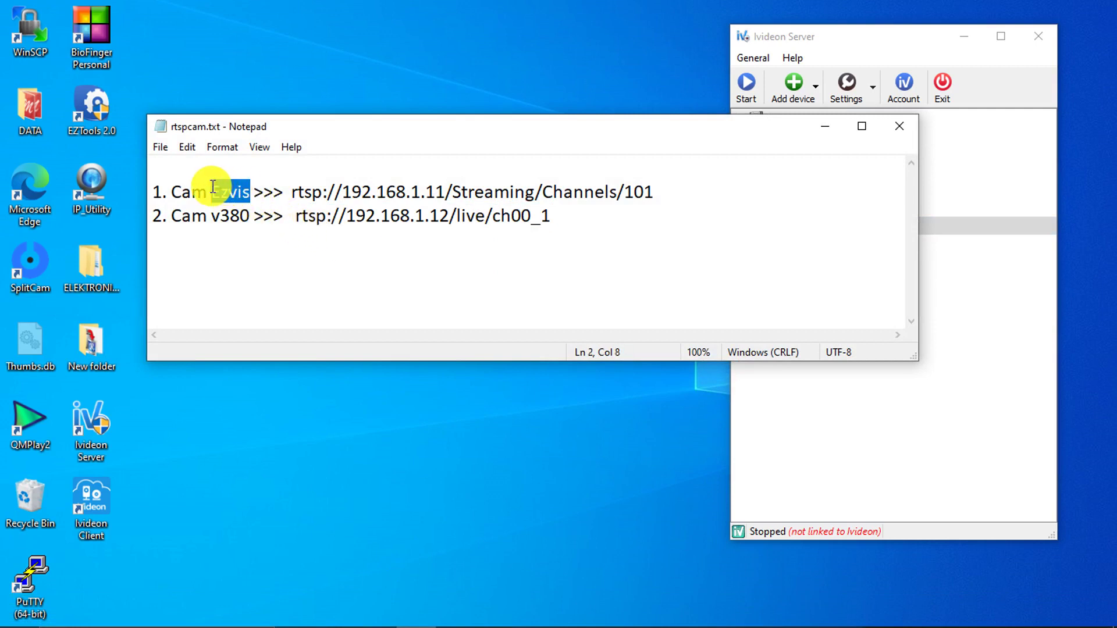
{"action": "left_click", "coordinate": [251, 188]}
{"action": "left_click", "coordinate": [247, 198]}
{"action": "key", "text": "Delete"}
{"action": "type", "text": "Z"}
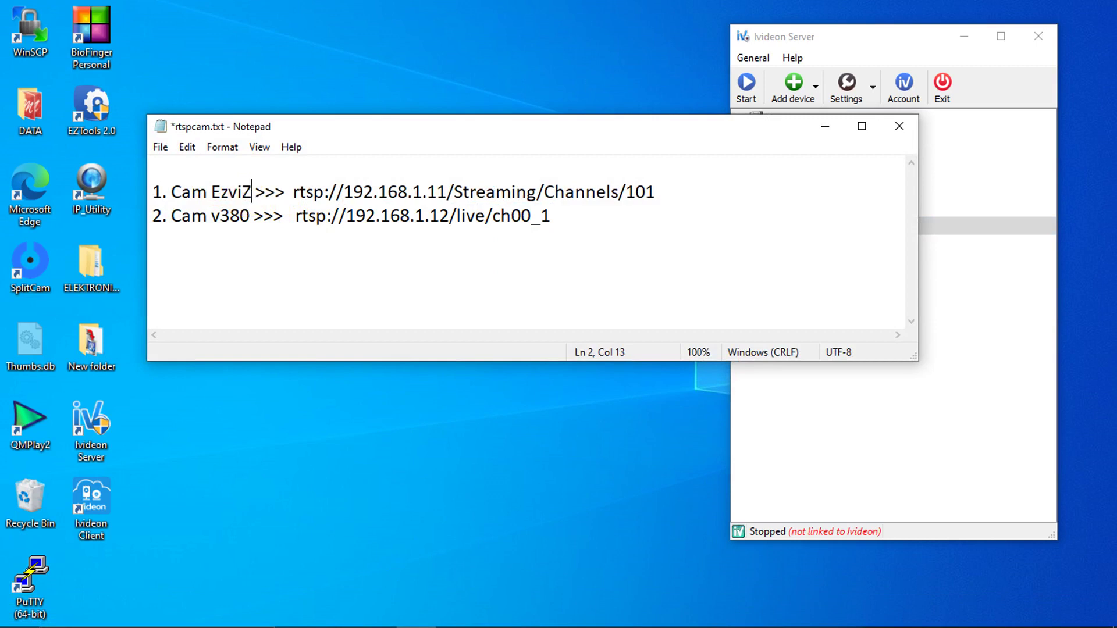
{"action": "key", "text": "BackSpace"}
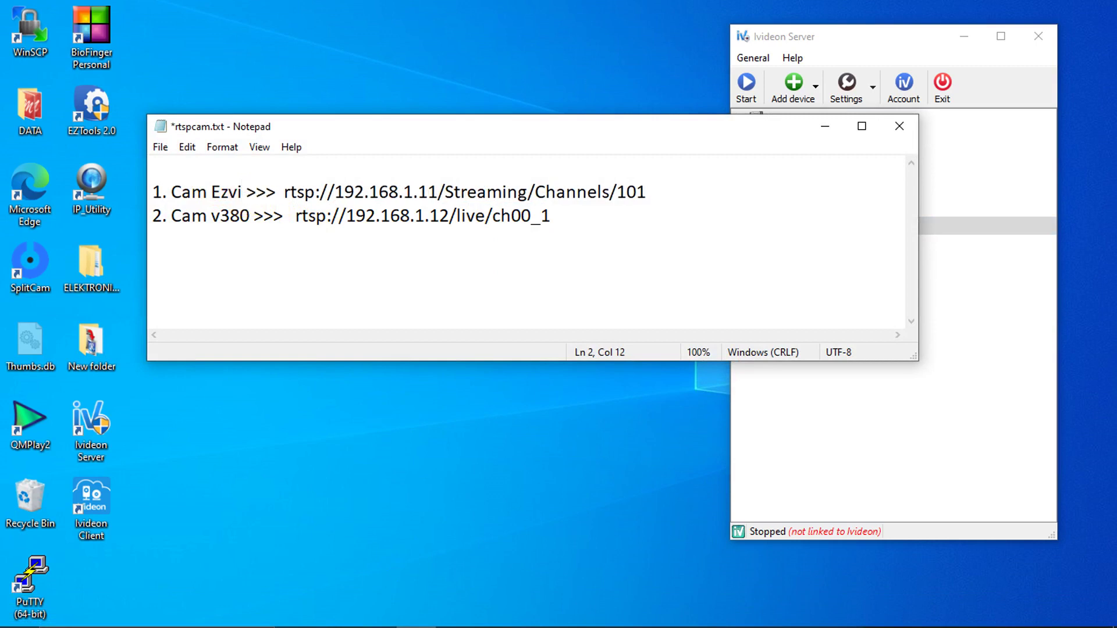
{"action": "type", "text": "z"}
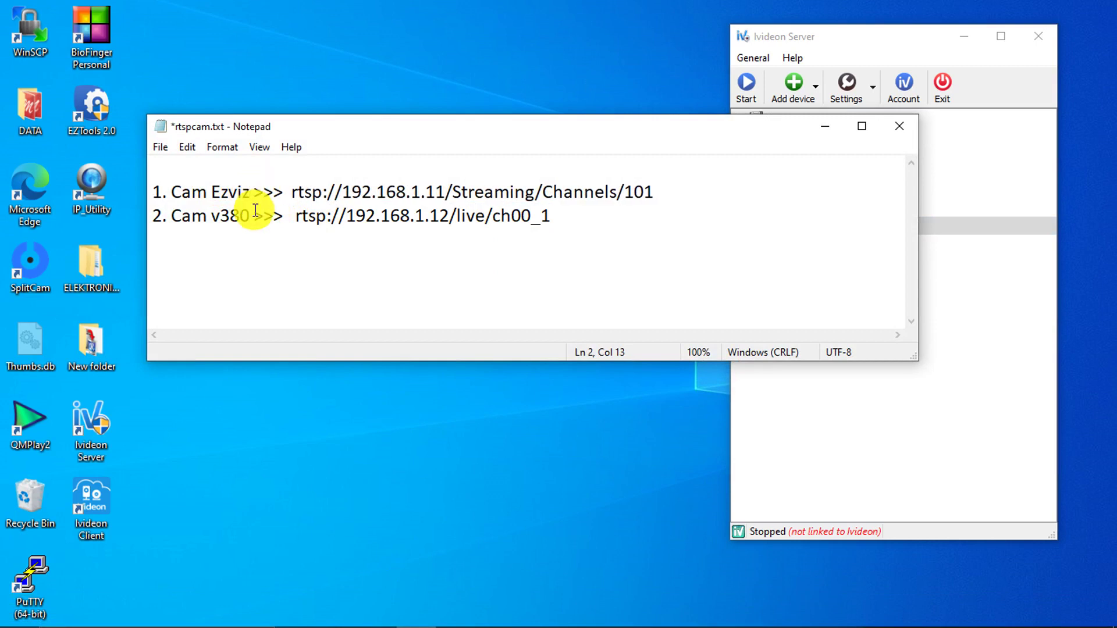
Copy the Cam Ezviz address rtsp://192.168.1.11/Streaming/Channels/101 and minimize Notepad
{"action": "left_click", "coordinate": [513, 164]}
{"action": "left_click", "coordinate": [498, 335], "text": "shift"}
{"action": "left_click", "coordinate": [619, 257]}
{"action": "left_click_drag", "start_coordinate": [656, 187], "coordinate": [290, 191]}
{"action": "right_click", "coordinate": [313, 188]}
{"action": "left_click", "coordinate": [378, 242]}
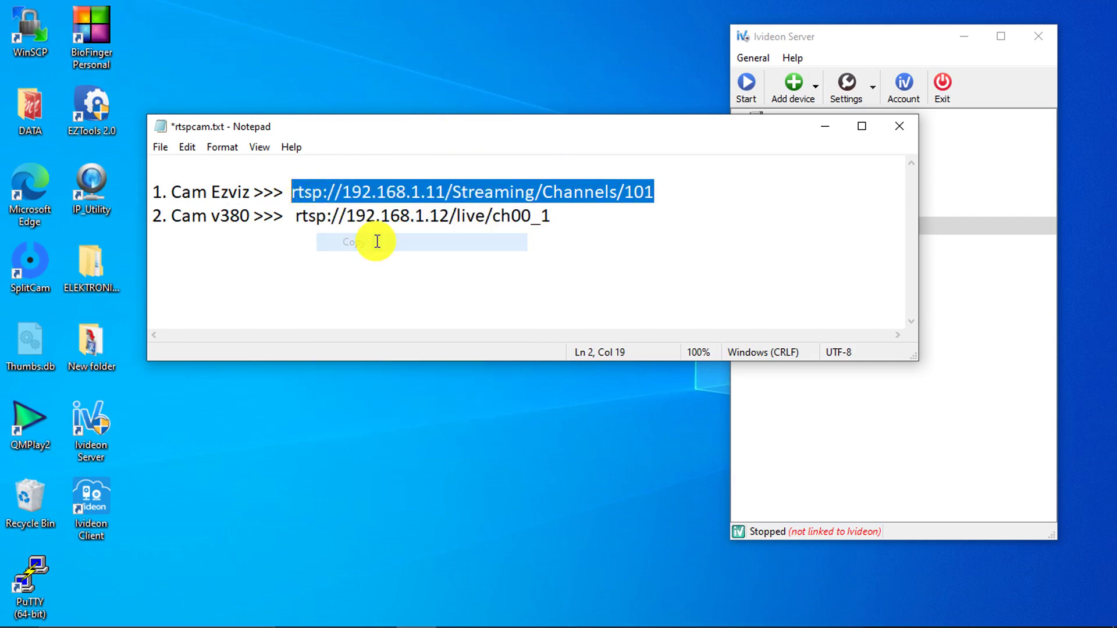
{"action": "left_click_drag", "start_coordinate": [743, 129], "coordinate": [629, 201]}
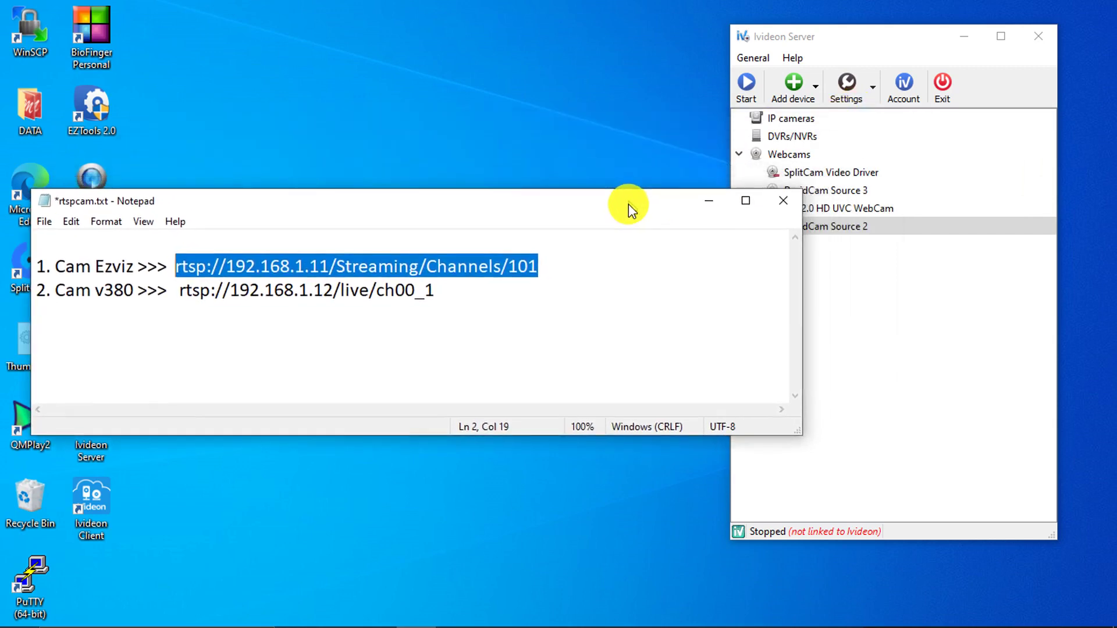
{"action": "left_click", "coordinate": [712, 204]}
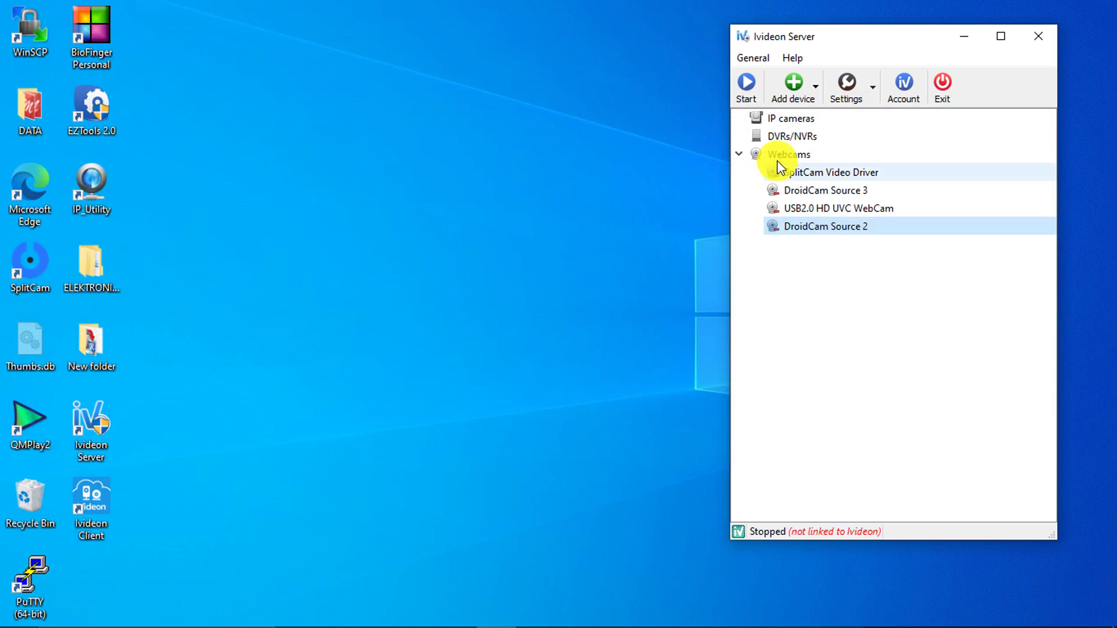
Add a new IP camera in Ivideon Server and set its manufacturer to <Other manufacturer>
{"action": "right_click", "coordinate": [786, 121]}
{"action": "left_click", "coordinate": [842, 130]}
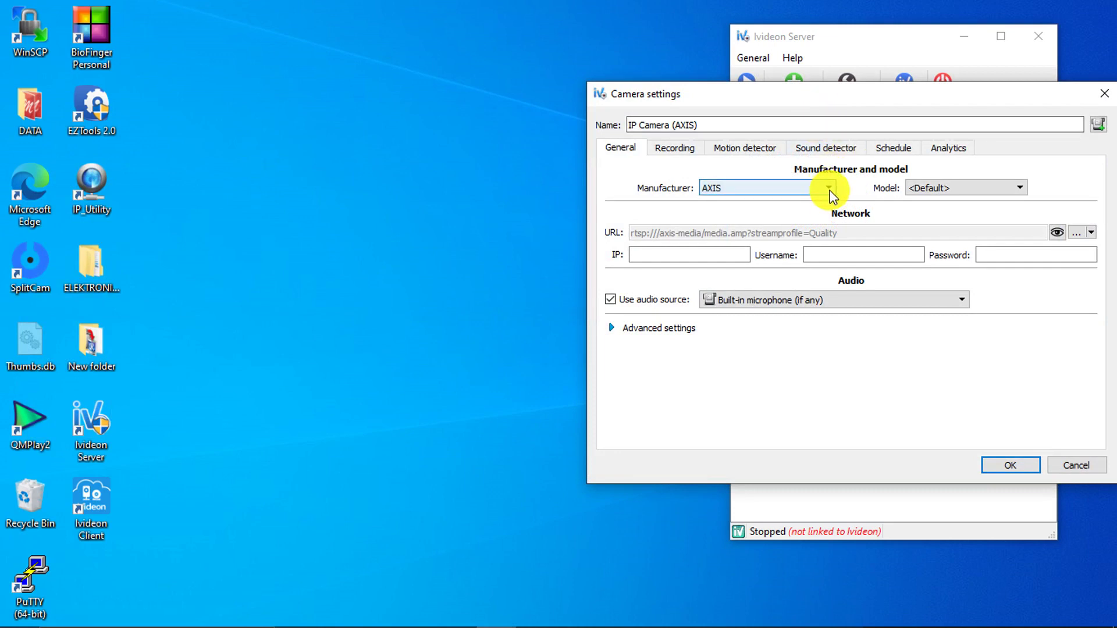
{"action": "left_click", "coordinate": [830, 188]}
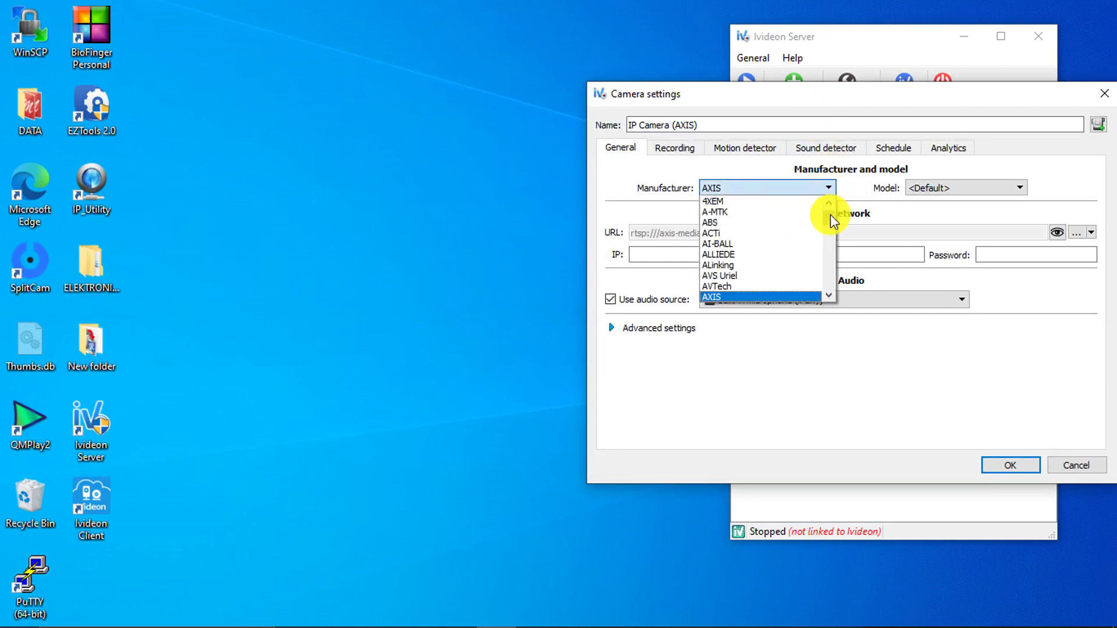
{"action": "mouse_move", "coordinate": [829, 218]}
{"action": "left_mouse_down"}
{"action": "mouse_move", "coordinate": [832, 228]}
{"action": "mouse_move", "coordinate": [833, 214]}
{"action": "left_mouse_up"}
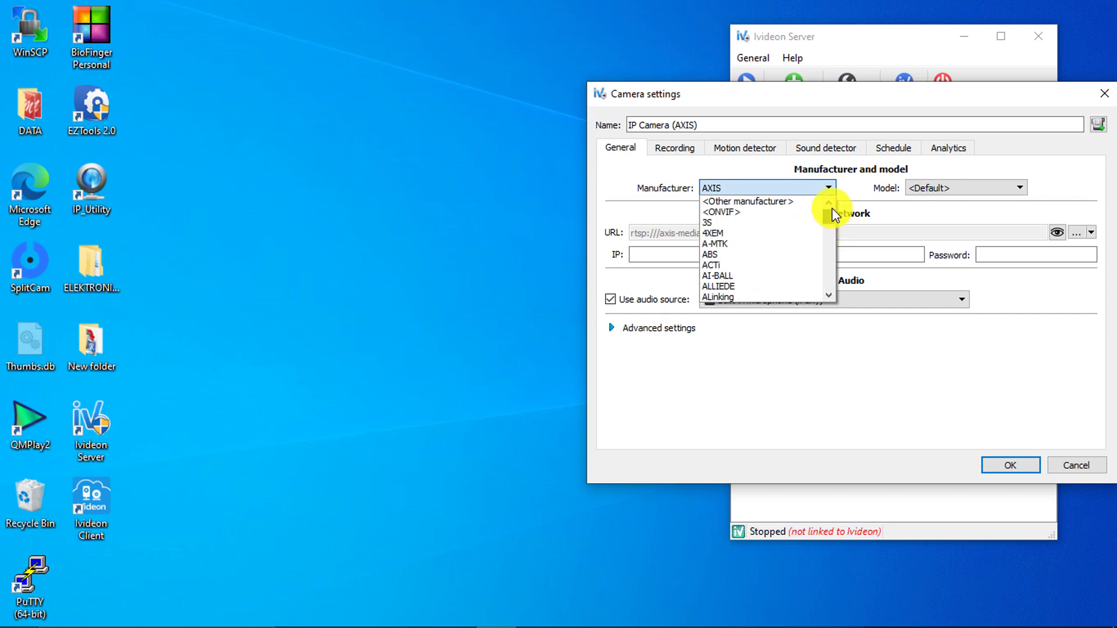
{"action": "left_click", "coordinate": [783, 201]}
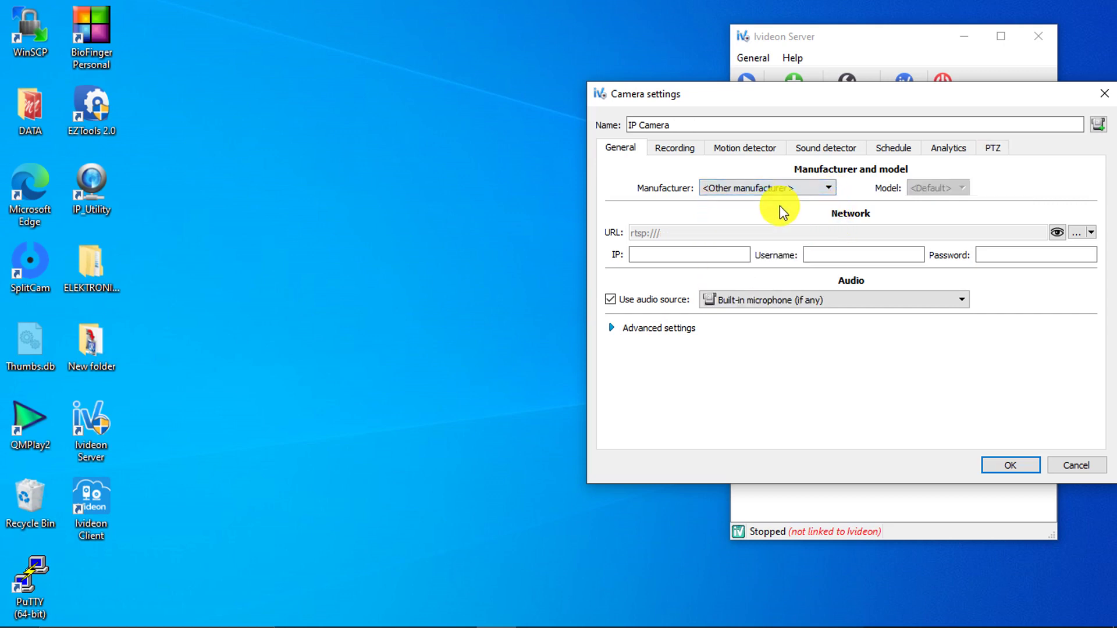
{"action": "left_click_drag", "start_coordinate": [850, 96], "coordinate": [642, 78]}
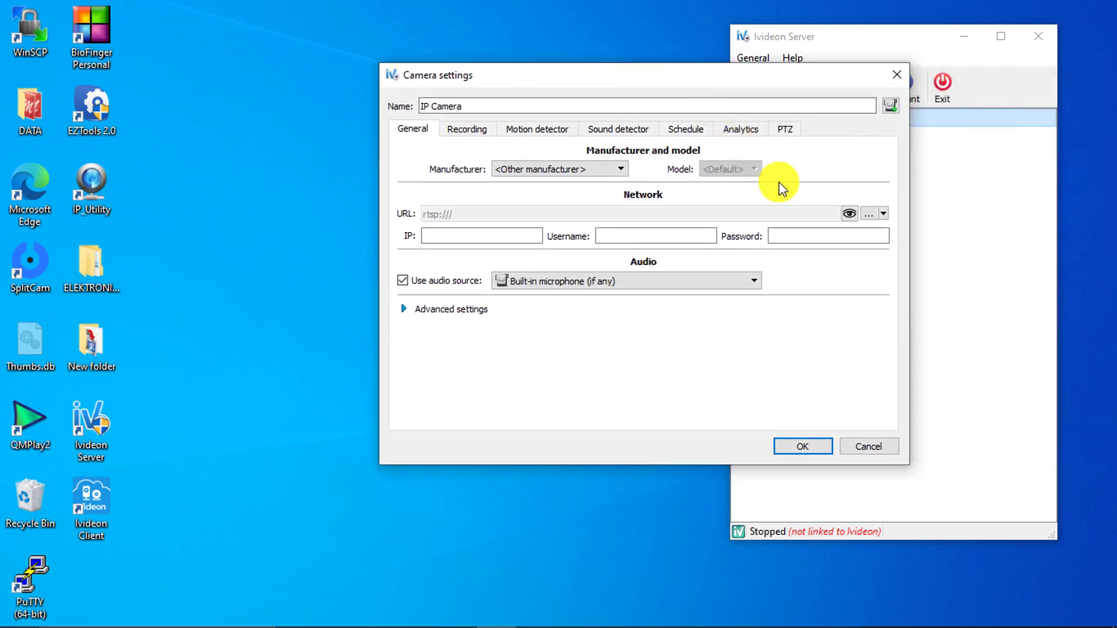
Set the camera's High stream URL to the copied rtsp://192.168.1.11/Streaming/Channels/101 in the substreams editor
{"action": "left_click", "coordinate": [868, 213]}
{"action": "left_click_drag", "start_coordinate": [566, 207], "coordinate": [411, 209]}
{"action": "right_click", "coordinate": [473, 202]}
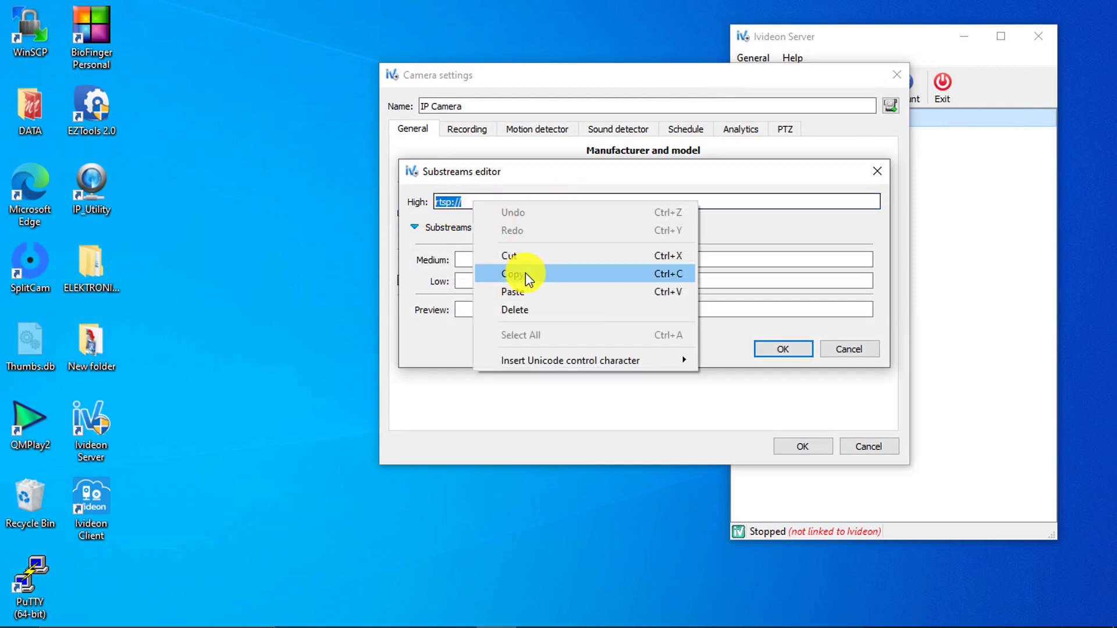
{"action": "left_click", "coordinate": [525, 288]}
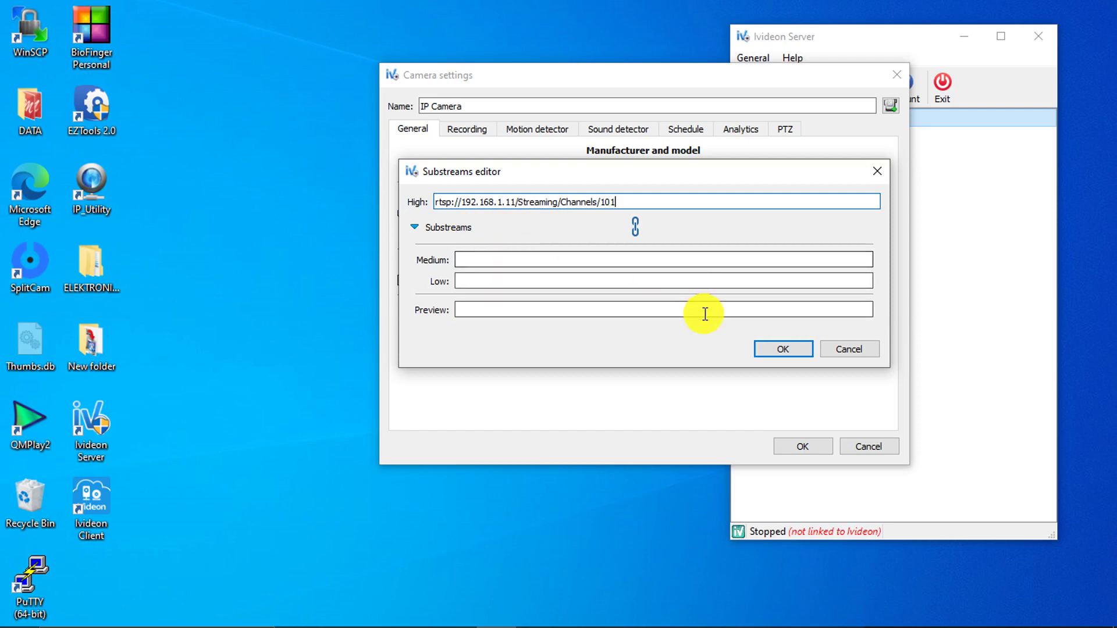
{"action": "left_click", "coordinate": [774, 349]}
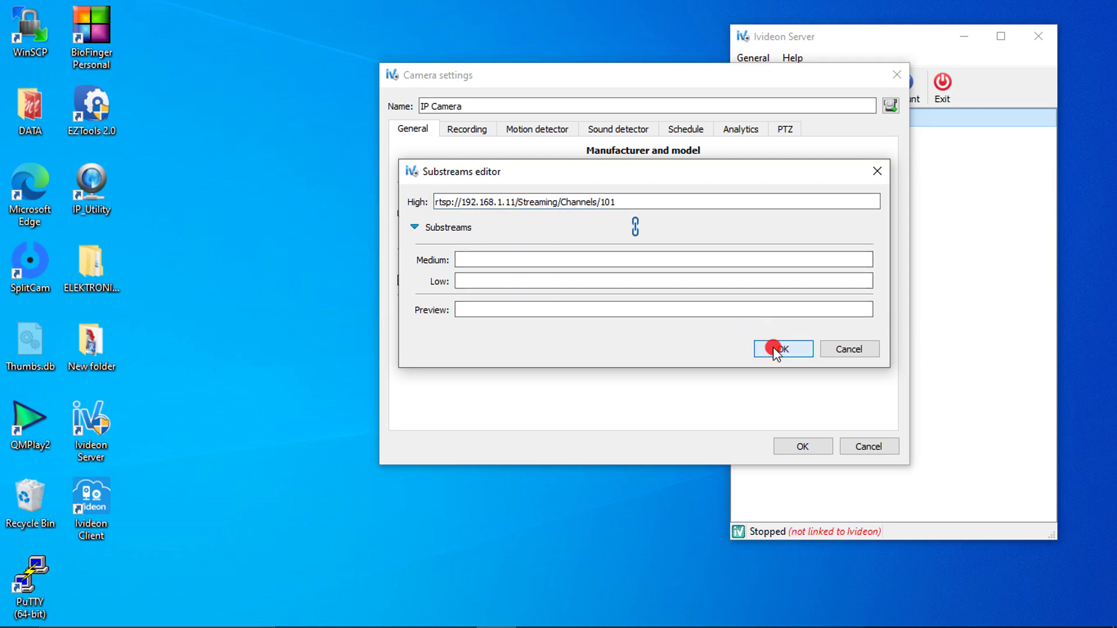
Enter the camera username admin and the camera password
{"action": "left_click", "coordinate": [648, 236]}
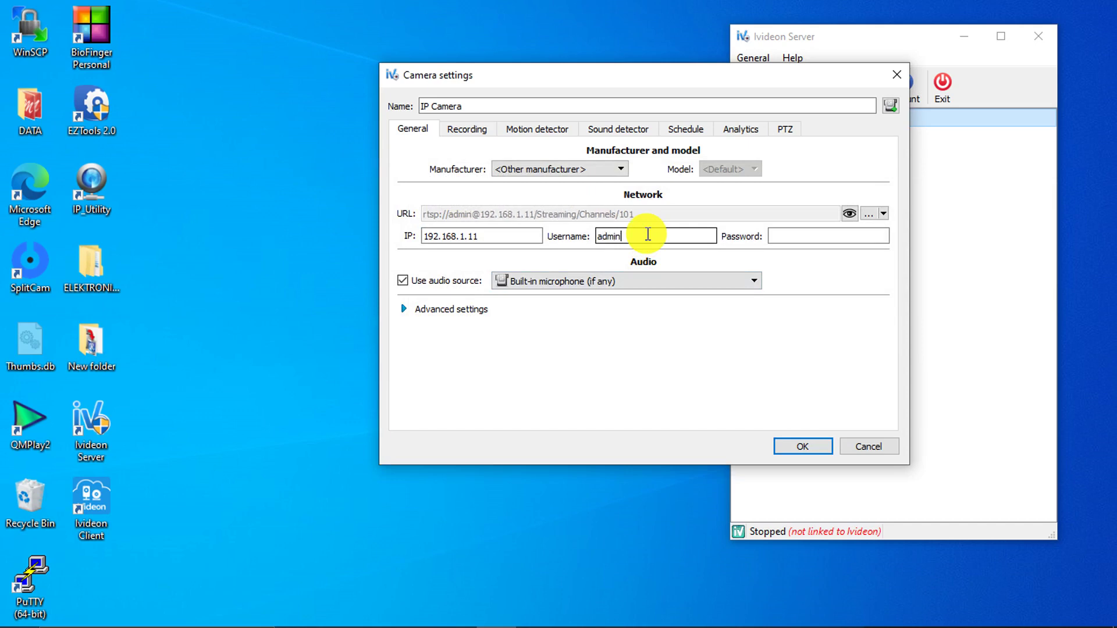
{"action": "left_click", "coordinate": [797, 241]}
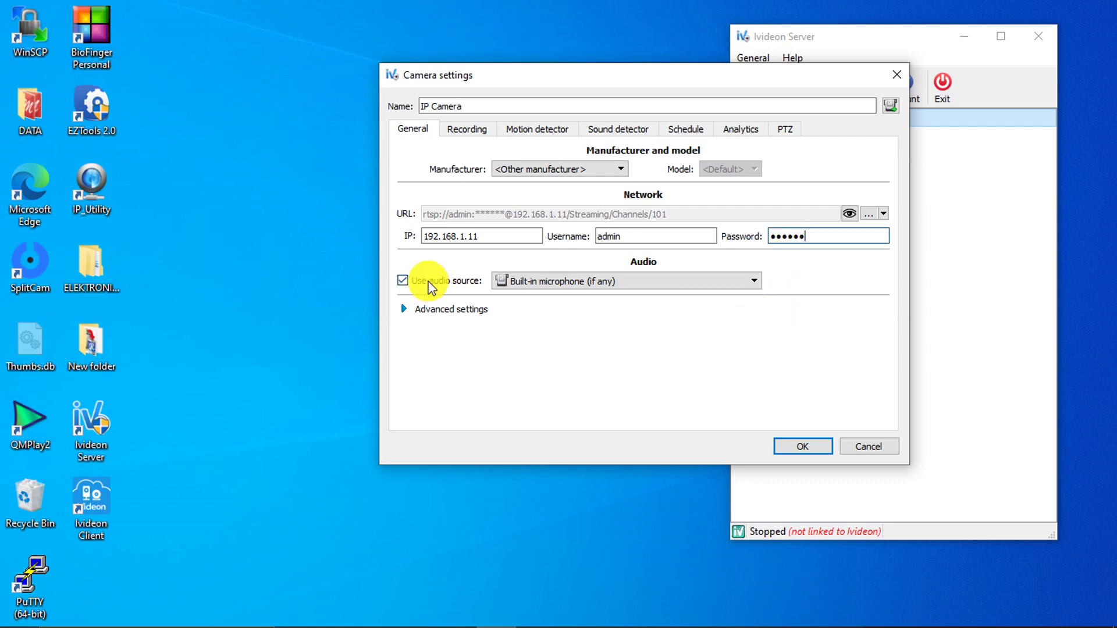
Disable the camera's audio source and set its recording mode to Continuous
{"action": "left_click_drag", "start_coordinate": [577, 79], "coordinate": [568, 69]}
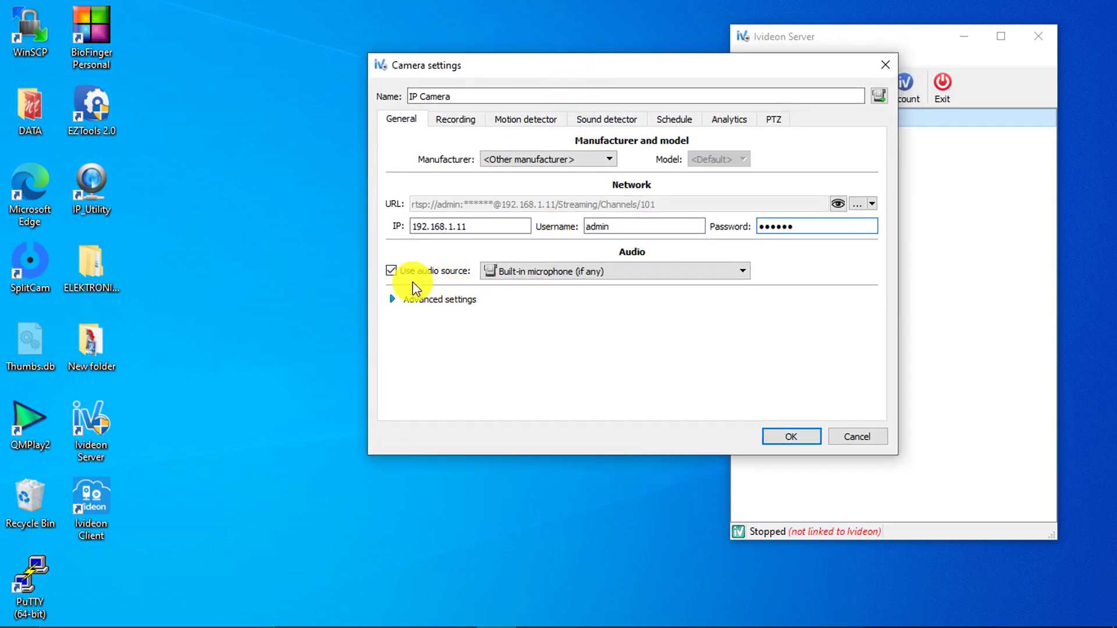
{"action": "left_click", "coordinate": [390, 272]}
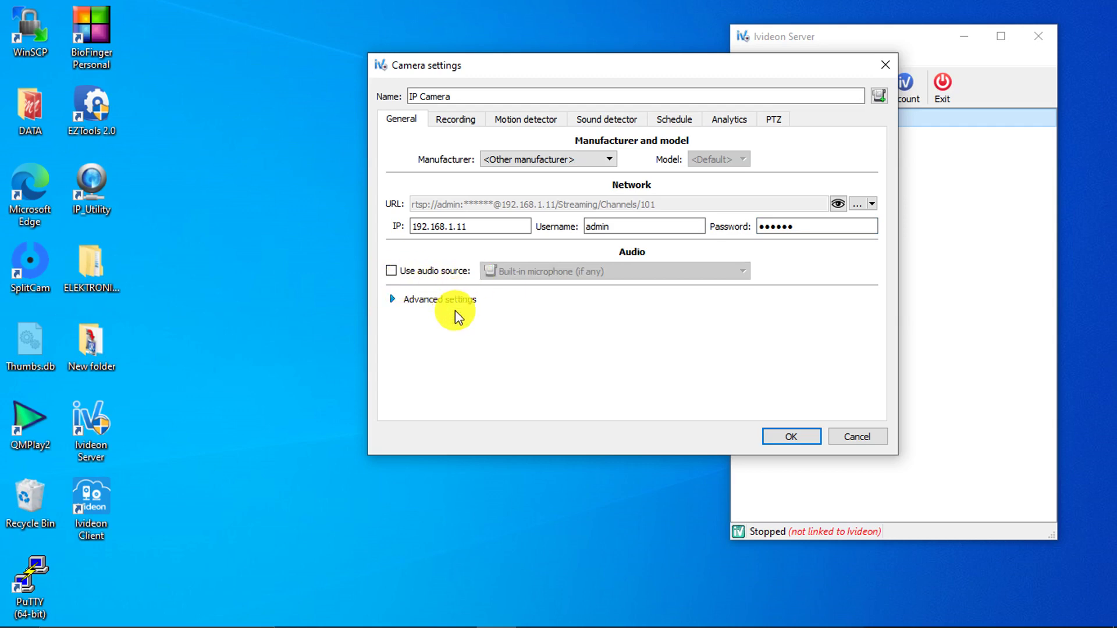
{"action": "left_click", "coordinate": [454, 121]}
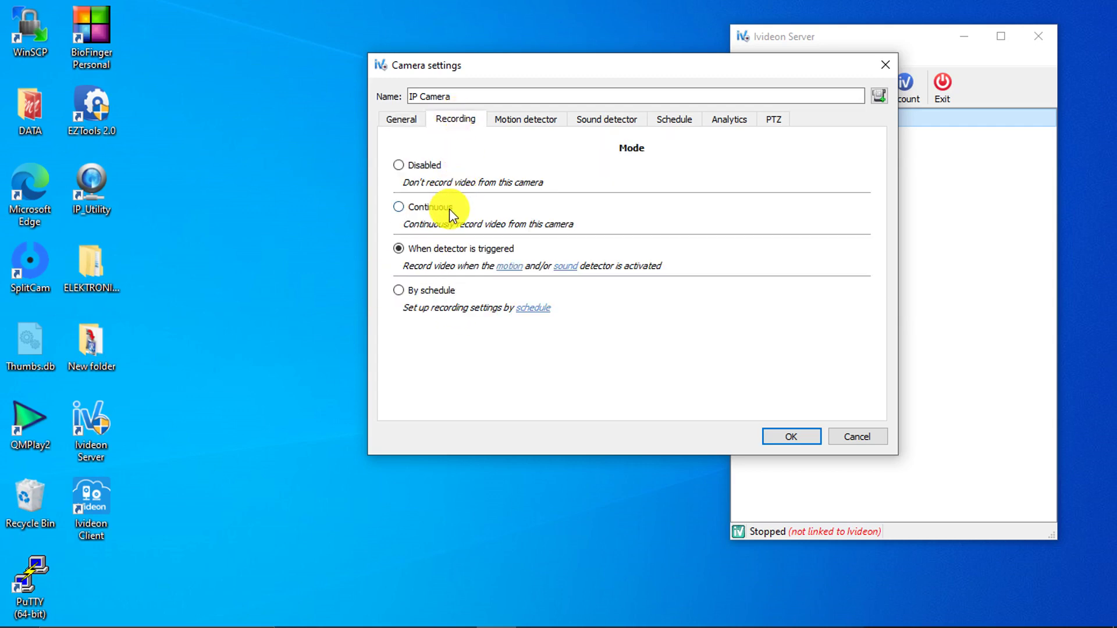
Open the camera's motion detector settings and allow ivideonserver.exe through the Windows firewall on private networks
{"action": "left_click", "coordinate": [517, 120]}
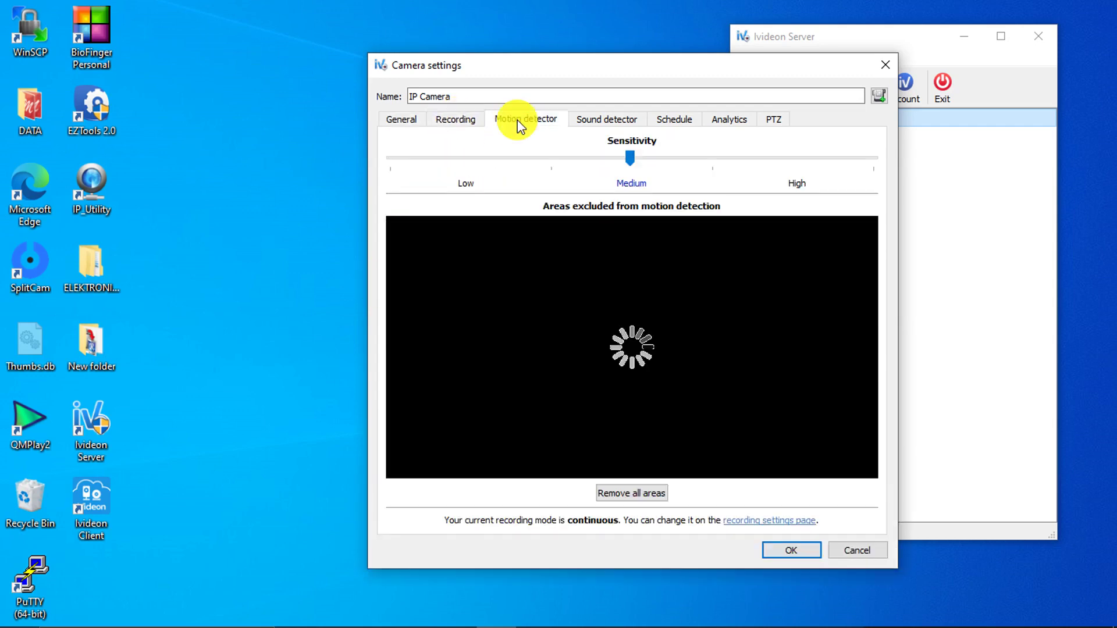
{"action": "left_click", "coordinate": [652, 459]}
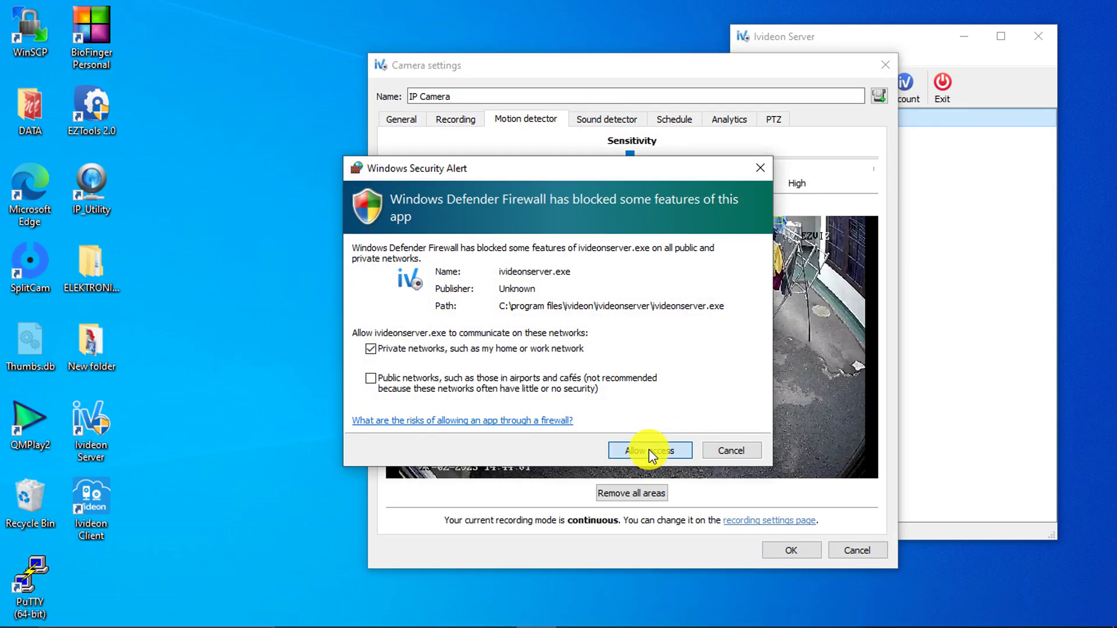
{"action": "left_click", "coordinate": [648, 450]}
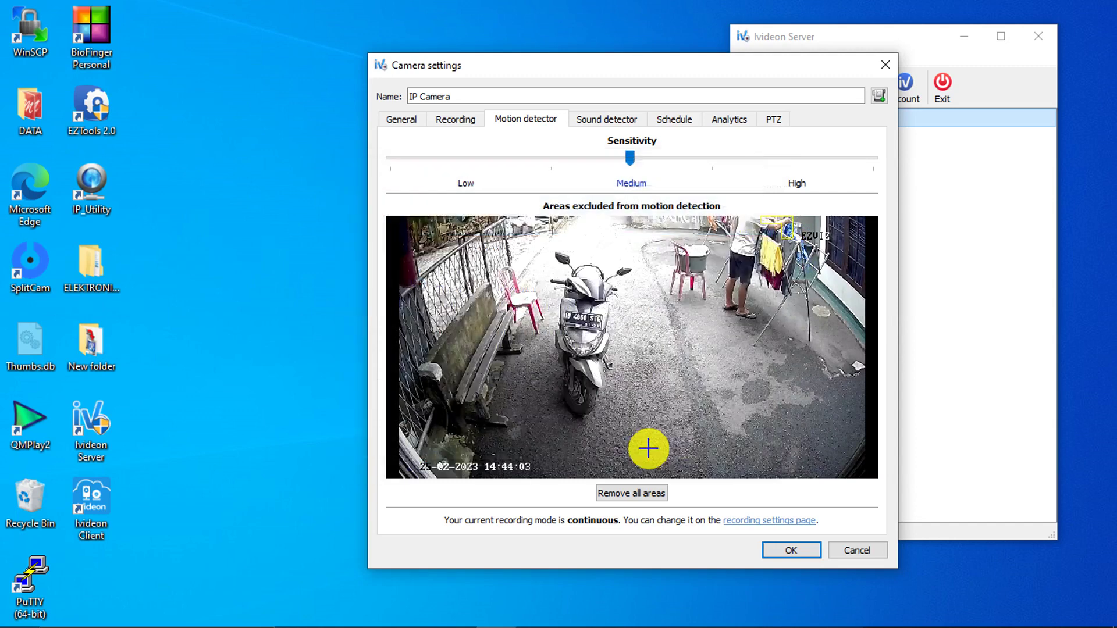
Set the camera's recording schedule to Continuous for every hour of all seven days and save the camera settings
{"action": "left_click", "coordinate": [588, 121]}
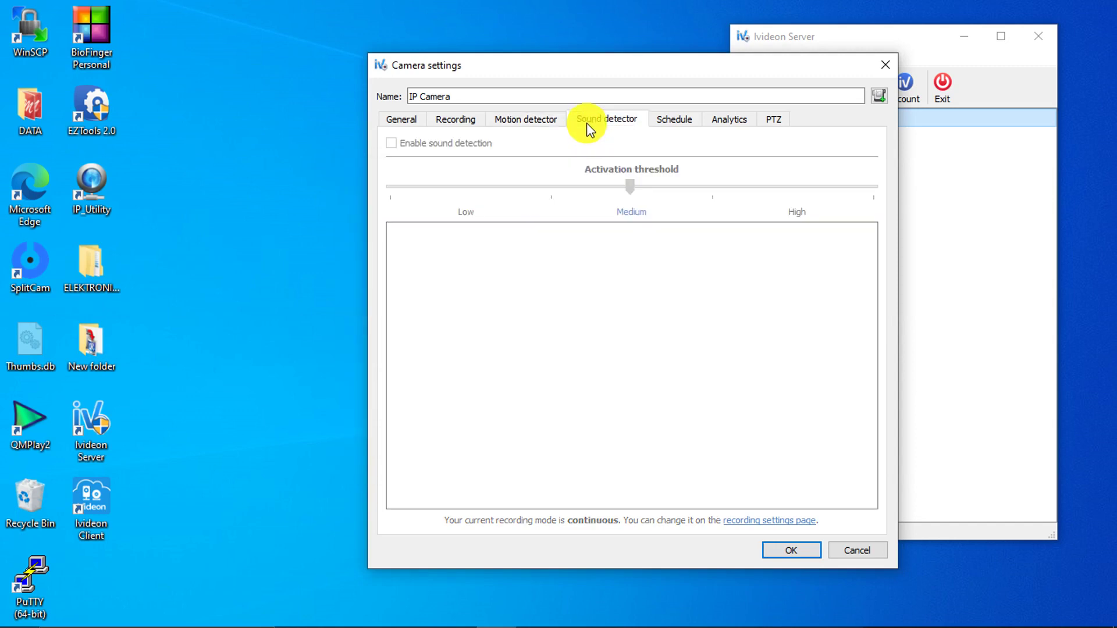
{"action": "left_click", "coordinate": [672, 121]}
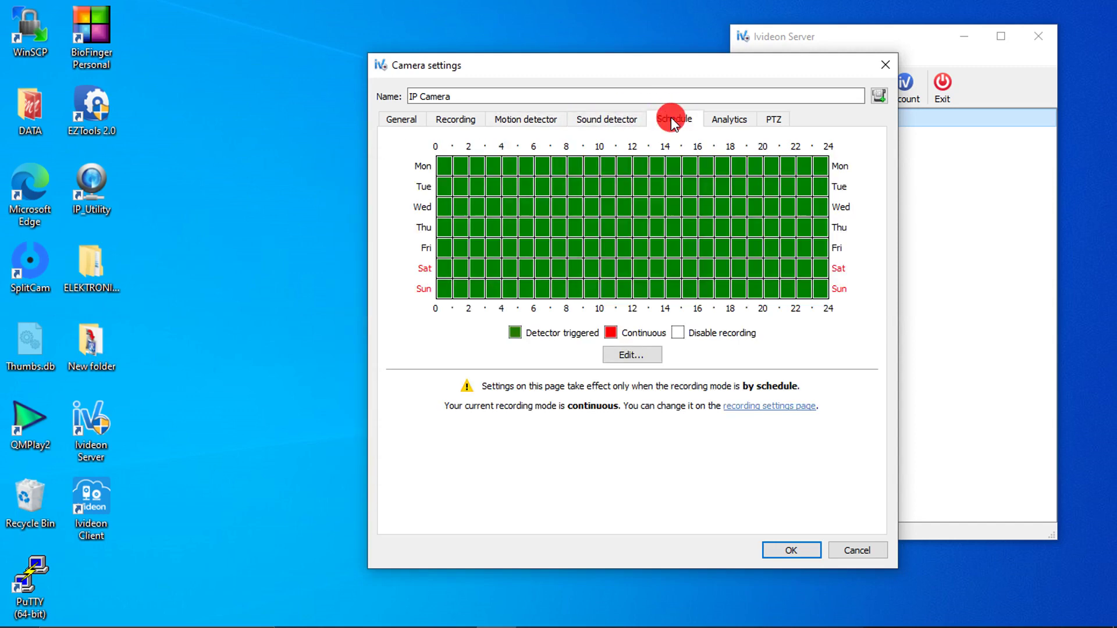
{"action": "left_click", "coordinate": [634, 354]}
{"action": "left_click", "coordinate": [630, 440]}
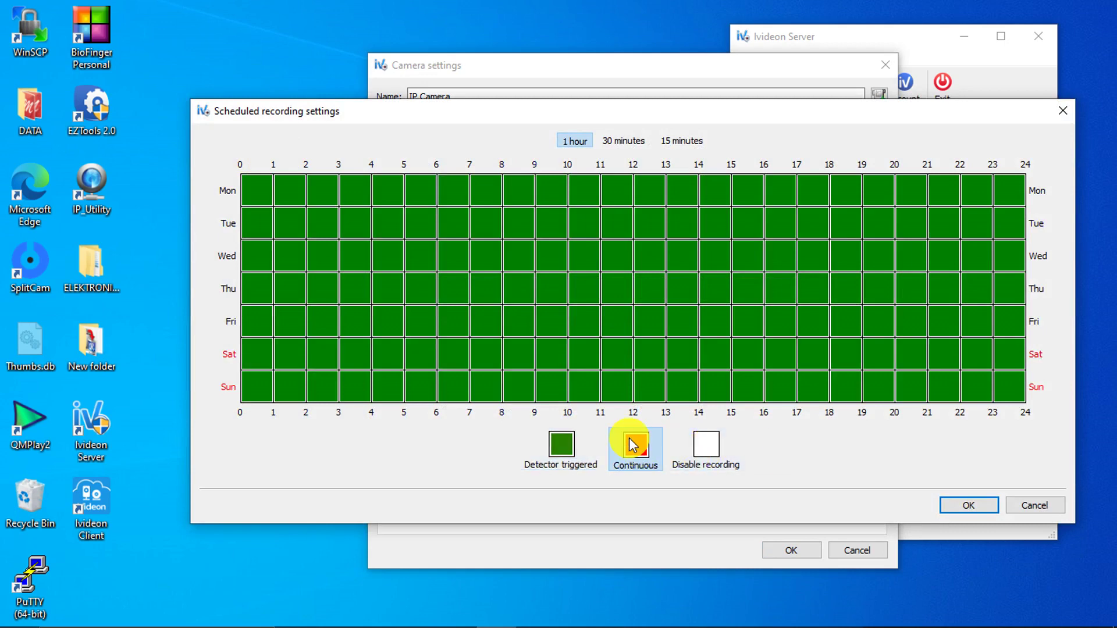
{"action": "mouse_move", "coordinate": [258, 187]}
{"action": "left_mouse_down"}
{"action": "mouse_move", "coordinate": [639, 281]}
{"action": "mouse_move", "coordinate": [1015, 411]}
{"action": "left_mouse_up"}
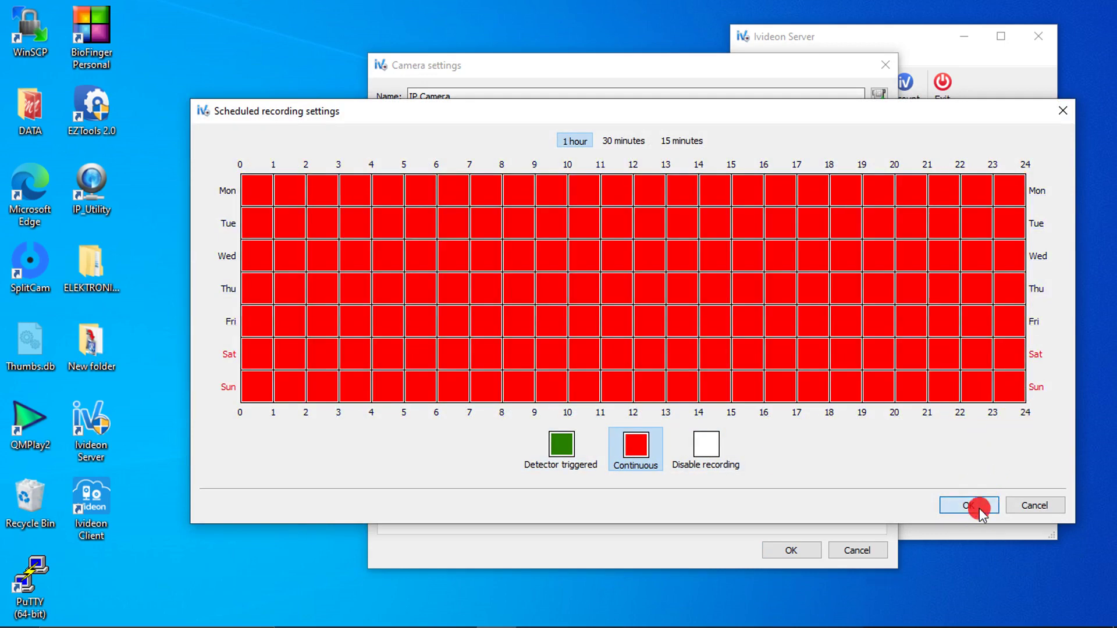
{"action": "left_click", "coordinate": [979, 508]}
{"action": "left_click", "coordinate": [454, 120]}
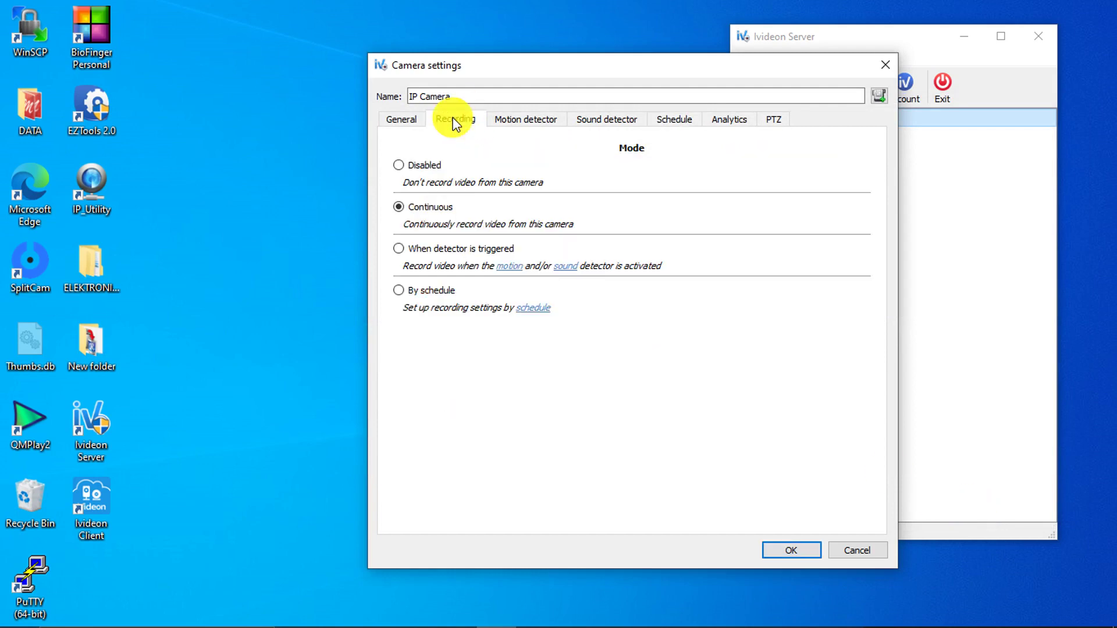
{"action": "left_click", "coordinate": [416, 121]}
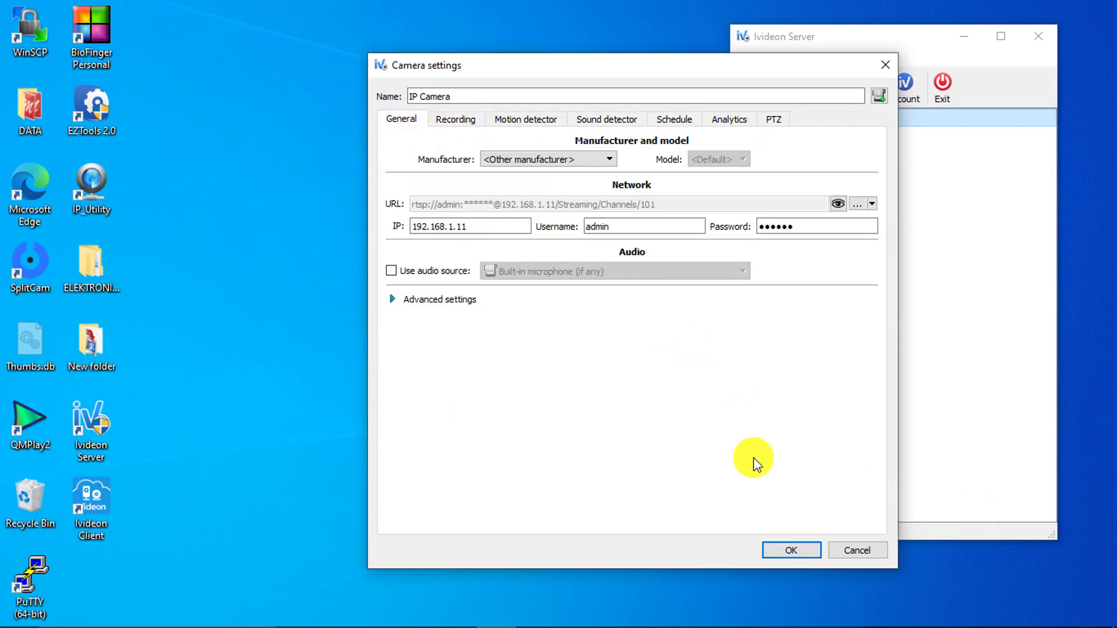
{"action": "left_click", "coordinate": [792, 550]}
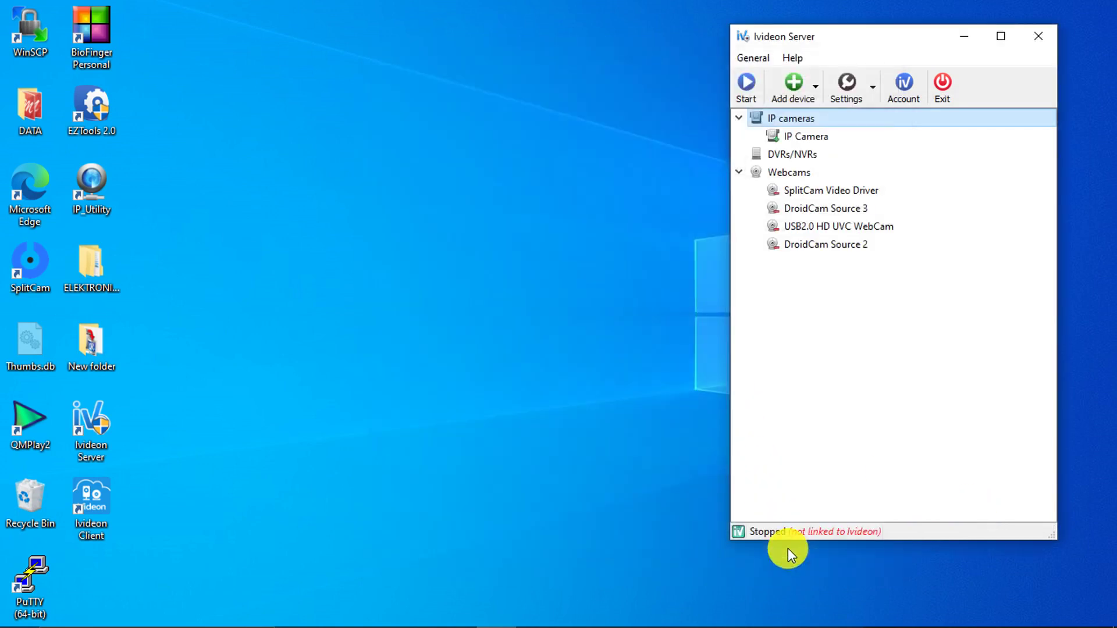
Preview the newly added IP camera's live video and close the preview
{"action": "right_click", "coordinate": [798, 138]}
{"action": "left_click", "coordinate": [867, 220]}
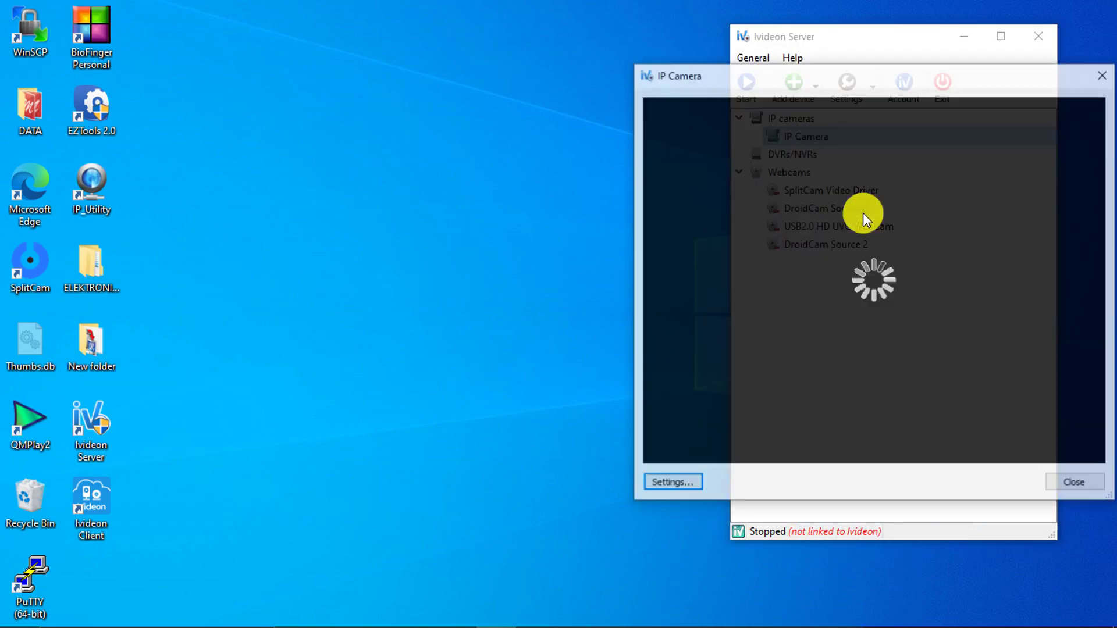
{"action": "left_click", "coordinate": [1107, 78]}
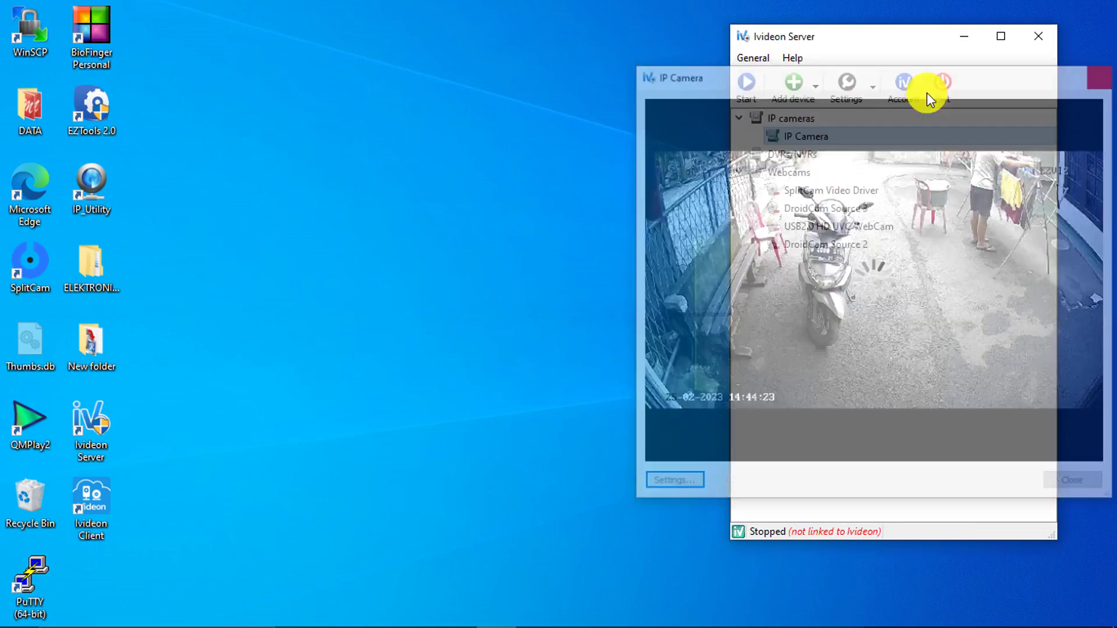
Rename the IP camera as EZVIZ in its camera settings and save
{"action": "right_click", "coordinate": [814, 138]}
{"action": "left_click", "coordinate": [875, 199]}
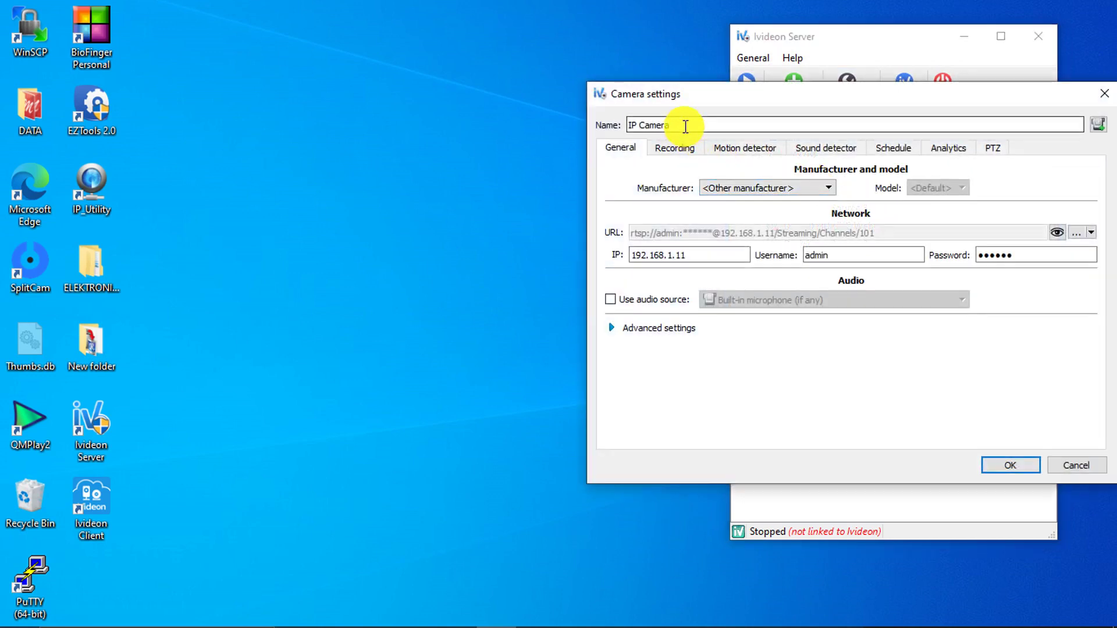
{"action": "left_click_drag", "start_coordinate": [681, 125], "coordinate": [588, 123]}
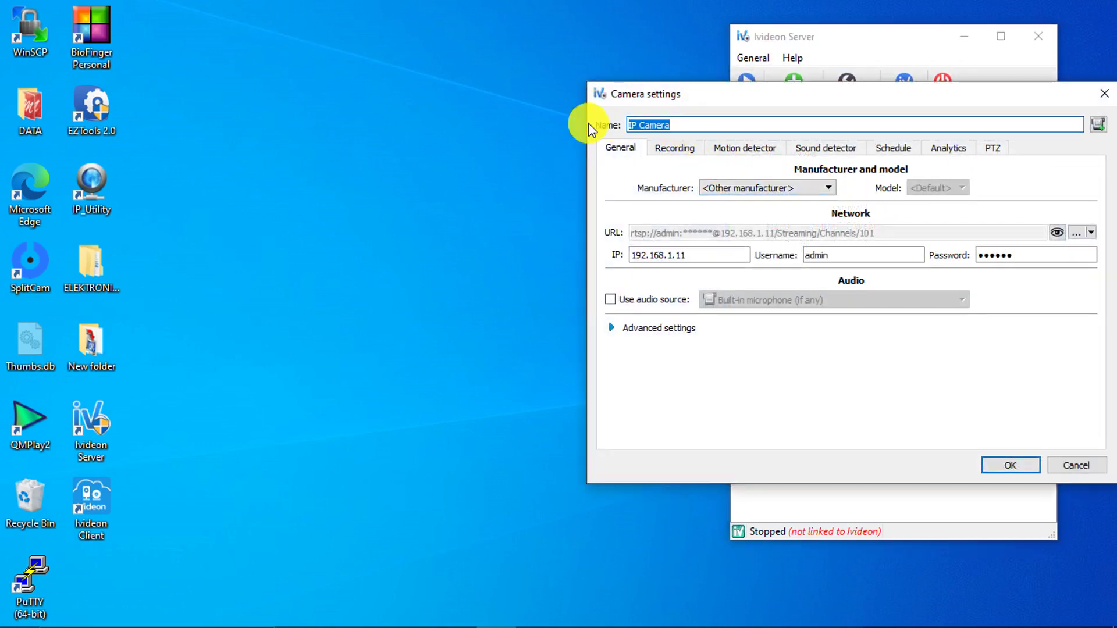
{"action": "type", "text": "EZVIZ"}
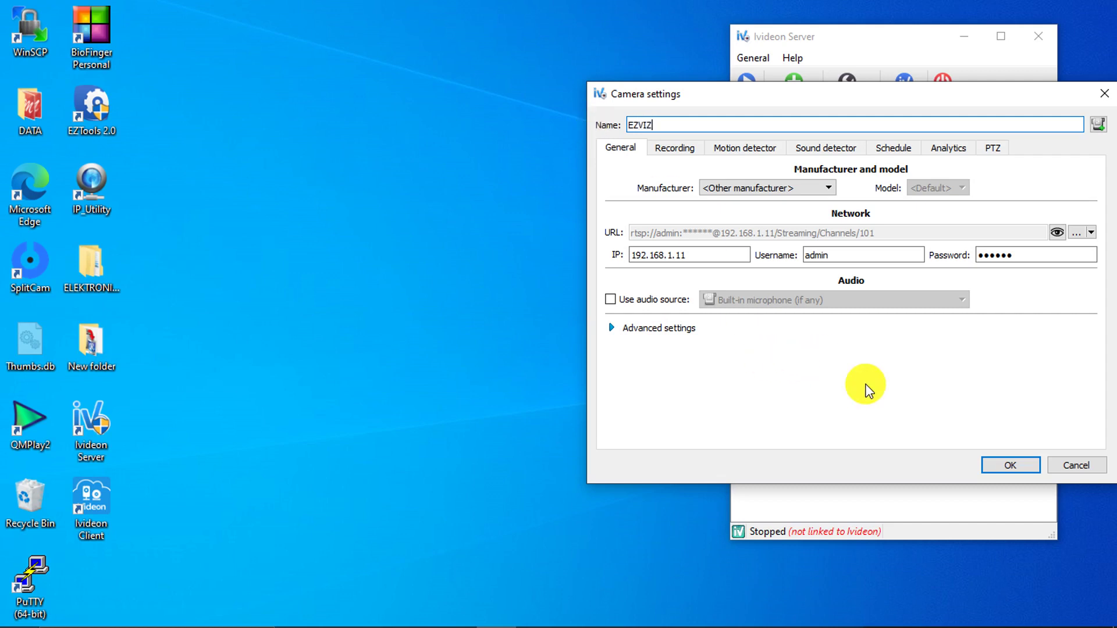
{"action": "left_click", "coordinate": [1011, 465]}
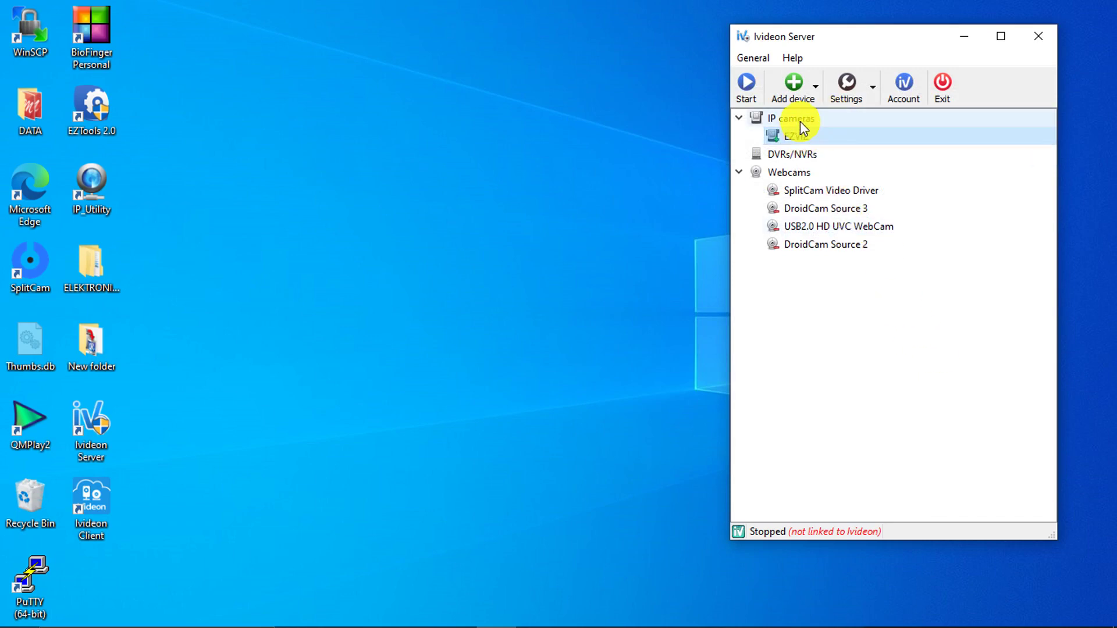
Start adding another IP camera and copy the V380 camera's RTSP URL from rtspcam.txt in Notepad
{"action": "left_click", "coordinate": [806, 93]}
{"action": "left_click", "coordinate": [822, 120]}
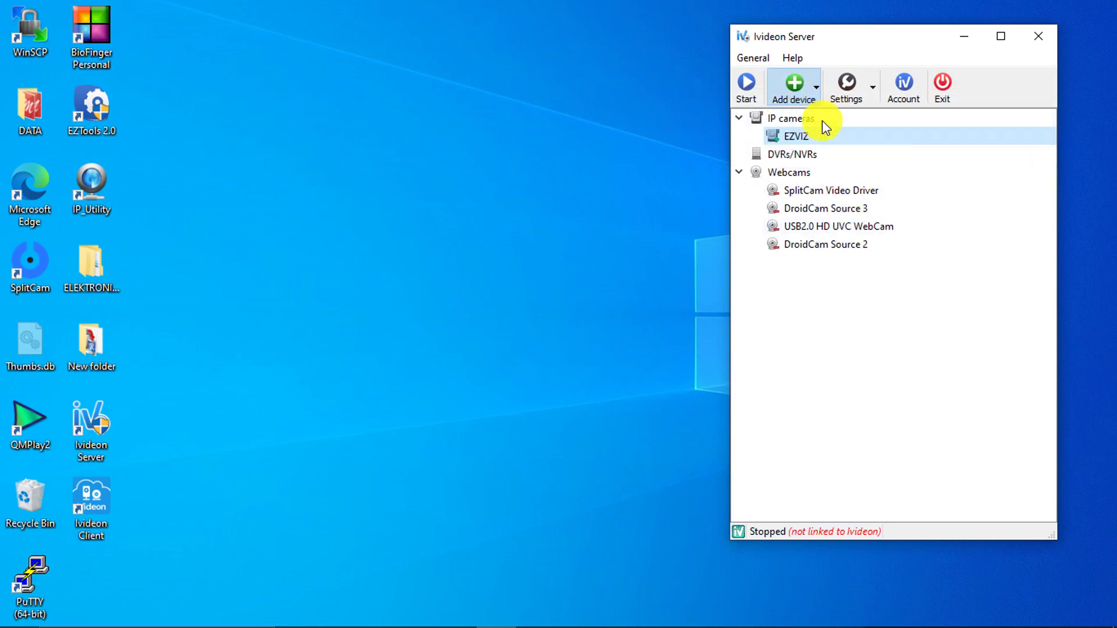
{"action": "left_click", "coordinate": [415, 618]}
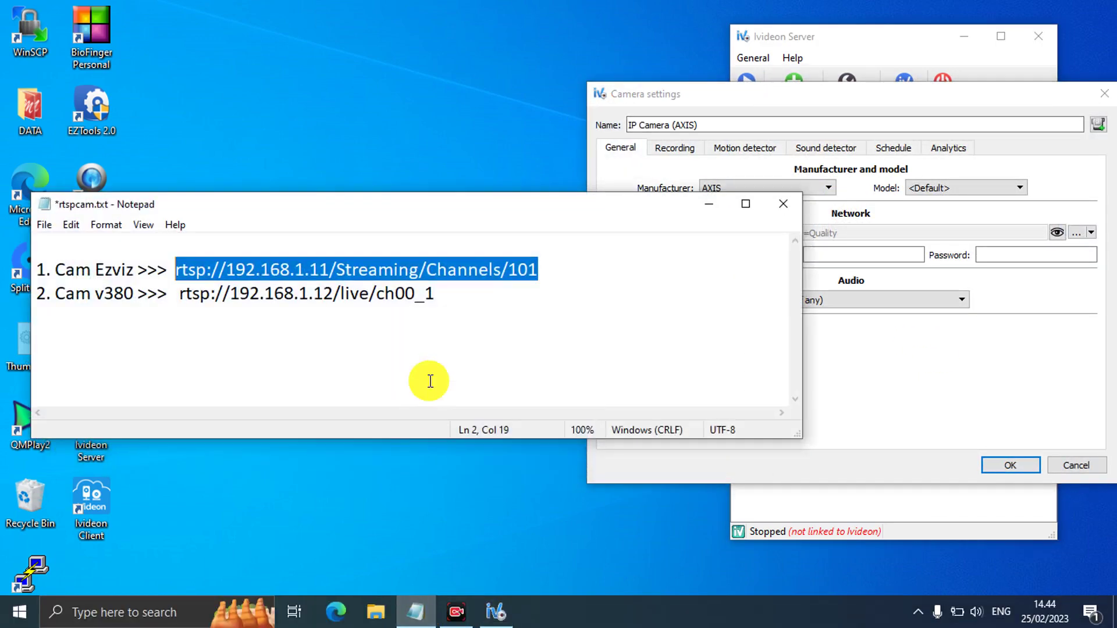
{"action": "left_click_drag", "start_coordinate": [435, 294], "coordinate": [187, 285]}
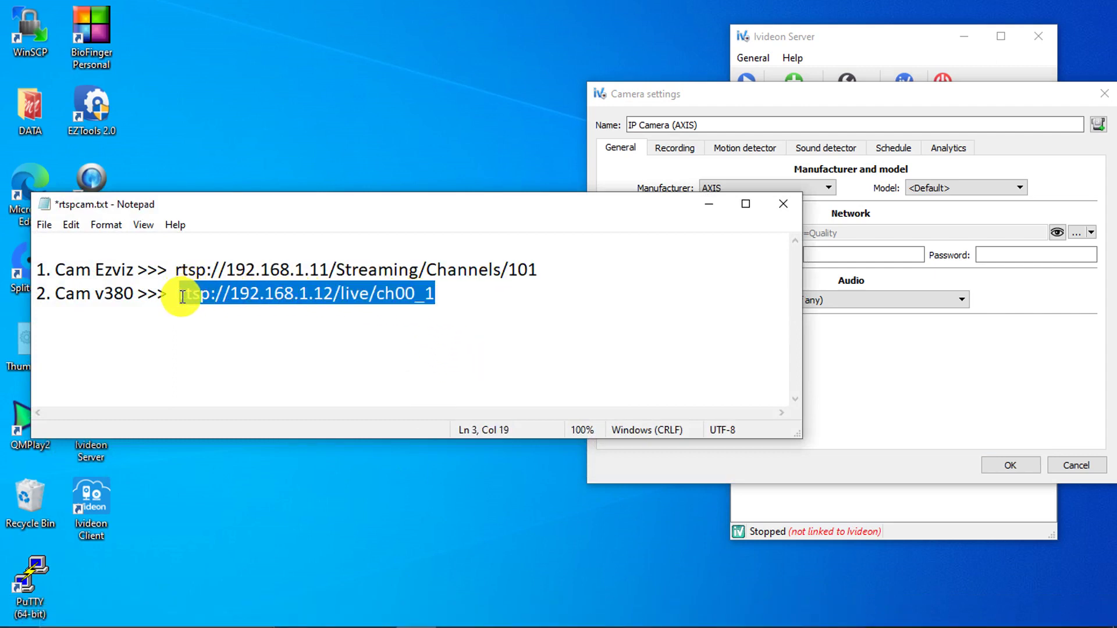
{"action": "right_click", "coordinate": [182, 297]}
{"action": "left_click", "coordinate": [260, 357]}
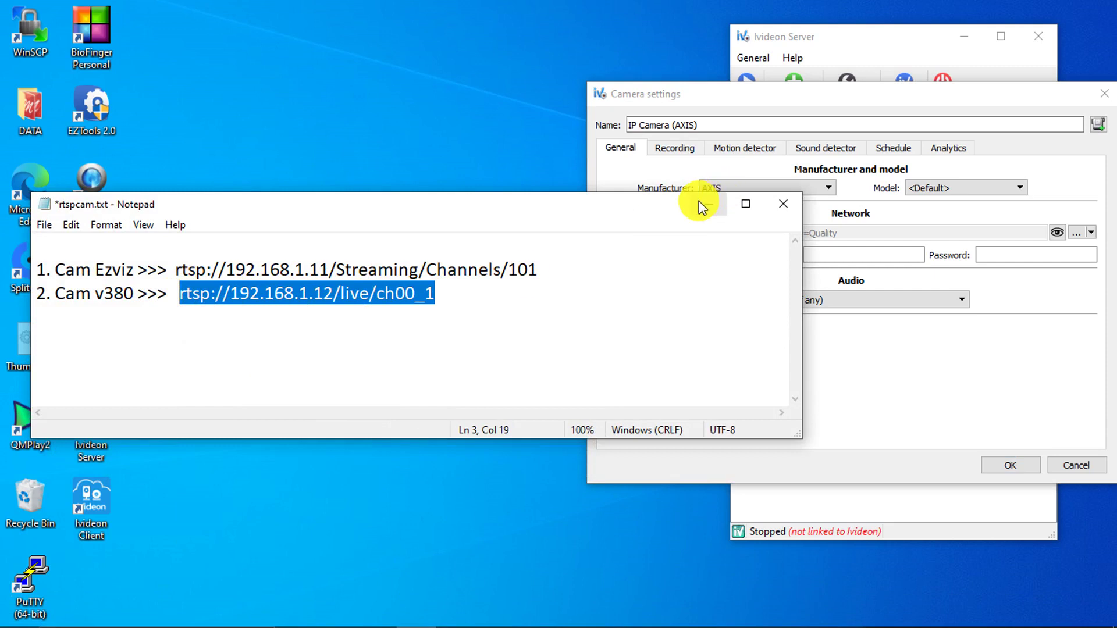
{"action": "left_click", "coordinate": [703, 204]}
Set the new camera's manufacturer to <Other manufacturer>
{"action": "left_click_drag", "start_coordinate": [867, 94], "coordinate": [640, 84]}
{"action": "left_click", "coordinate": [601, 179]}
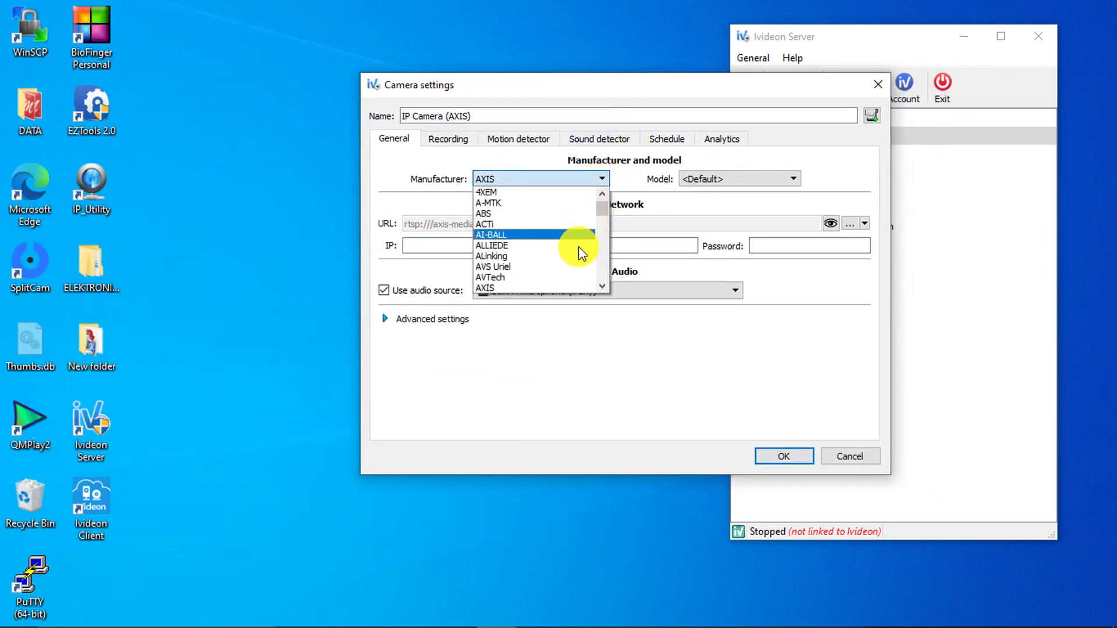
{"action": "scroll", "coordinate": [572, 251], "scroll_direction": "down", "scroll_amount": 3}
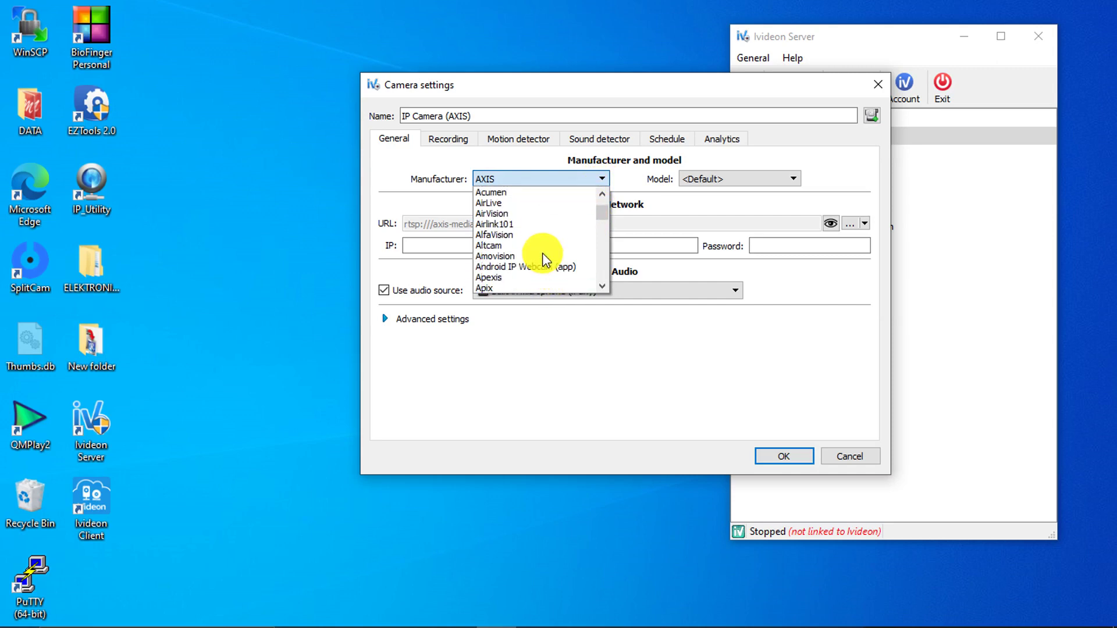
{"action": "scroll", "coordinate": [543, 257], "scroll_direction": "down", "scroll_amount": 2}
{"action": "scroll", "coordinate": [542, 260], "scroll_direction": "up", "scroll_amount": 6}
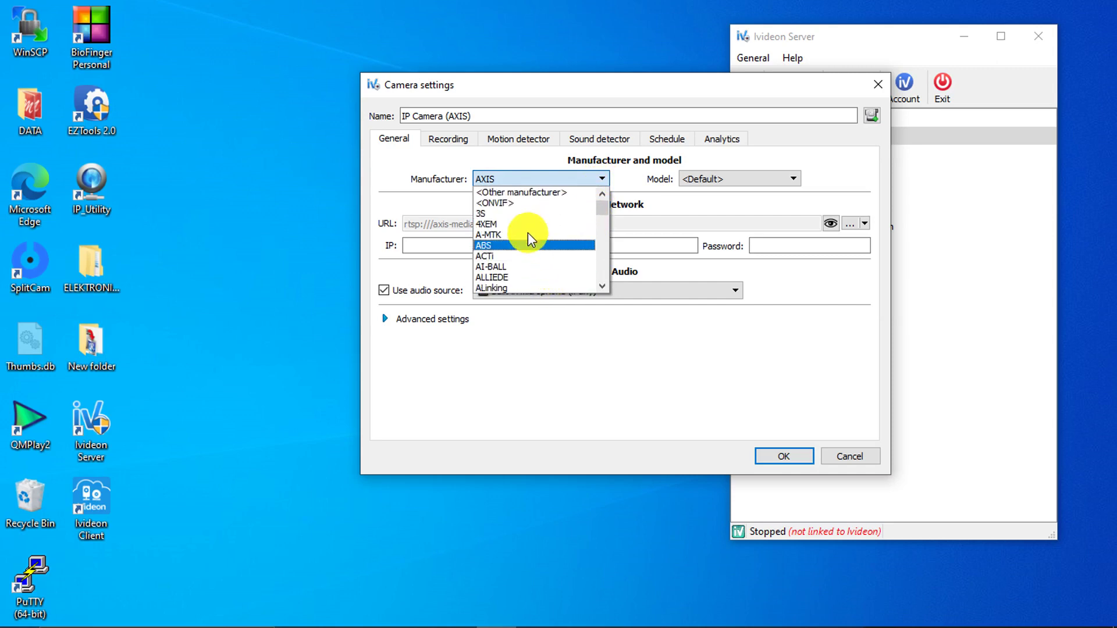
{"action": "left_click", "coordinate": [512, 194]}
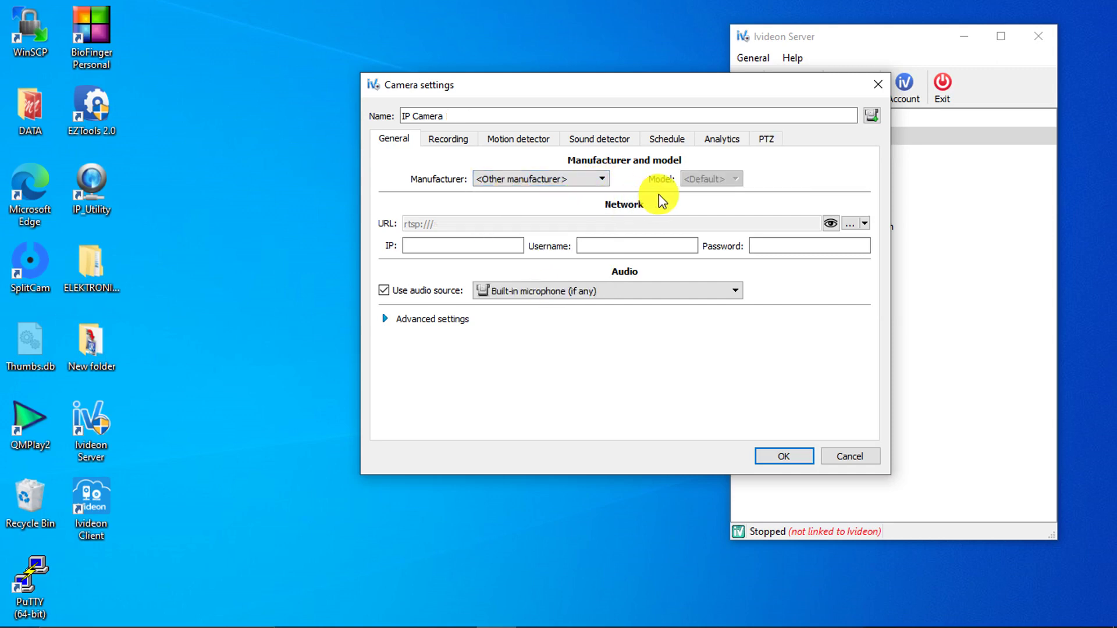
Set the new camera's High stream URL to the copied rtsp://192.168.1.12/live/ch00_1 in the substreams editor
{"action": "left_click", "coordinate": [851, 224]}
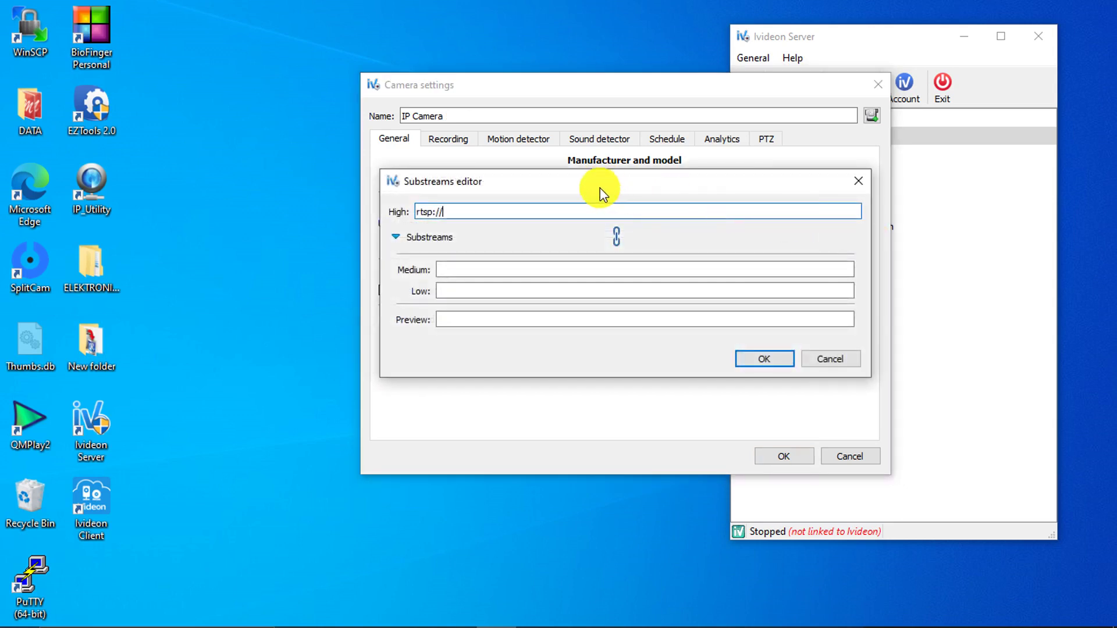
{"action": "right_click", "coordinate": [431, 211]}
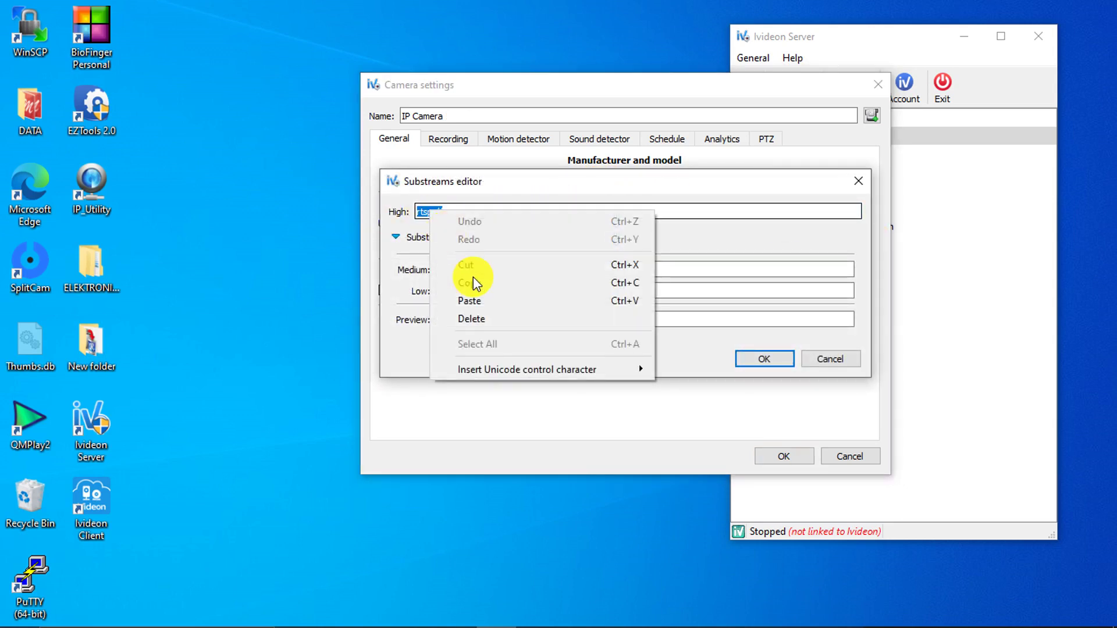
{"action": "left_click", "coordinate": [486, 299]}
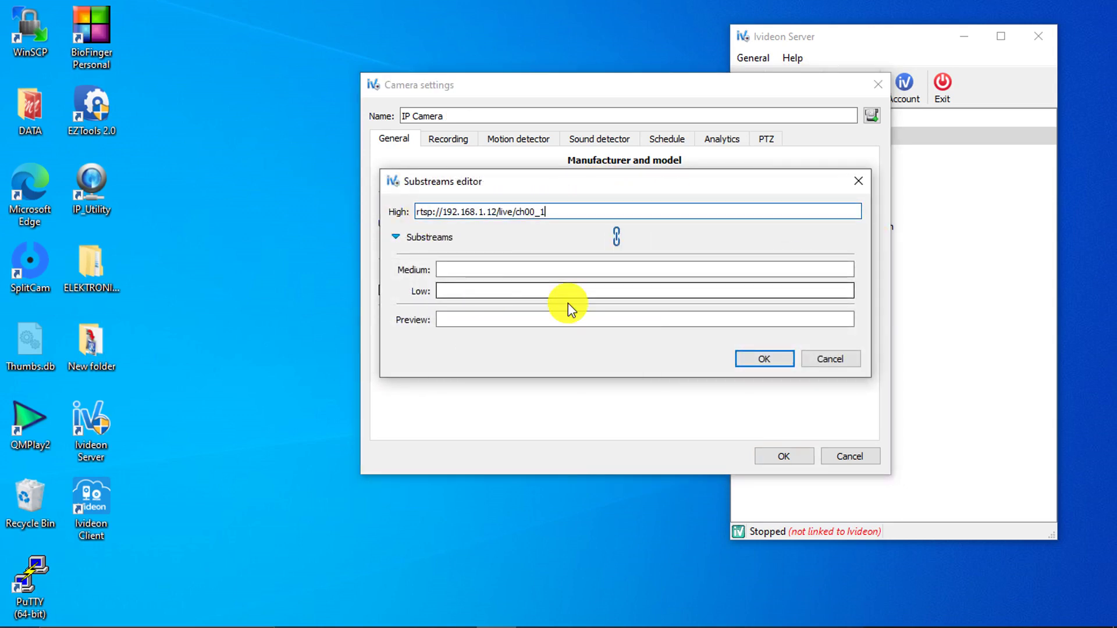
{"action": "left_click", "coordinate": [762, 359]}
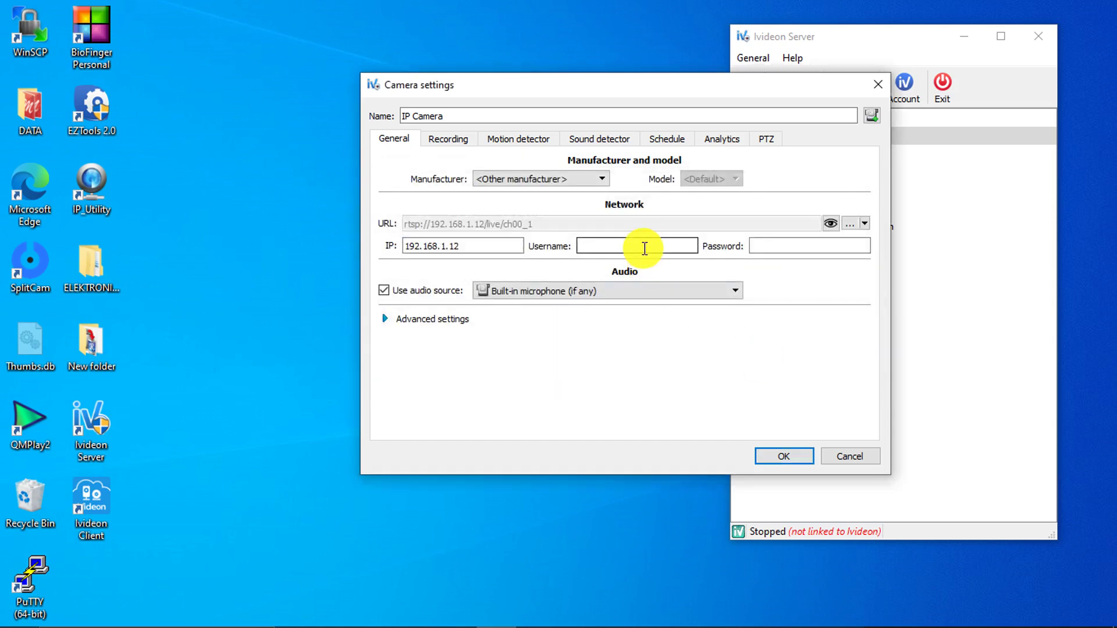
Disable the new camera's audio source and set its recording mode to Continuous
{"action": "left_click", "coordinate": [438, 296]}
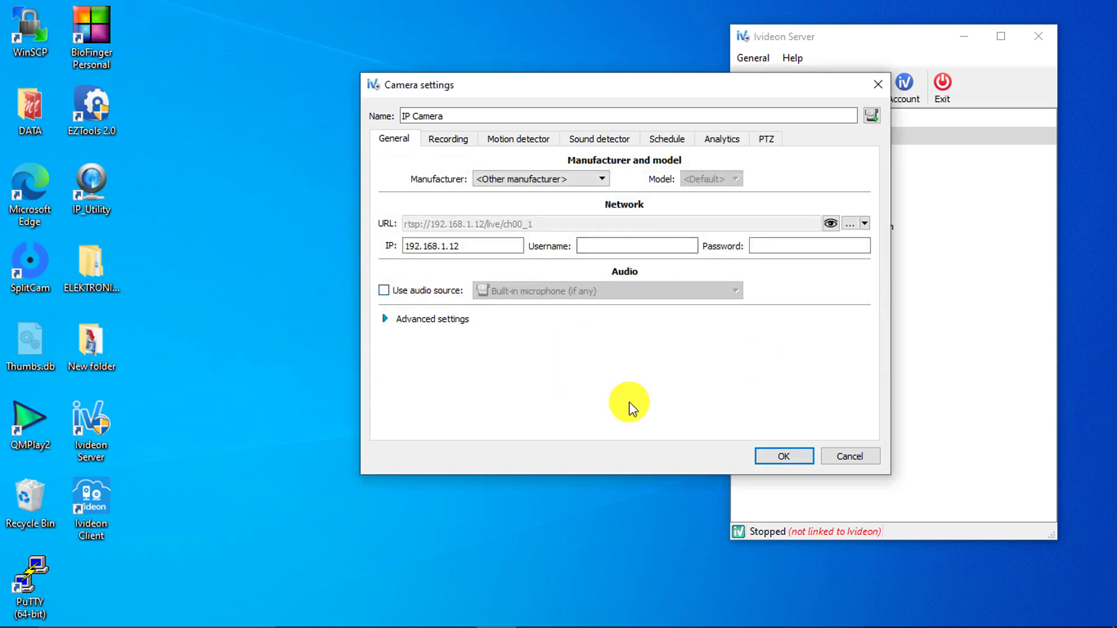
{"action": "left_click", "coordinate": [459, 142]}
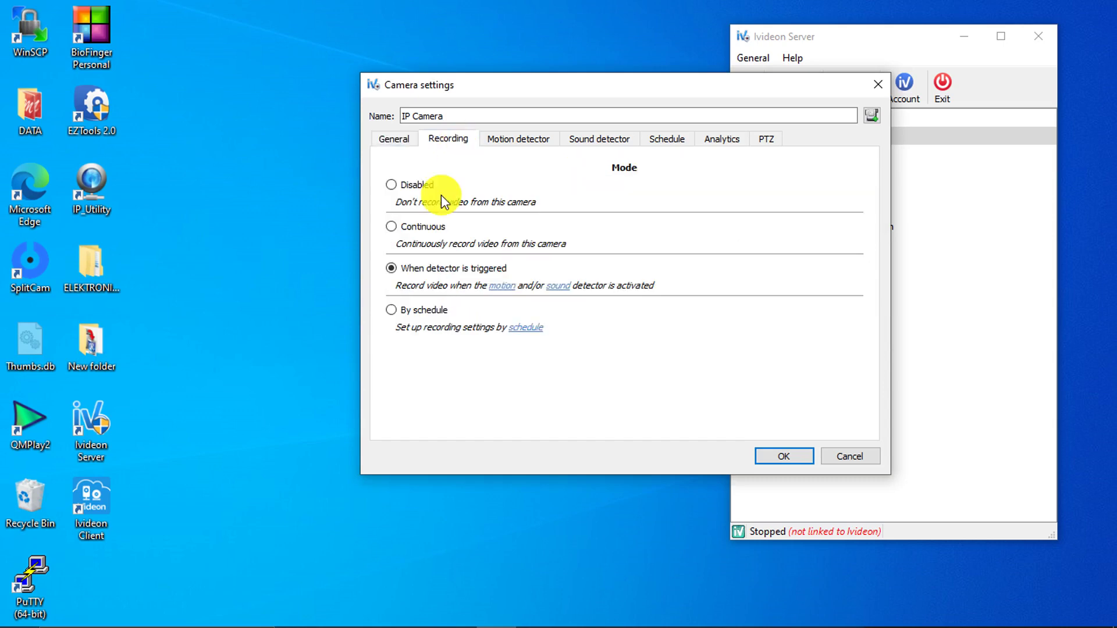
{"action": "left_click", "coordinate": [431, 229]}
Set the new camera's whole weekly schedule to Continuous and save the camera to the IP cameras list
{"action": "left_click", "coordinate": [522, 142]}
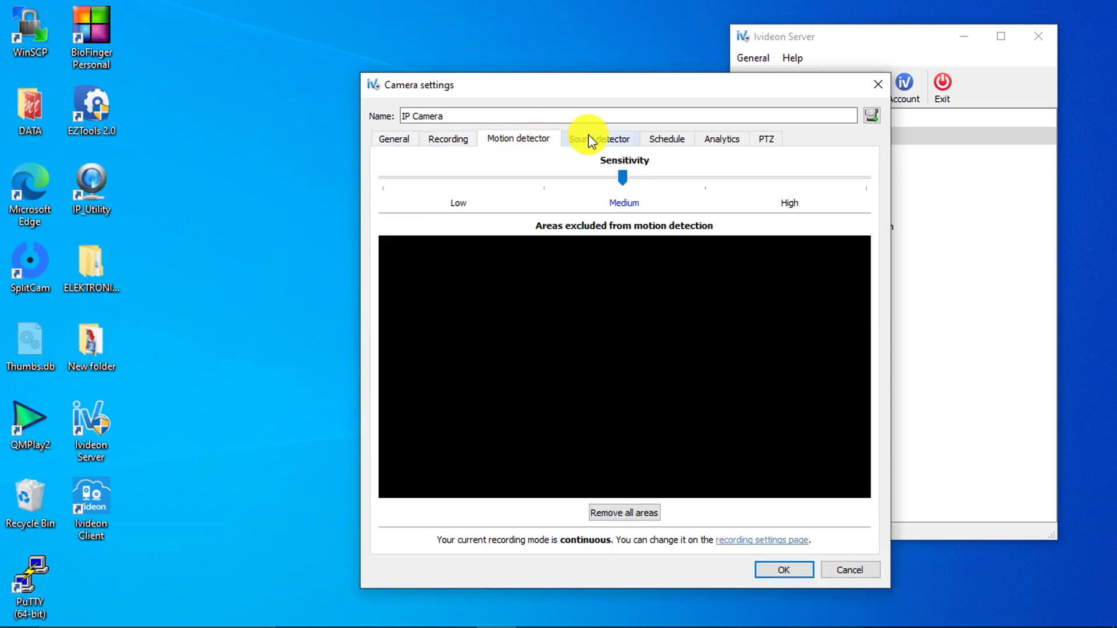
{"action": "left_click", "coordinate": [589, 137]}
{"action": "left_click", "coordinate": [661, 138]}
{"action": "left_click", "coordinate": [627, 374]}
{"action": "left_click", "coordinate": [627, 465]}
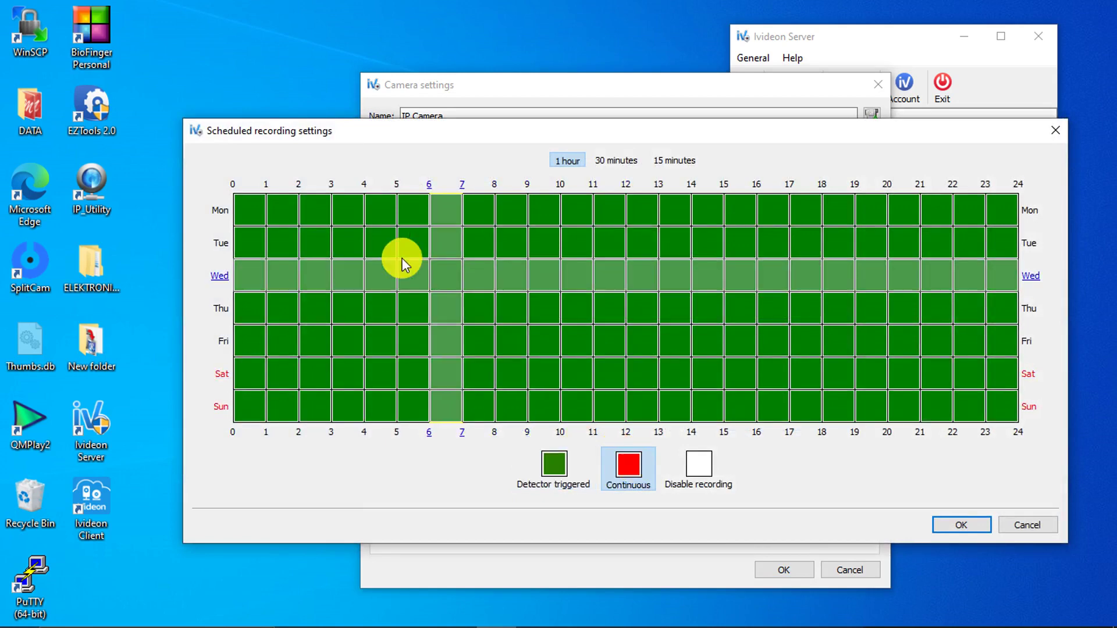
{"action": "left_click_drag", "start_coordinate": [256, 210], "coordinate": [1022, 413]}
{"action": "left_click", "coordinate": [967, 525]}
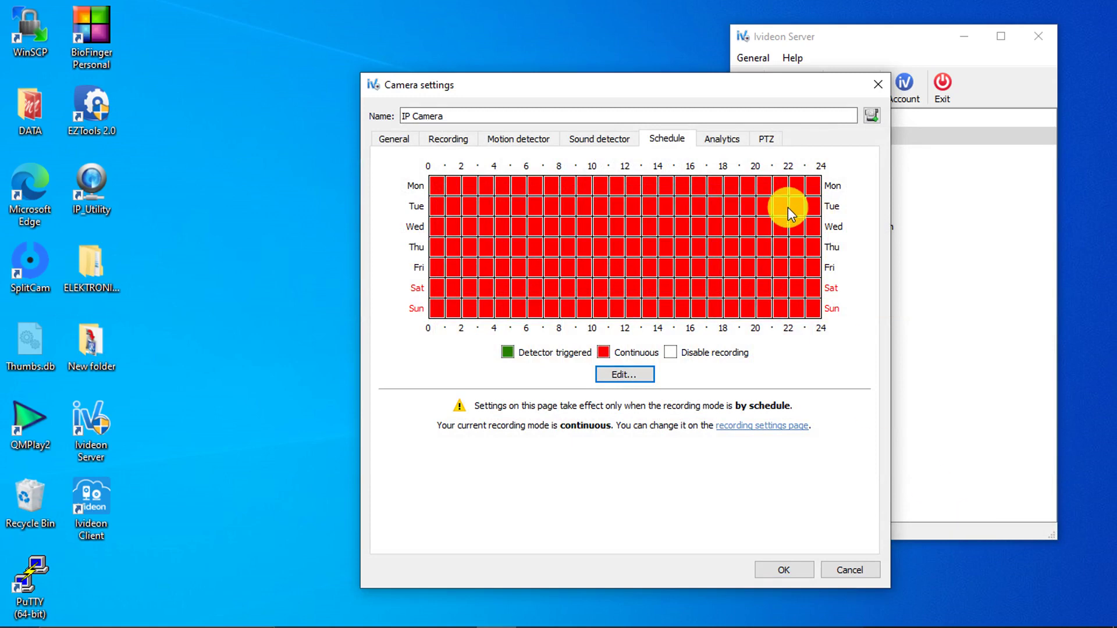
{"action": "left_click", "coordinate": [782, 568]}
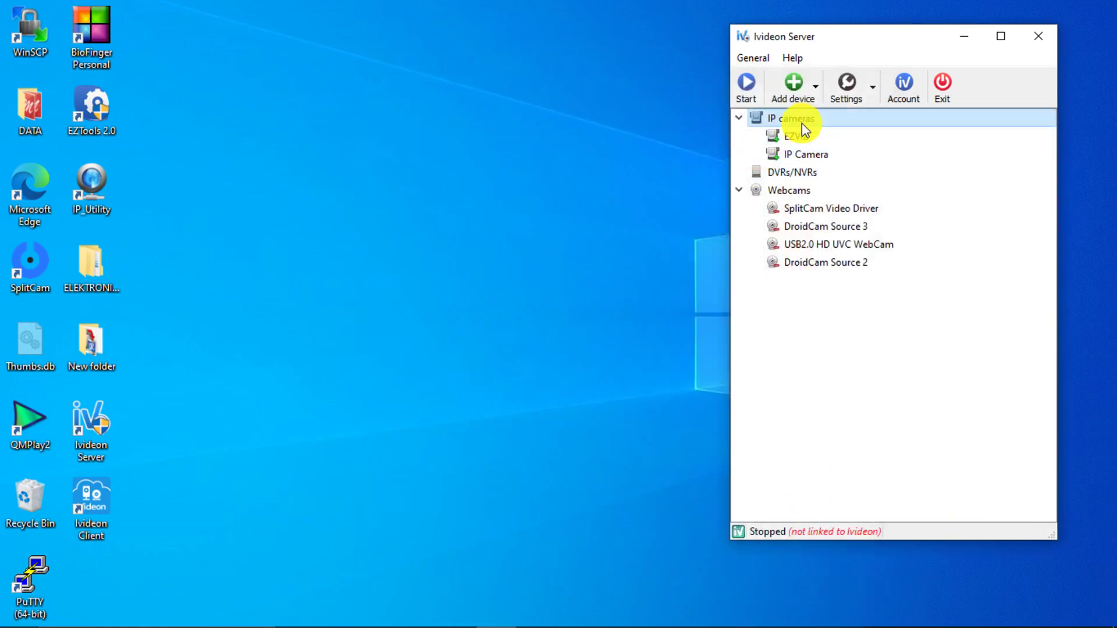
Rename the second IP camera as V380 in its camera settings and save
{"action": "right_click", "coordinate": [816, 159]}
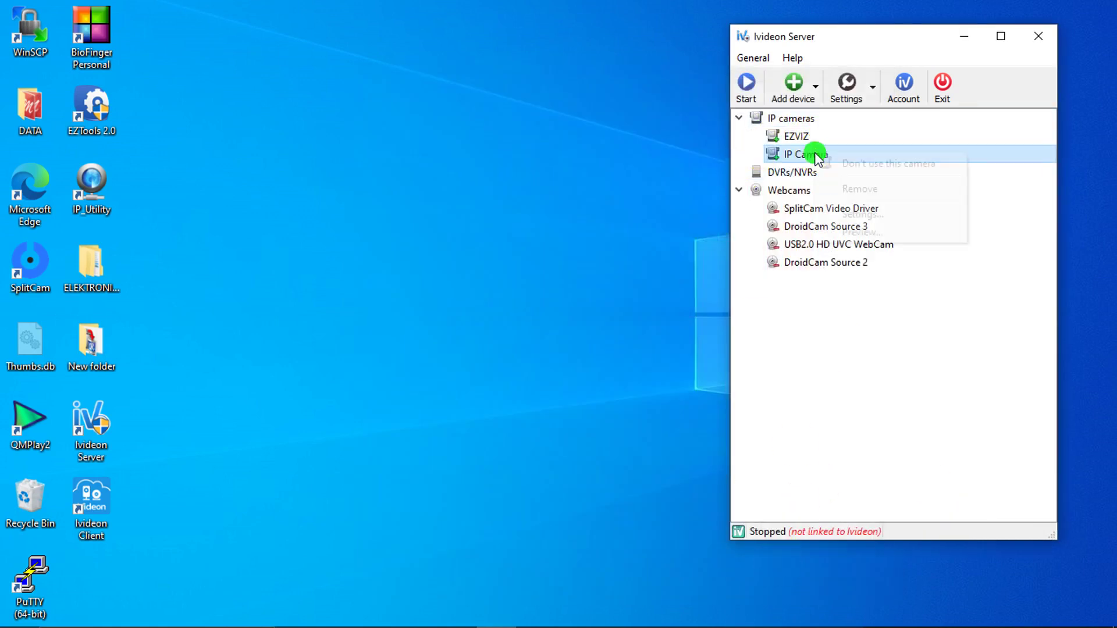
{"action": "left_click", "coordinate": [872, 215]}
{"action": "left_click_drag", "start_coordinate": [674, 125], "coordinate": [618, 122]}
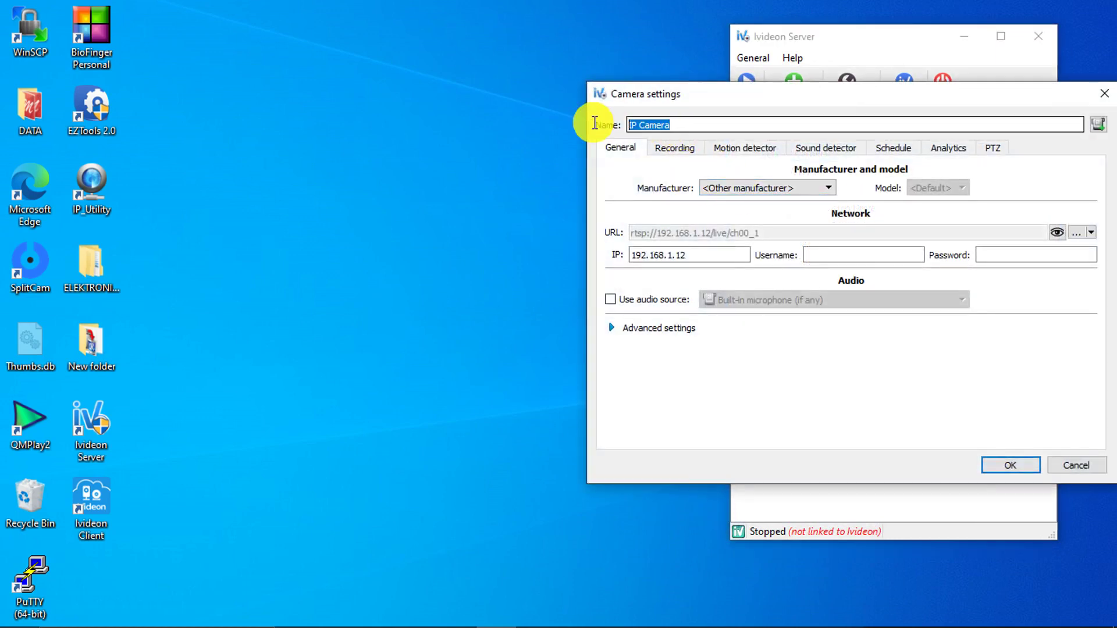
{"action": "type", "text": "V380"}
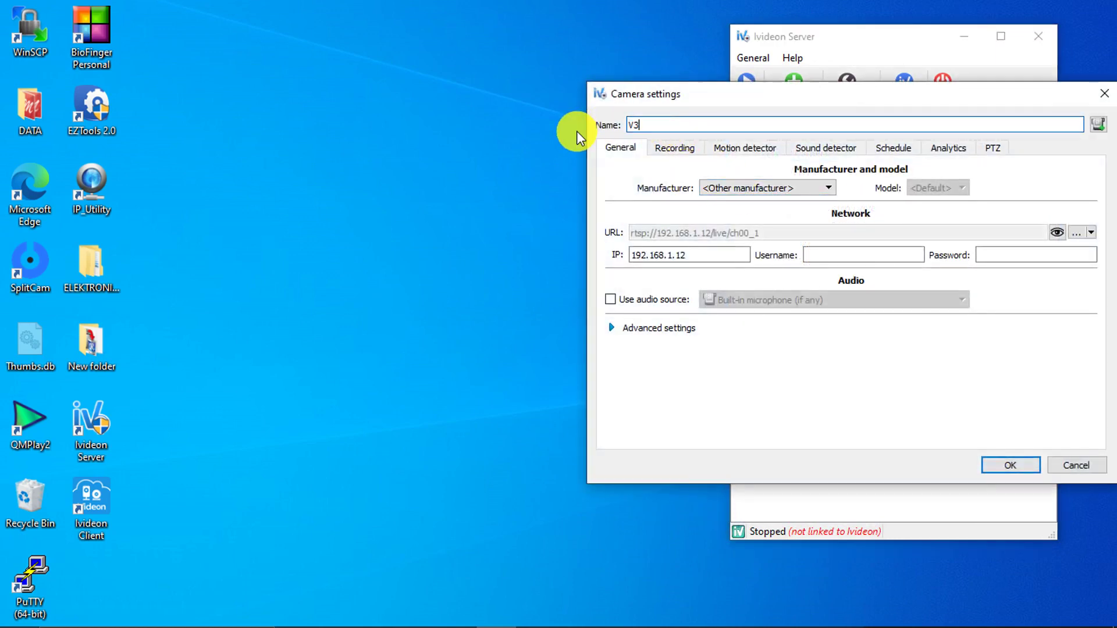
{"action": "left_click", "coordinate": [1010, 465]}
Preview the V380 camera's live feed from the IP cameras list, closing the preview when done
{"action": "right_click", "coordinate": [801, 159]}
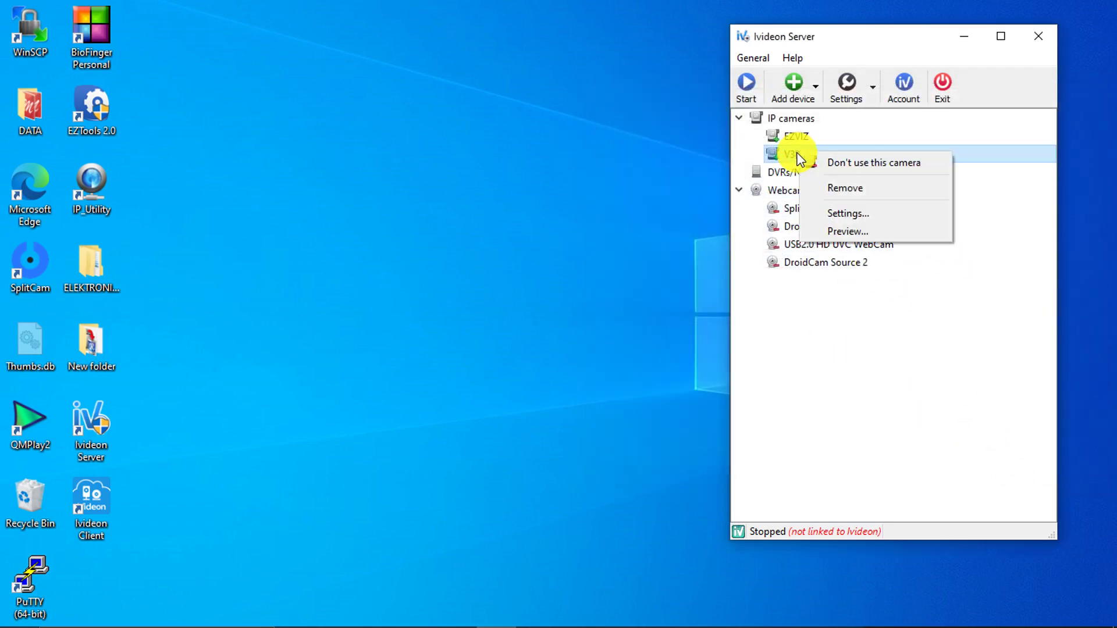
{"action": "left_click", "coordinate": [858, 233]}
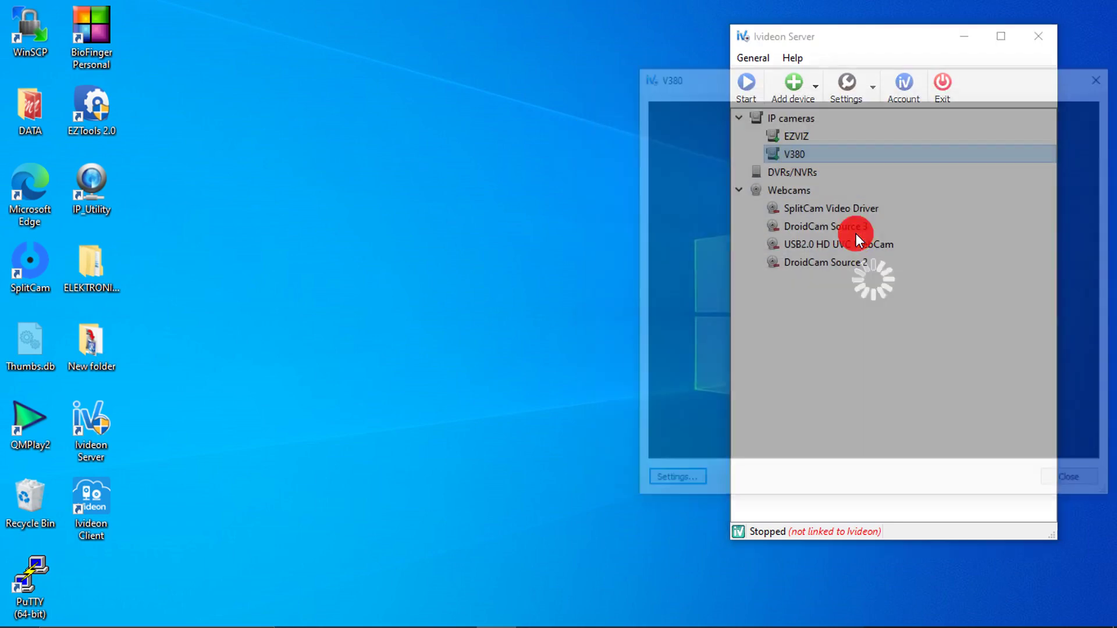
{"action": "left_click", "coordinate": [1102, 74]}
Enable Local view in the server settings and set a new local view password
{"action": "left_click", "coordinate": [853, 87]}
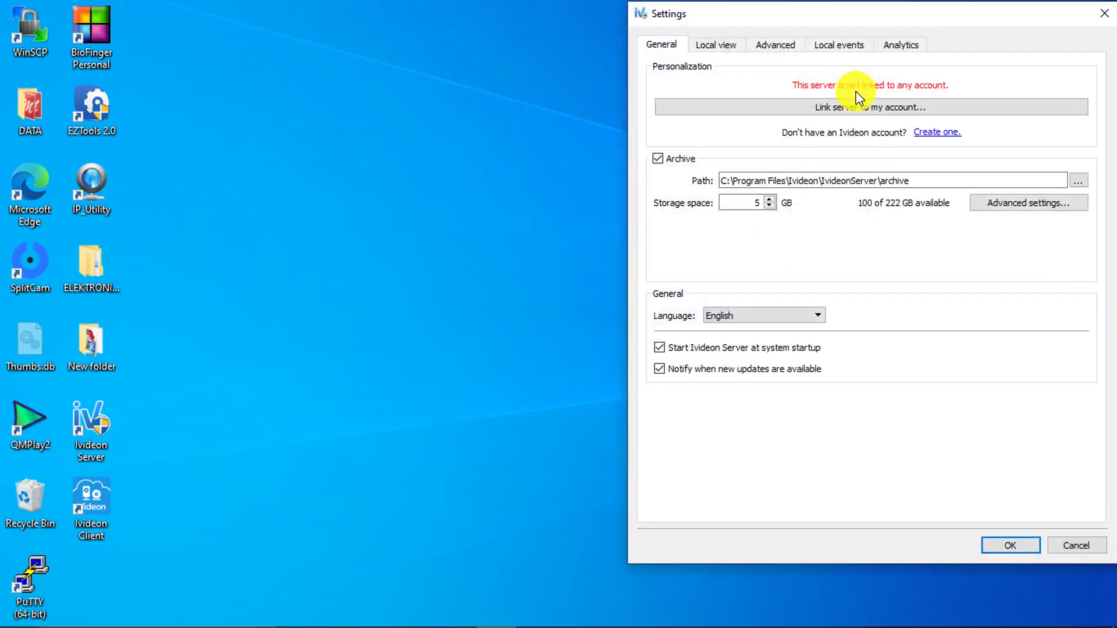
{"action": "left_click", "coordinate": [720, 47]}
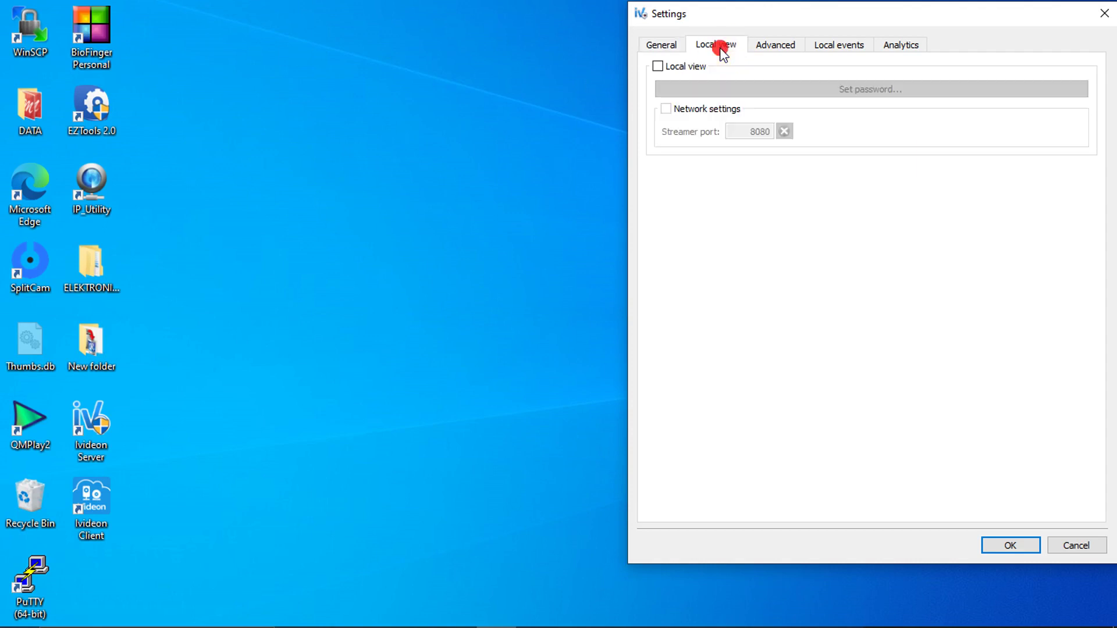
{"action": "left_click", "coordinate": [681, 68]}
{"action": "left_click", "coordinate": [763, 90]}
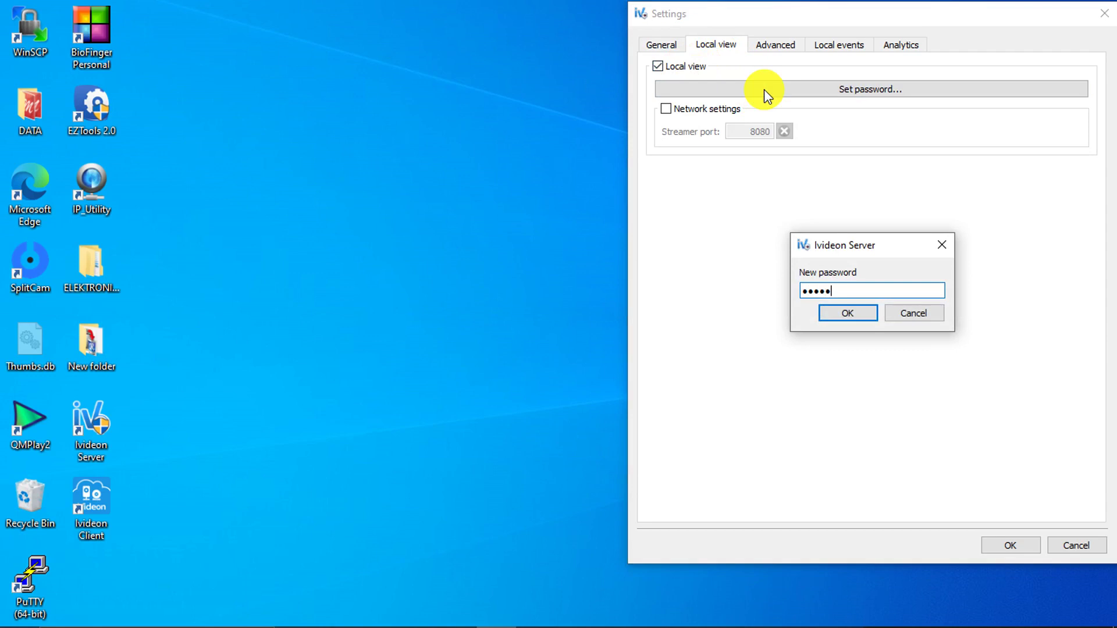
{"action": "left_click_drag", "start_coordinate": [834, 290], "coordinate": [731, 291]}
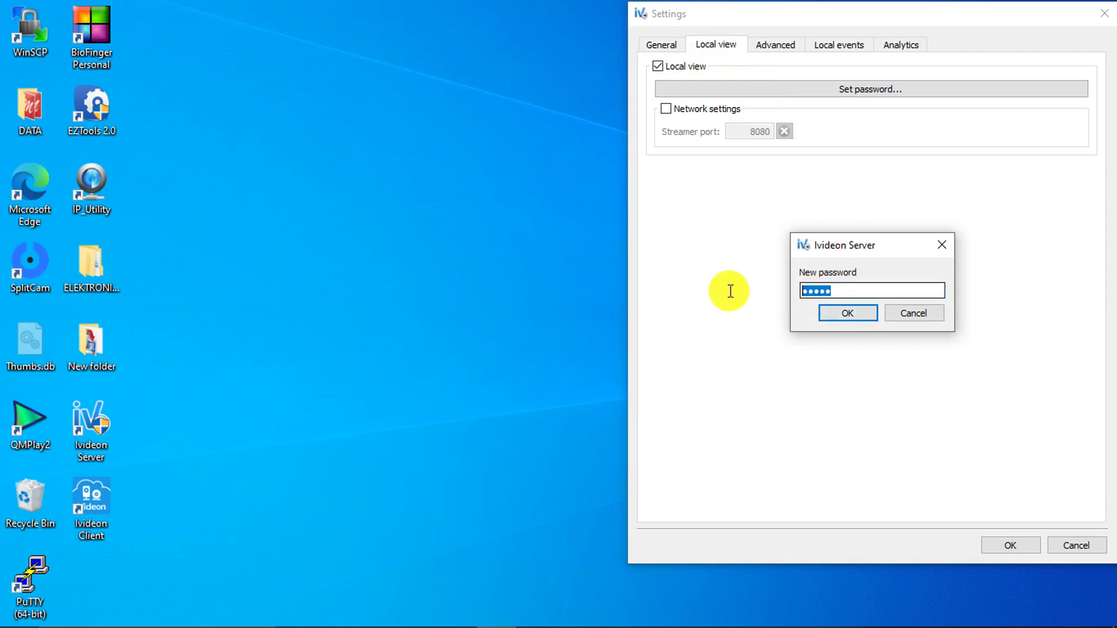
{"action": "type", "text": "•••••"}
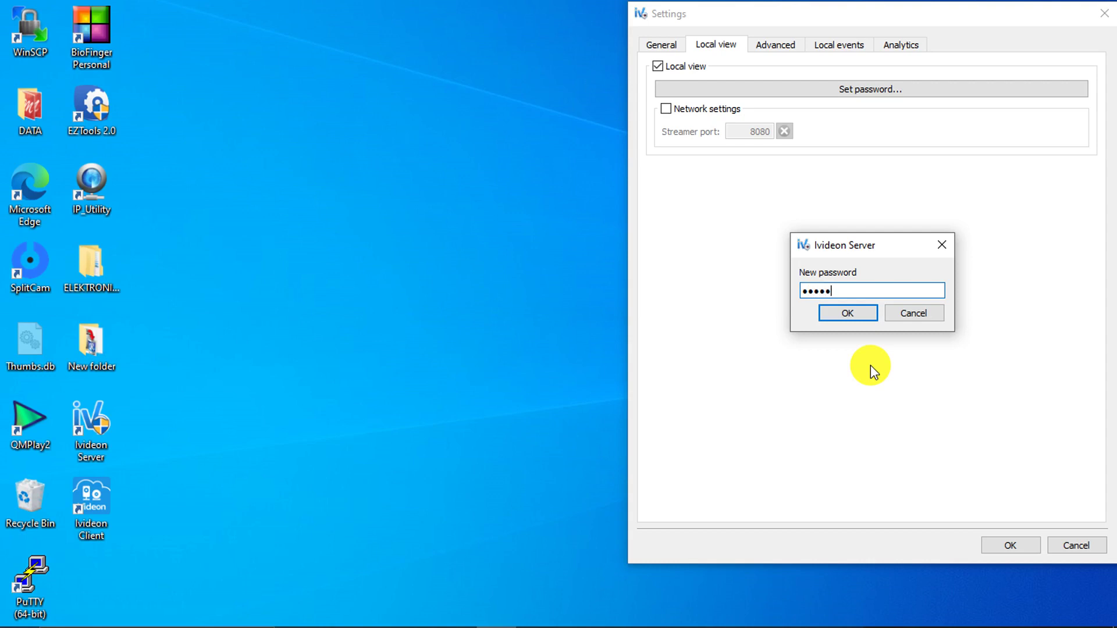
{"action": "left_click", "coordinate": [847, 314]}
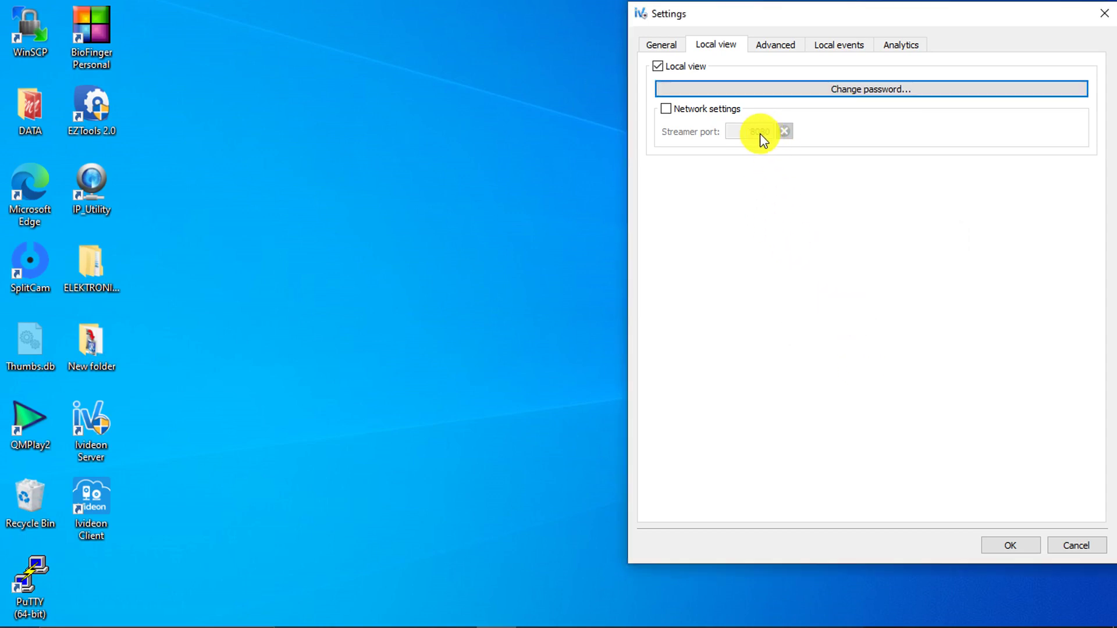
Enable the network settings for Local view, save the server settings, and start the server with its window minimized
{"action": "left_click", "coordinate": [666, 109]}
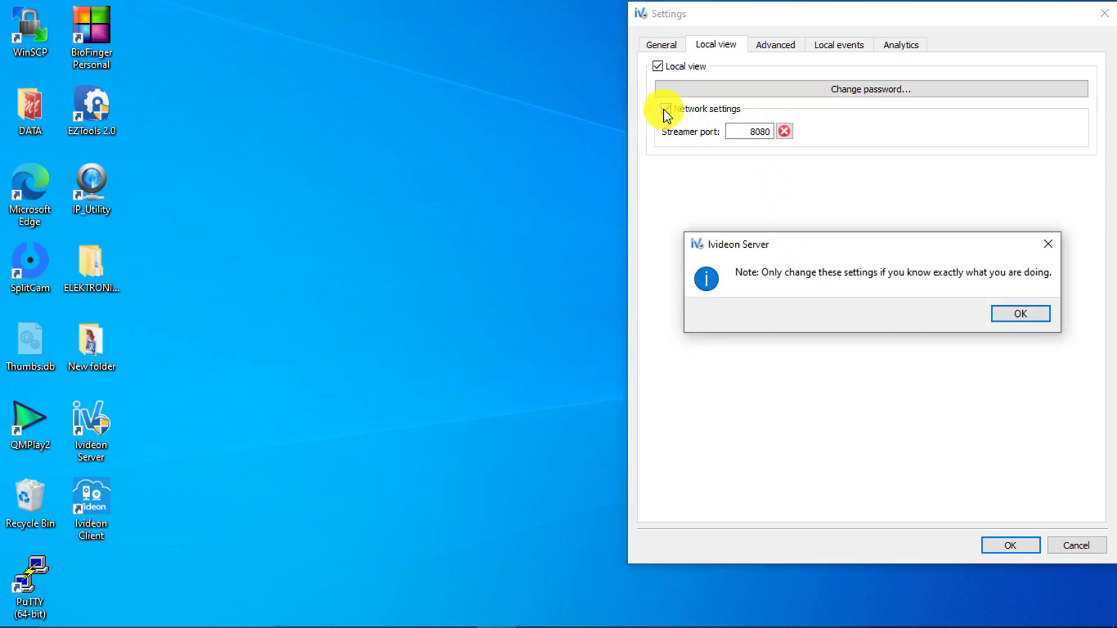
{"action": "left_click", "coordinate": [1007, 314]}
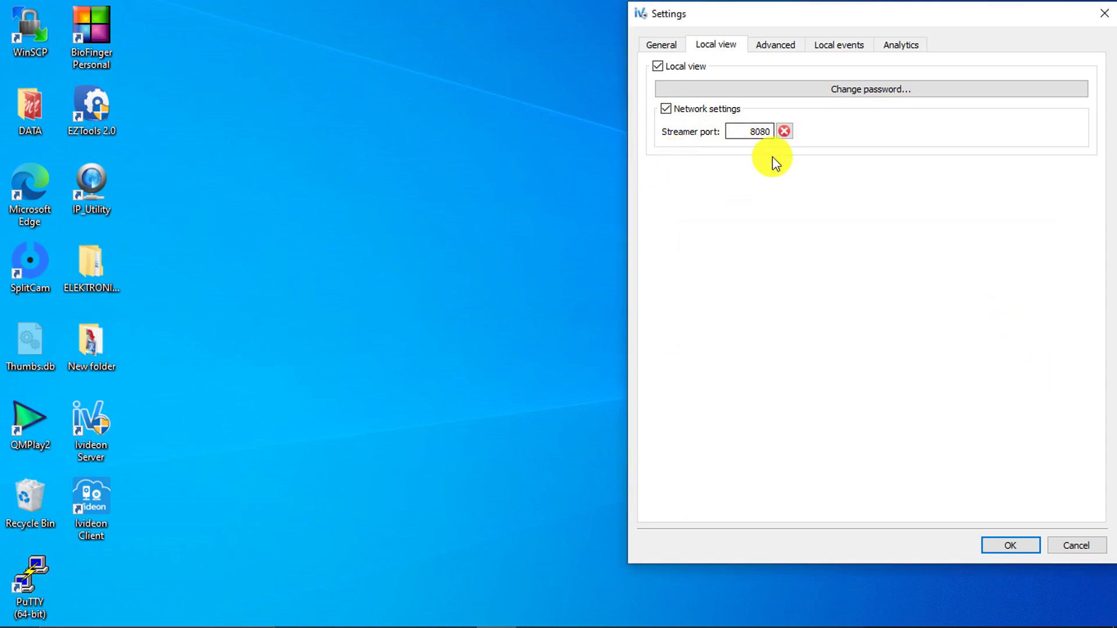
{"action": "left_click", "coordinate": [1012, 545]}
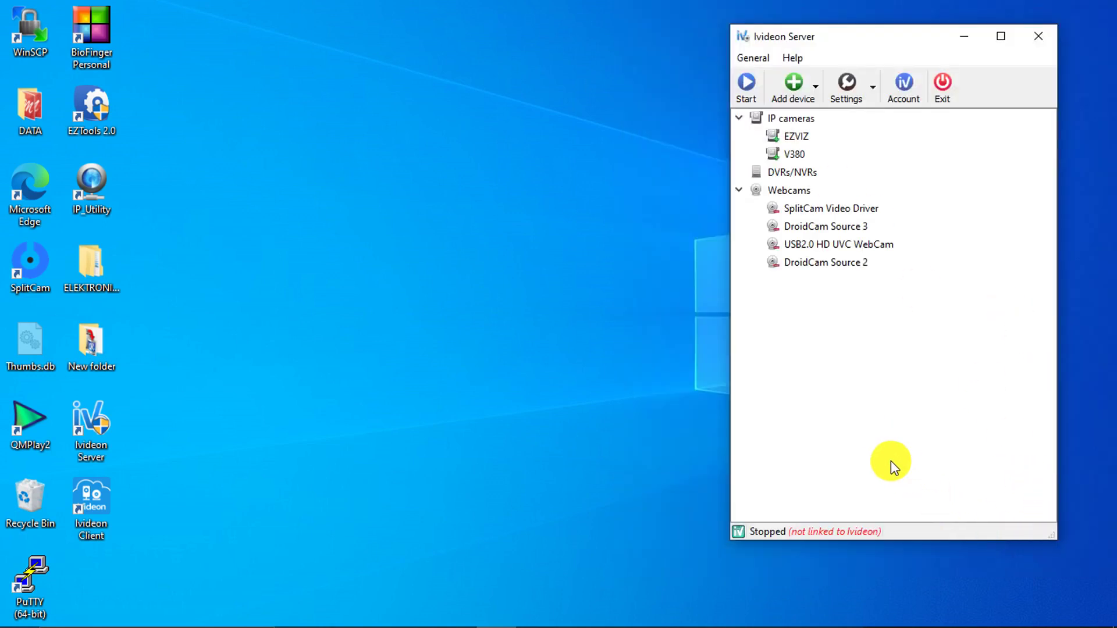
{"action": "left_click", "coordinate": [747, 90]}
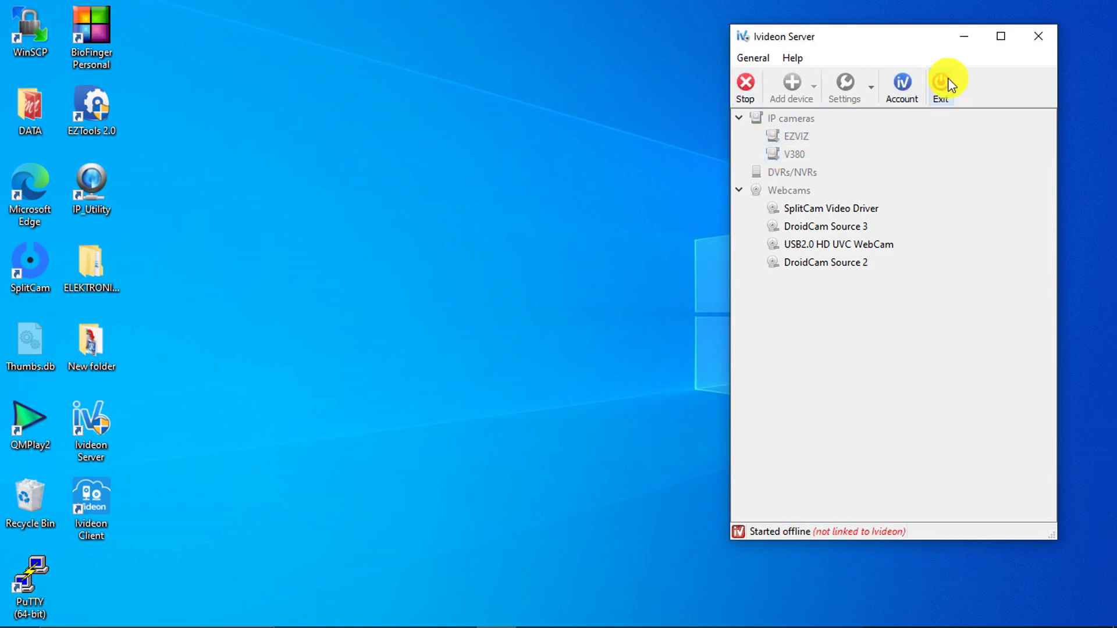
{"action": "left_click", "coordinate": [957, 37]}
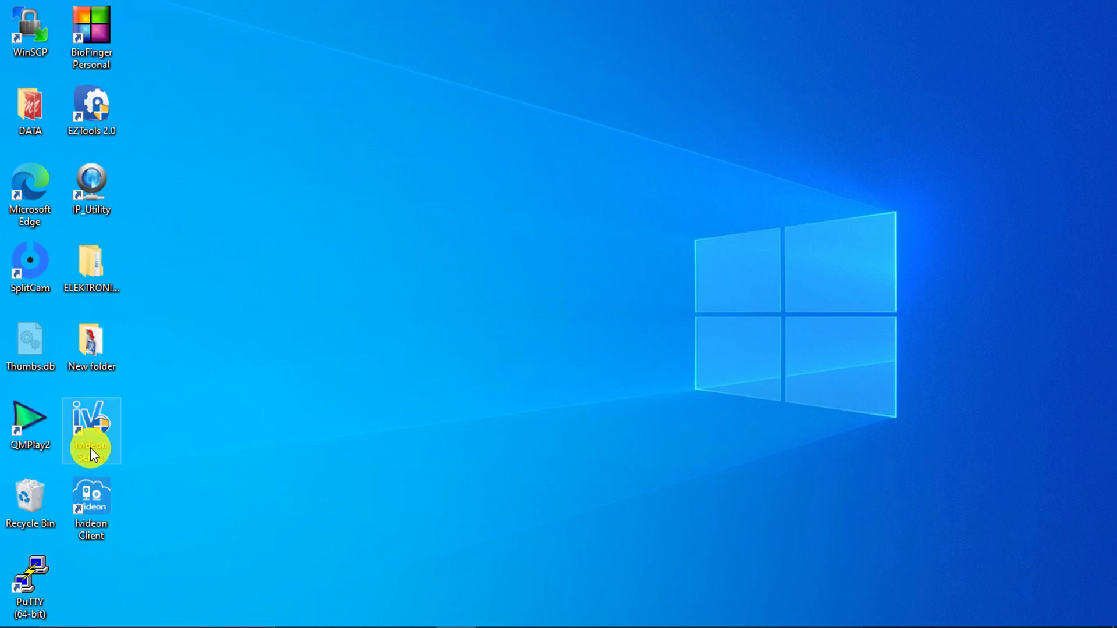
Switch to Ivideon Client and sign in offline, dismissing the new version notice
{"action": "double_click", "coordinate": [106, 502]}
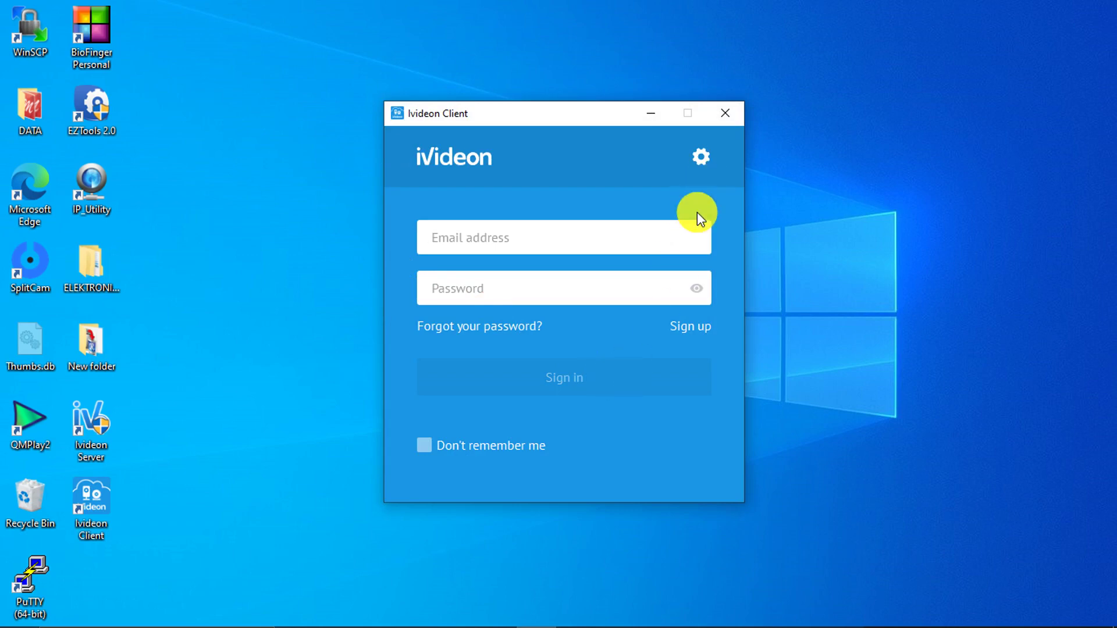
{"action": "left_click", "coordinate": [702, 162]}
{"action": "left_click", "coordinate": [499, 267]}
{"action": "left_click", "coordinate": [515, 382]}
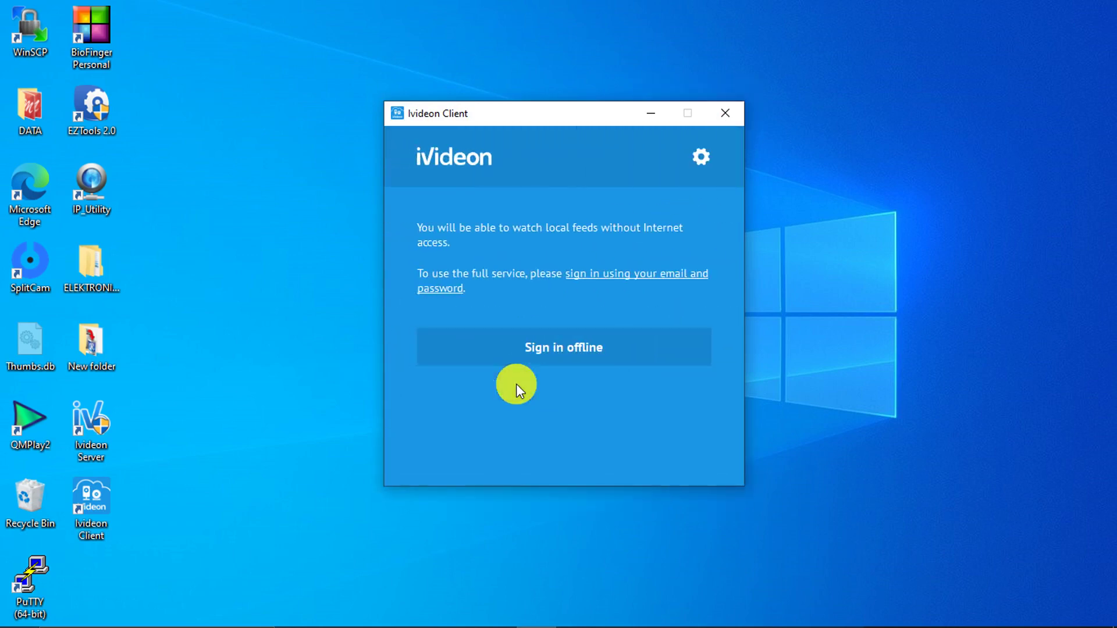
{"action": "left_click", "coordinate": [584, 352]}
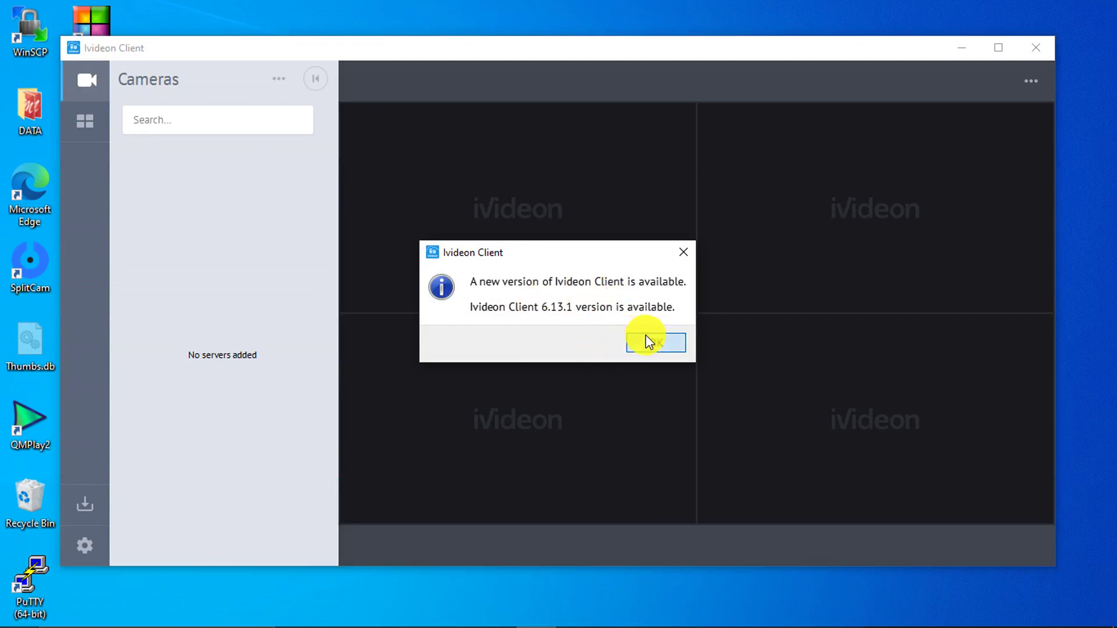
{"action": "key", "text": "Return"}
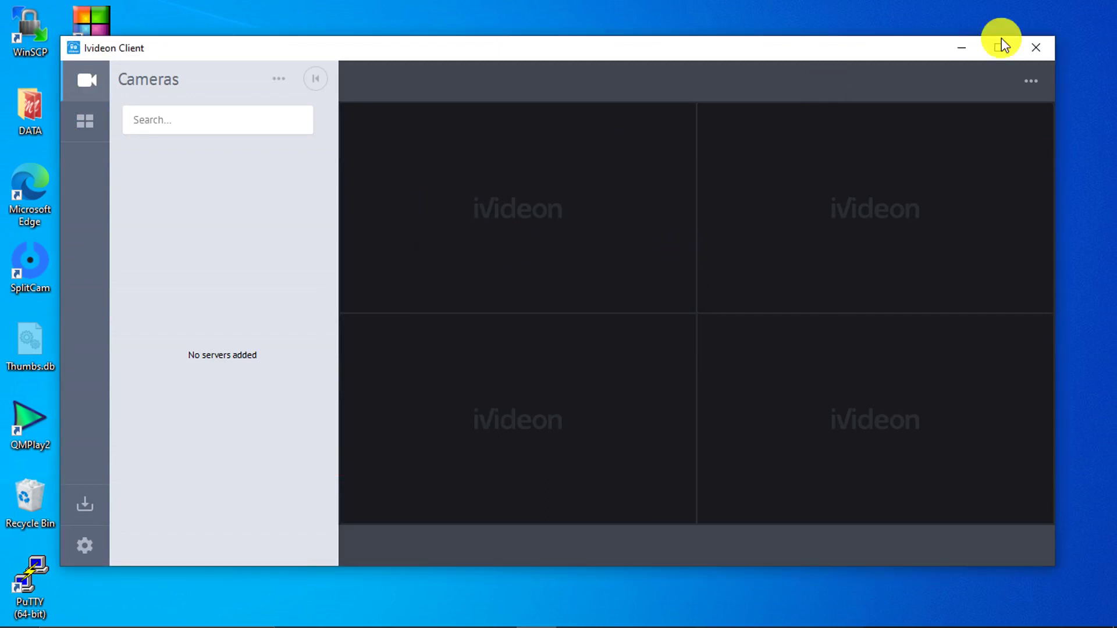
{"action": "left_click_drag", "start_coordinate": [895, 51], "coordinate": [895, 41]}
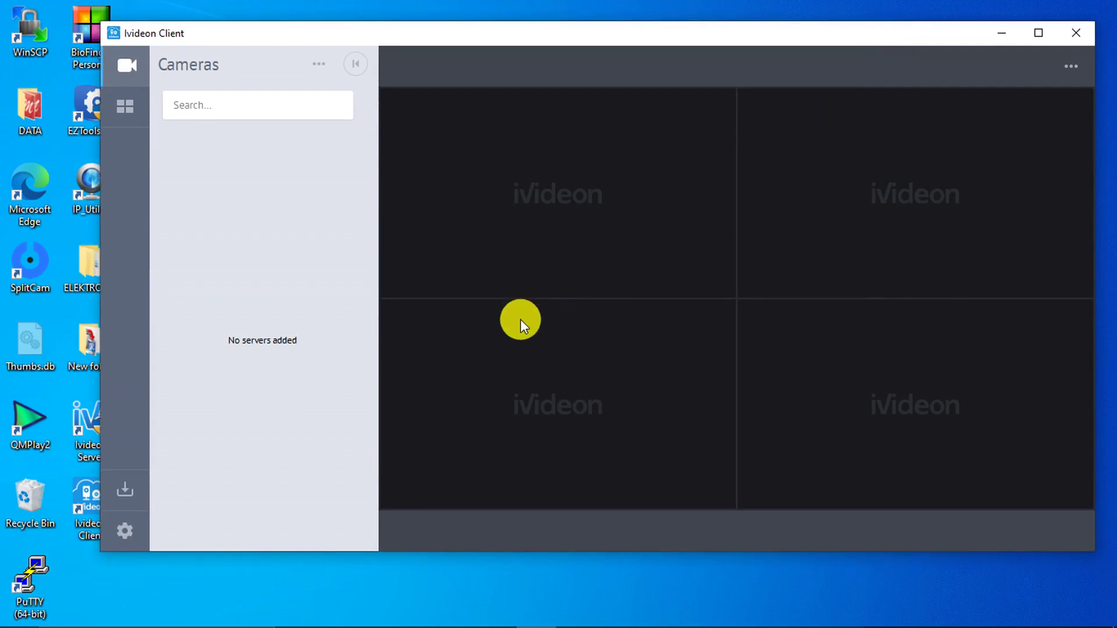
Add a local server in the client settings with its location set to this computer, entering the local view password
{"action": "left_click", "coordinate": [133, 531]}
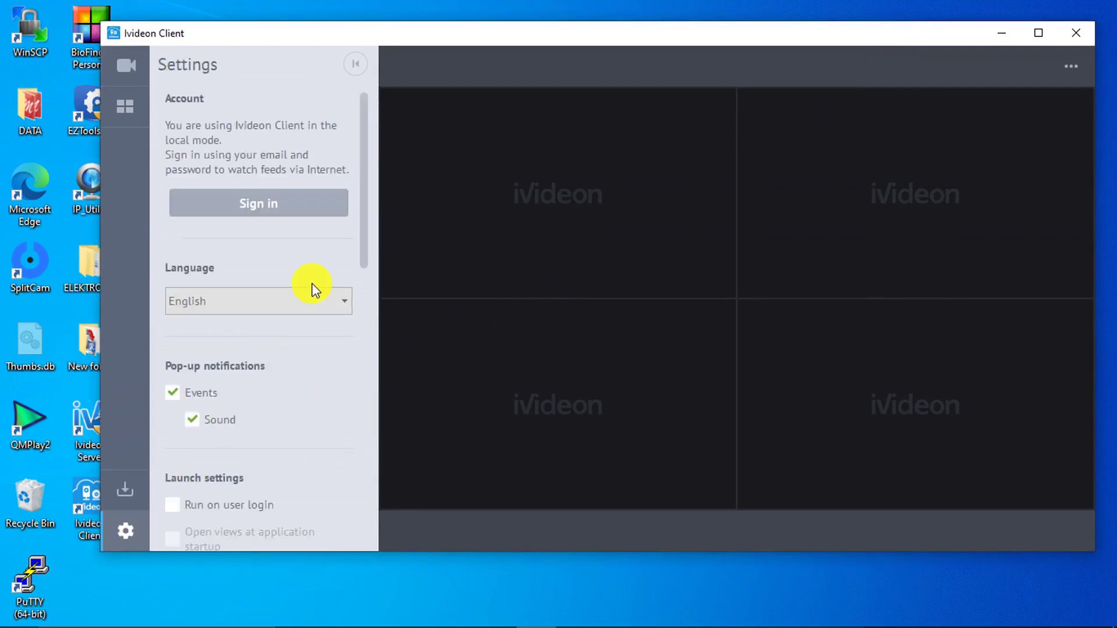
{"action": "left_click_drag", "start_coordinate": [373, 219], "coordinate": [350, 491]}
{"action": "scroll", "coordinate": [346, 521], "scroll_direction": "down", "scroll_amount": 1}
{"action": "left_click", "coordinate": [294, 447]}
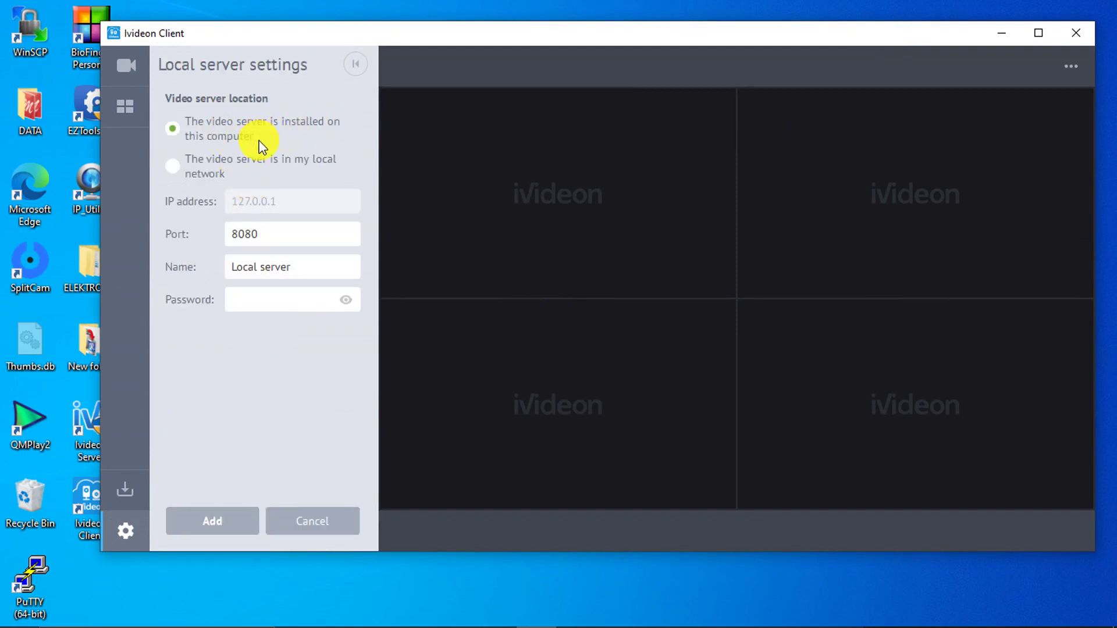
{"action": "left_click", "coordinate": [173, 168]}
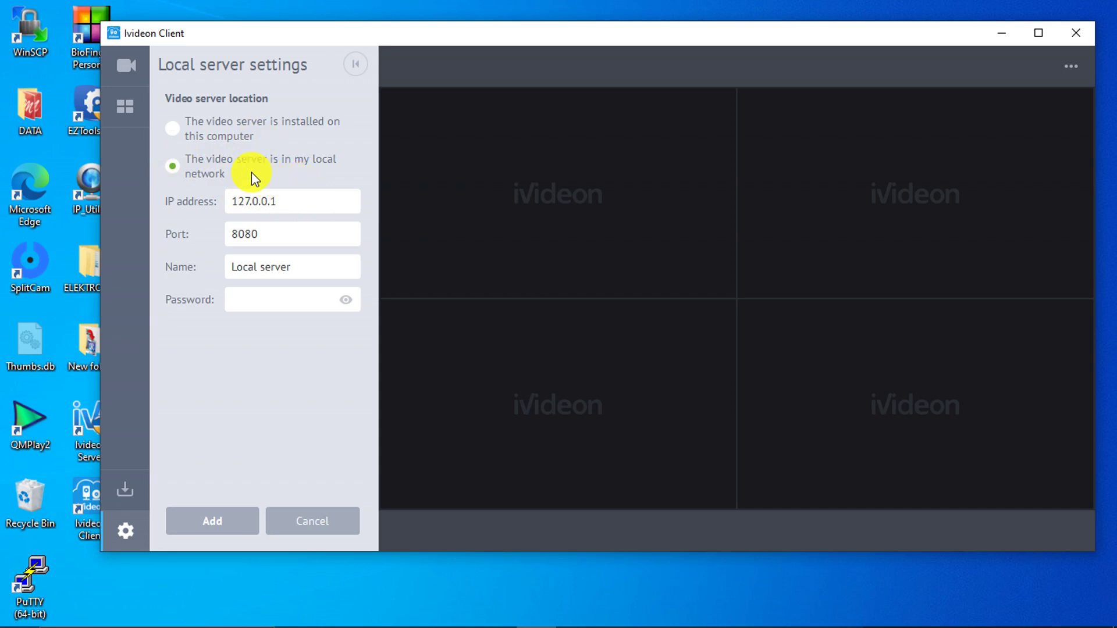
{"action": "left_click", "coordinate": [173, 131]}
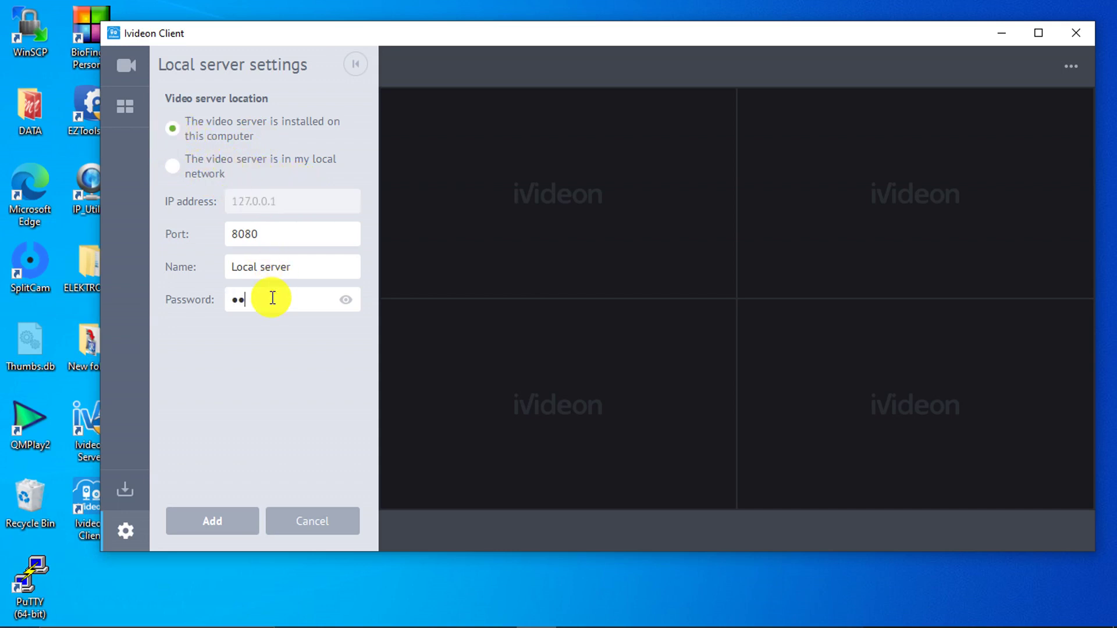
{"action": "left_click", "coordinate": [232, 525]}
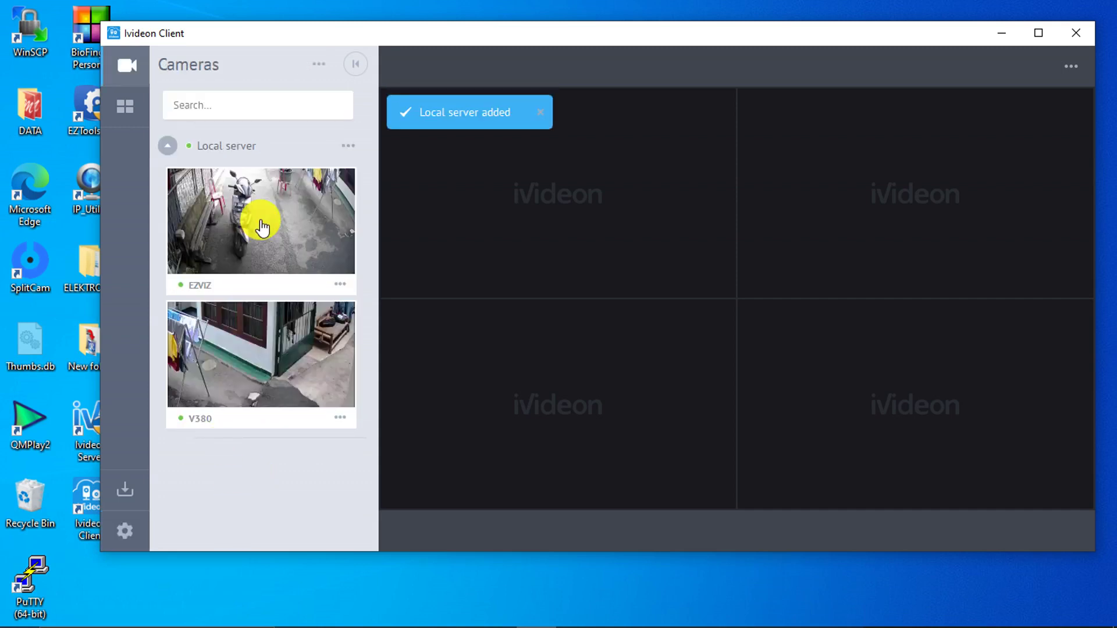
Place the EZVIZ and V380 cameras in the two upper cells of the grid and name the layout "4 view"
{"action": "left_click_drag", "start_coordinate": [282, 238], "coordinate": [489, 181]}
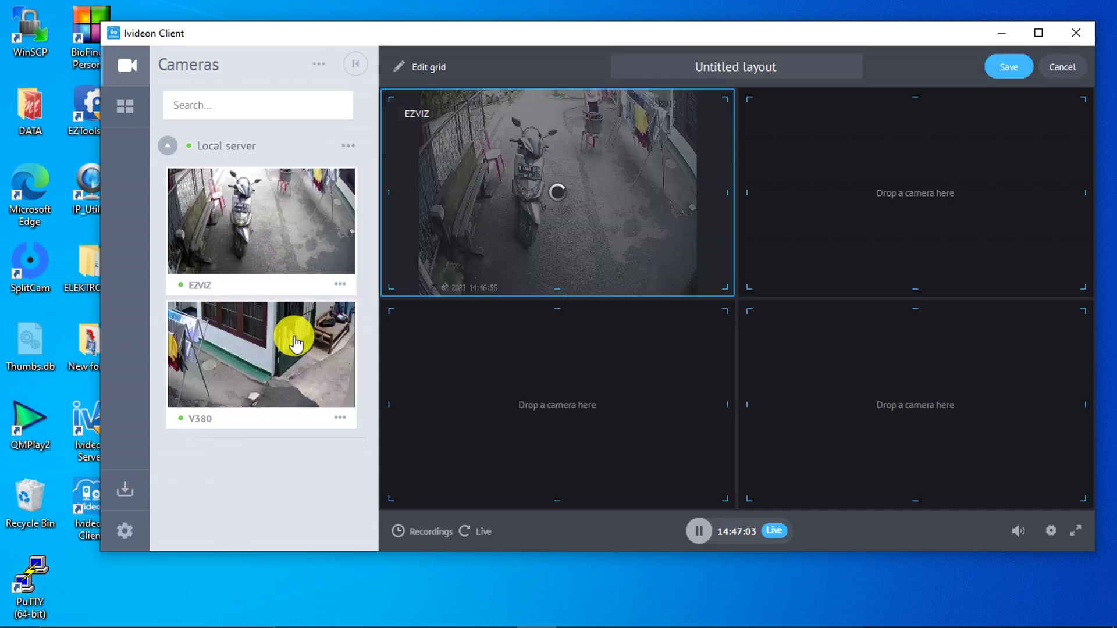
{"action": "left_click", "coordinate": [849, 170]}
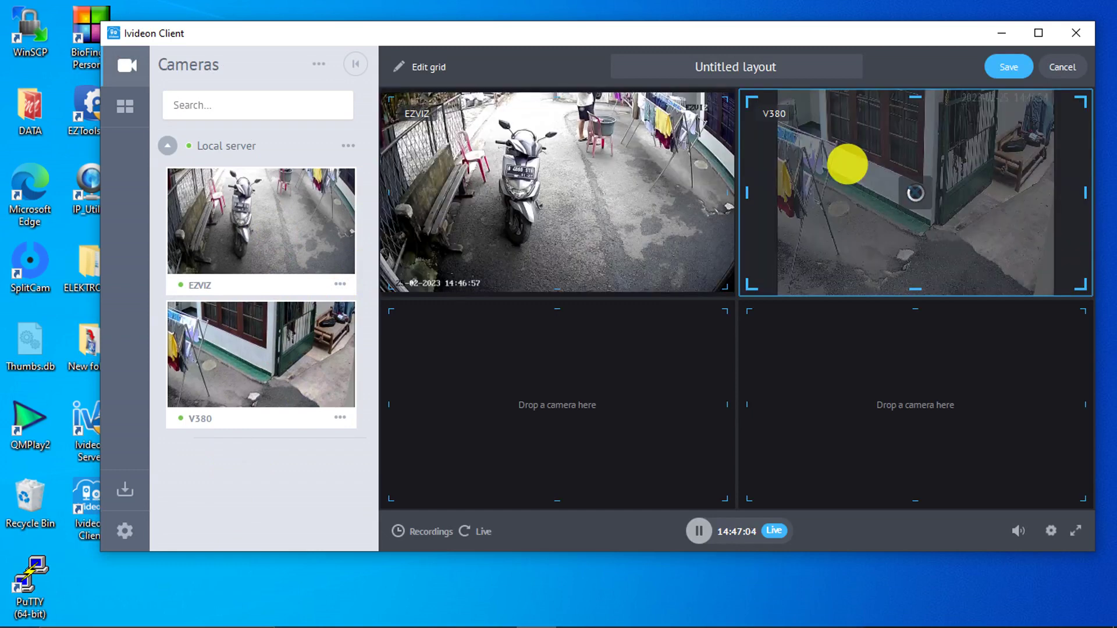
{"action": "left_click_drag", "start_coordinate": [803, 60], "coordinate": [679, 58]}
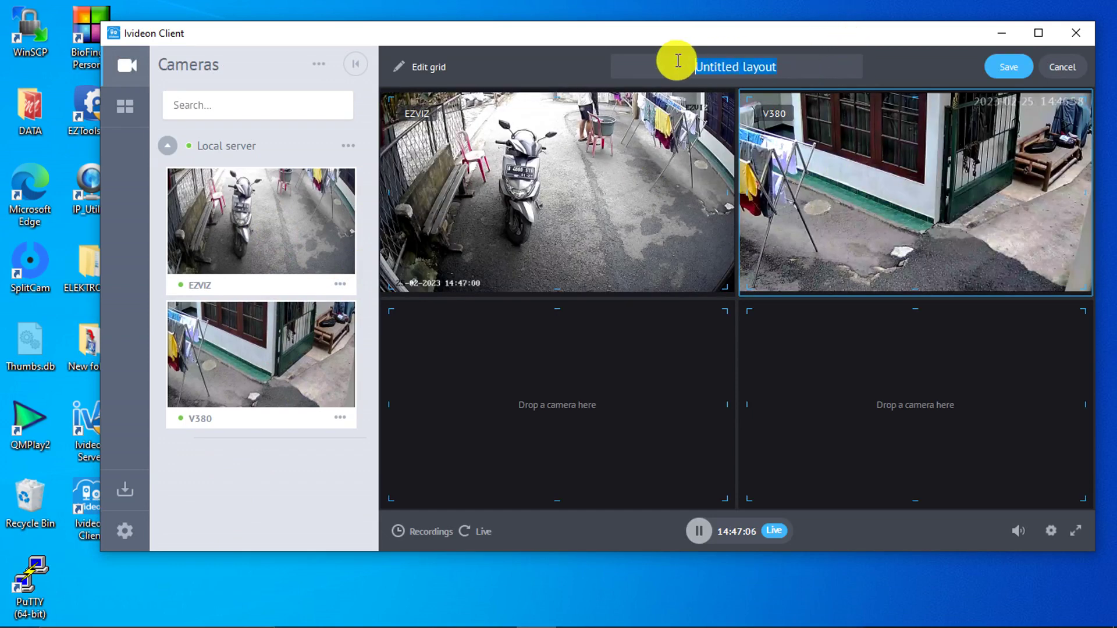
{"action": "type", "text": "4 view"}
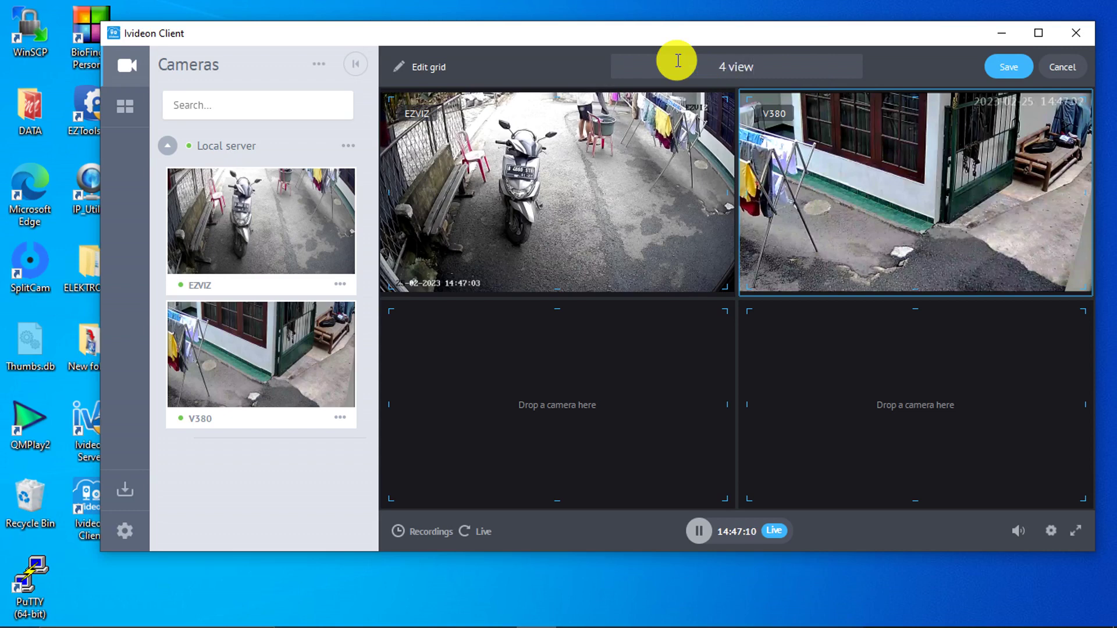
Try the 3 x 3 preset grid and a custom 4 x 4 grid on the 4 view layout
{"action": "left_click", "coordinate": [428, 68]}
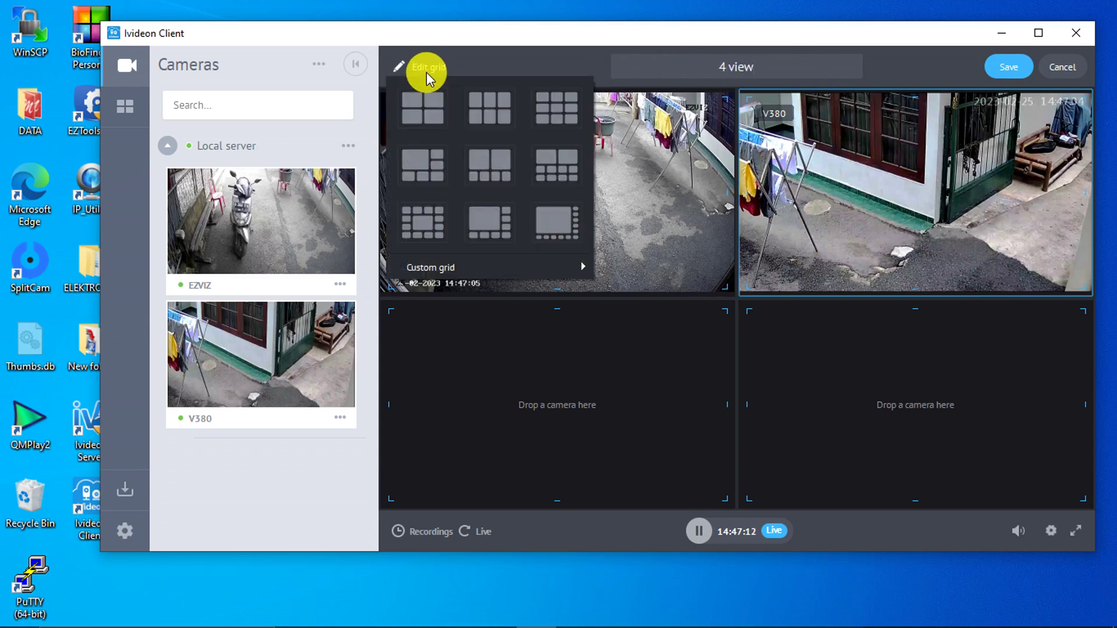
{"action": "left_click", "coordinate": [543, 110]}
{"action": "left_click", "coordinate": [434, 68]}
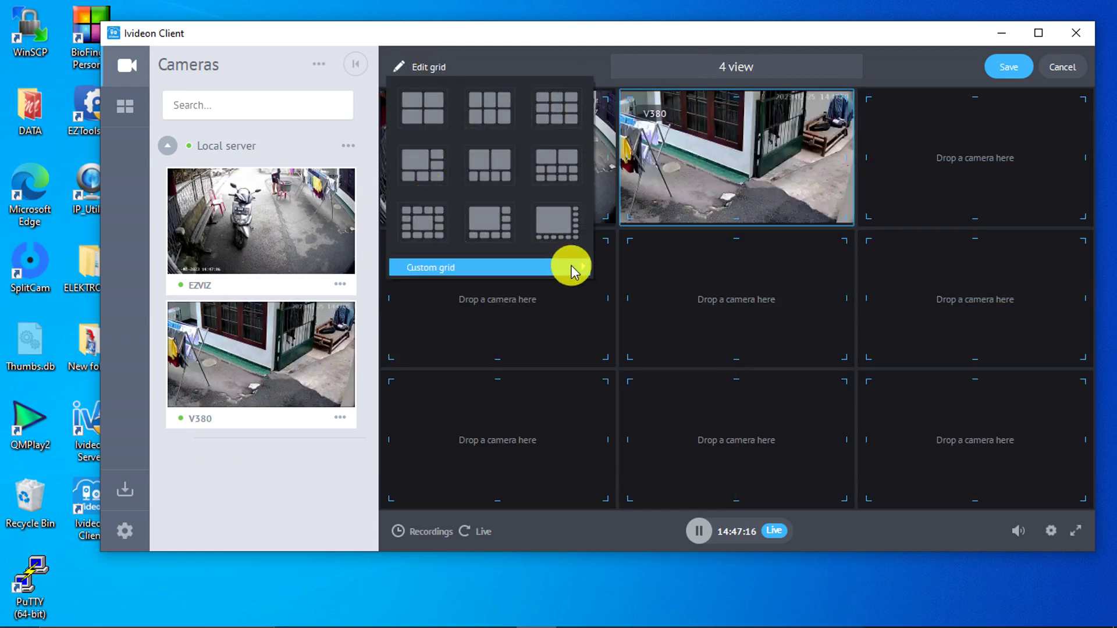
{"action": "mouse_move", "coordinate": [581, 266]}
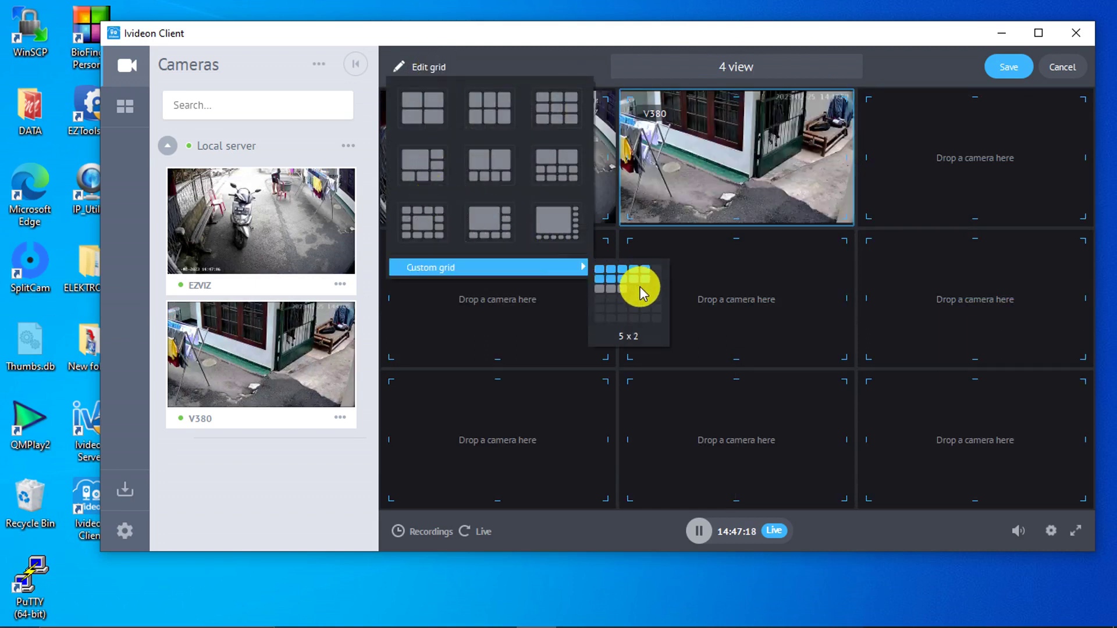
{"action": "left_click", "coordinate": [639, 310]}
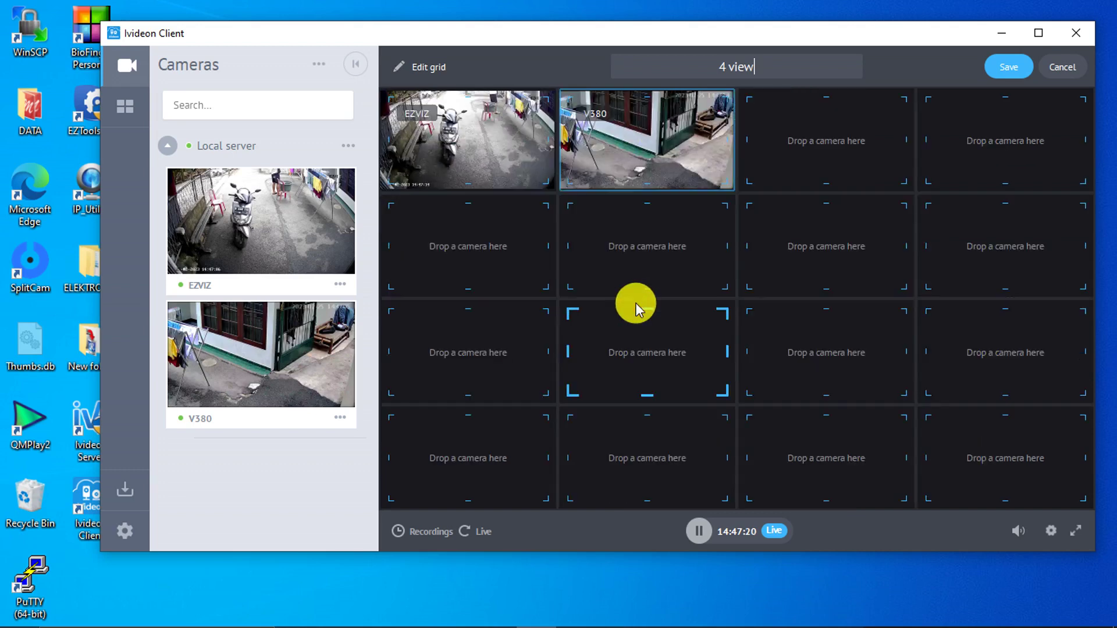
Set the 4 view layout to the 2 x 2 grid, save it, and show the saved layouts list
{"action": "left_click", "coordinate": [431, 67]}
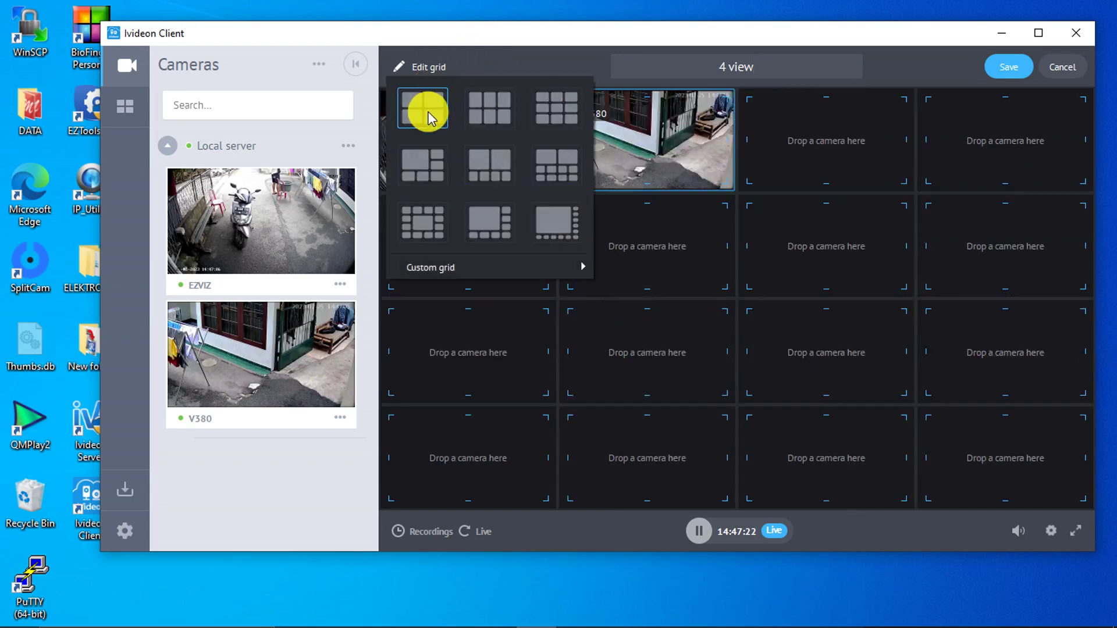
{"action": "left_click", "coordinate": [428, 115]}
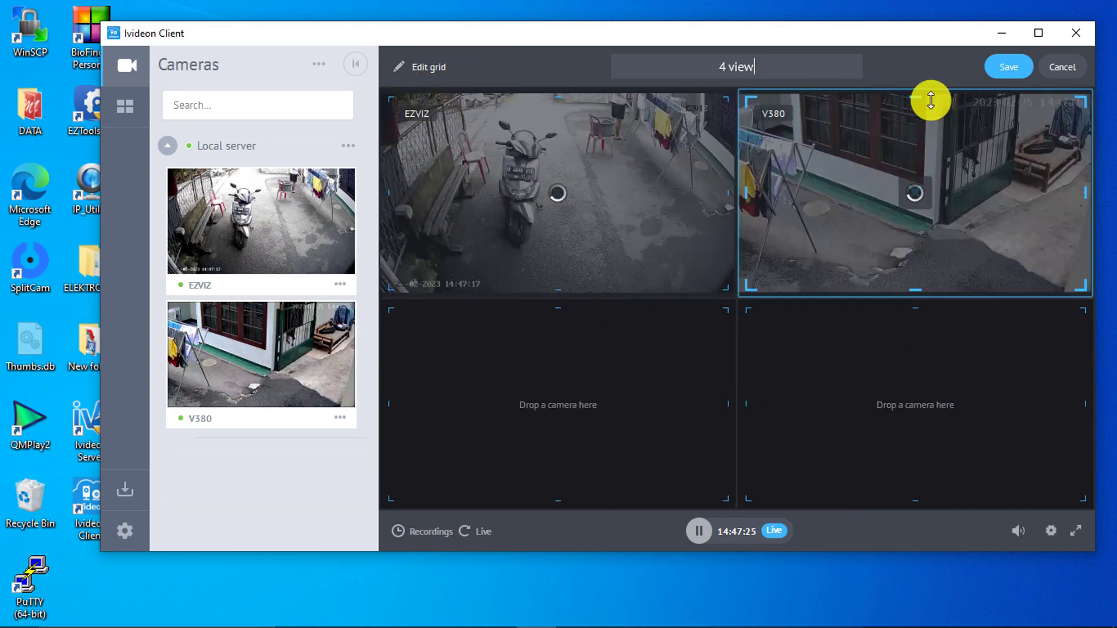
{"action": "left_click", "coordinate": [987, 67]}
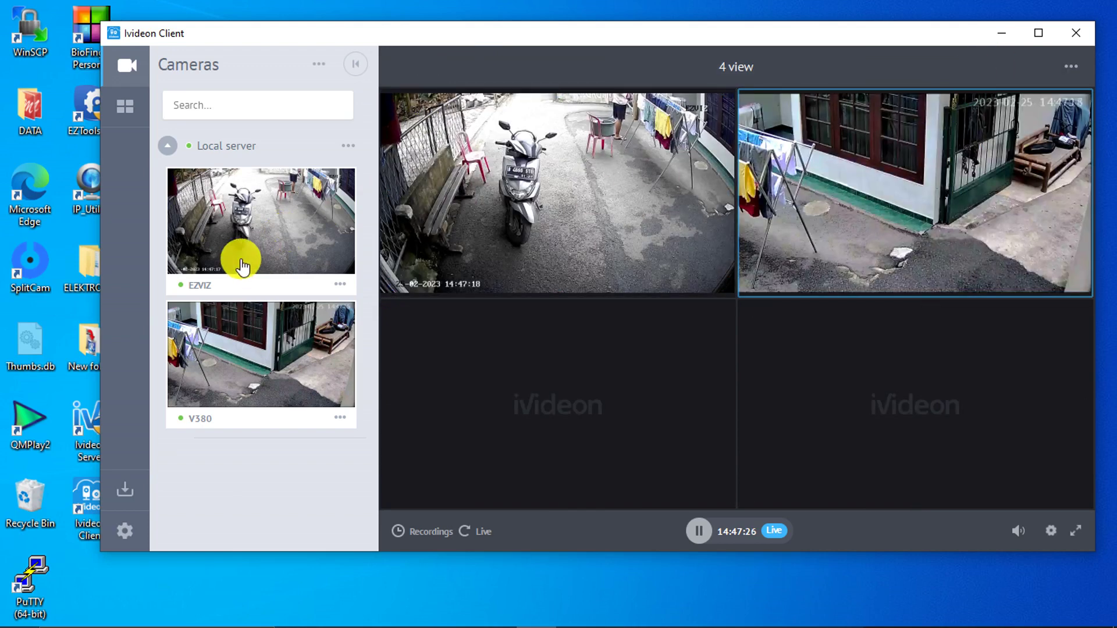
{"action": "left_click", "coordinate": [129, 109]}
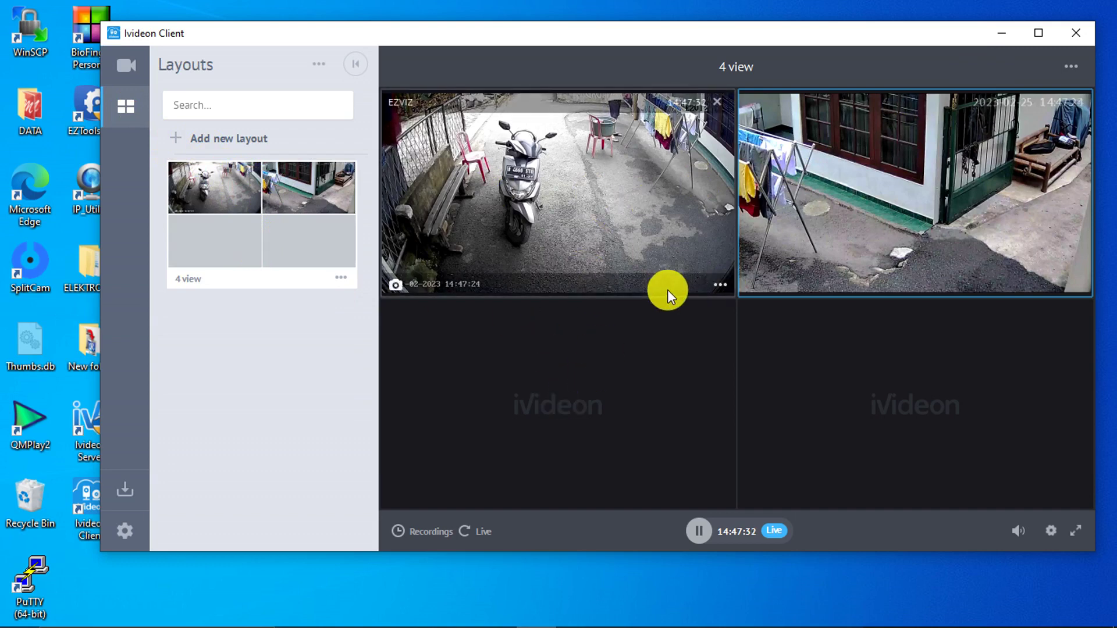
Enlarge the EZVIZ camera to a single view and return to the 2 x 2 grid
{"action": "left_click", "coordinate": [609, 218]}
{"action": "double_click", "coordinate": [609, 219]}
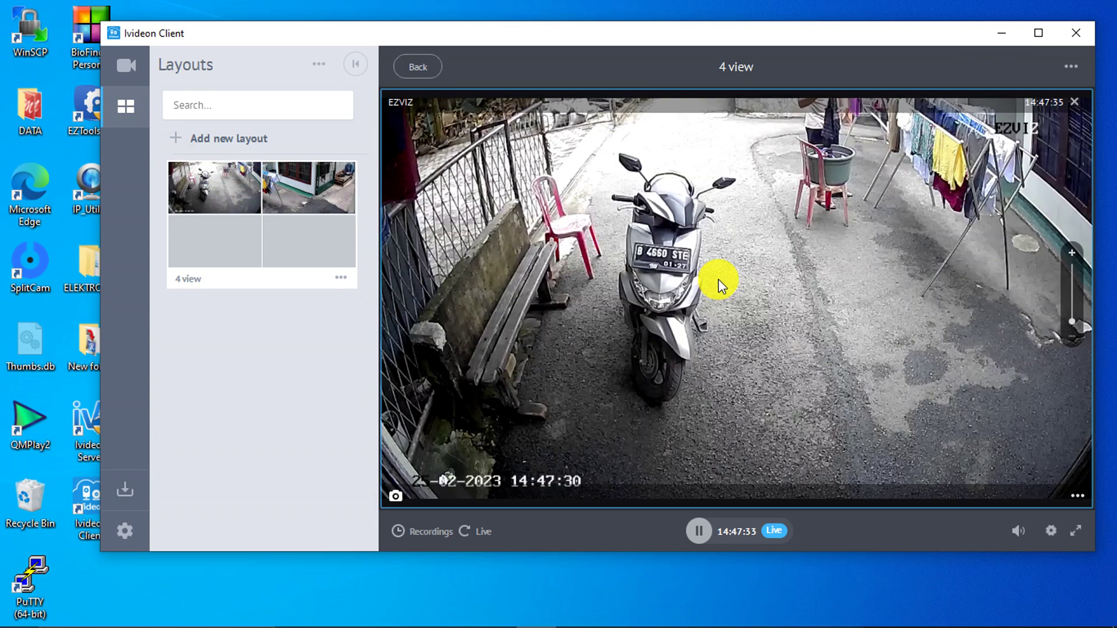
{"action": "double_click", "coordinate": [720, 284]}
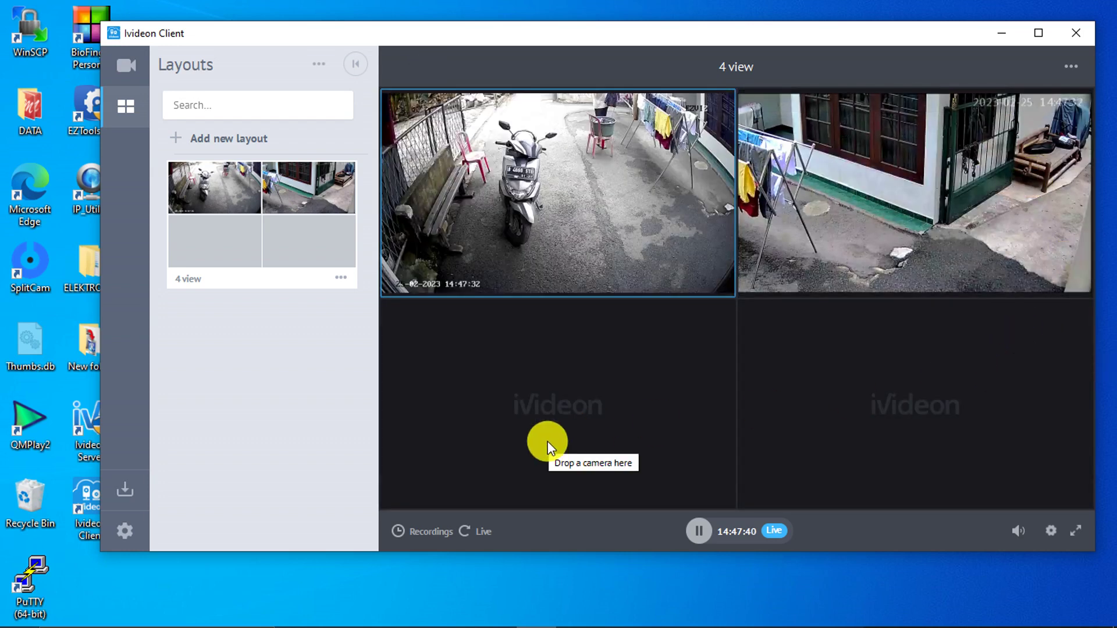
Show the 4 view layout in full screen, leave full screen, and maximize the client window
{"action": "left_click", "coordinate": [1077, 535]}
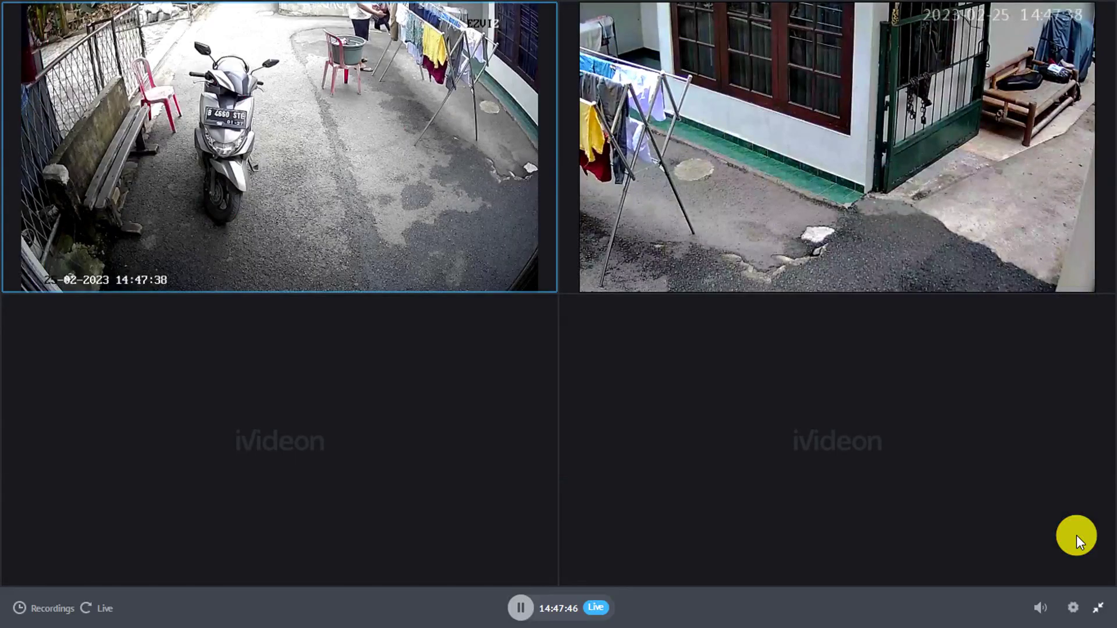
{"action": "key", "text": "Escape"}
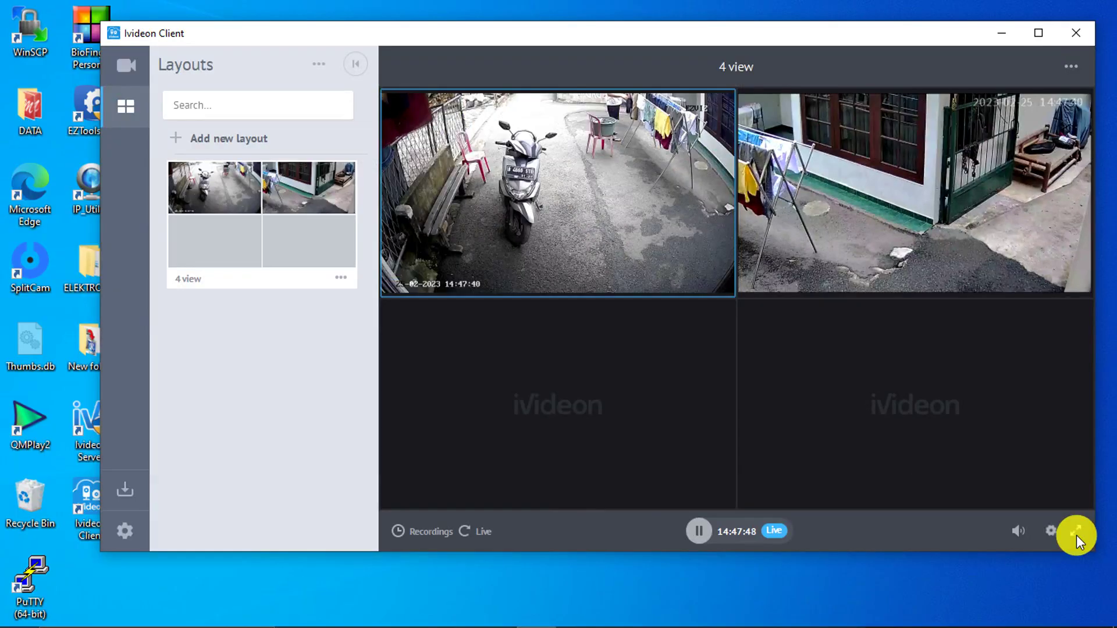
{"action": "left_click", "coordinate": [1038, 32]}
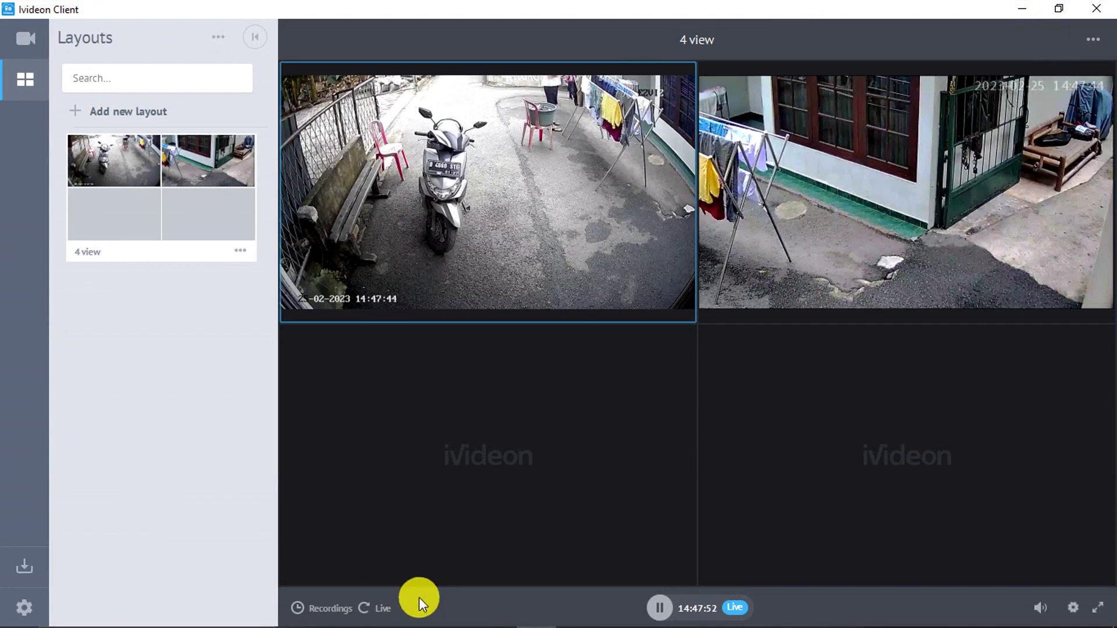
Show the Feb 25 recordings timeline and examine the hours around the current time for recorded footage
{"action": "left_click", "coordinate": [333, 609]}
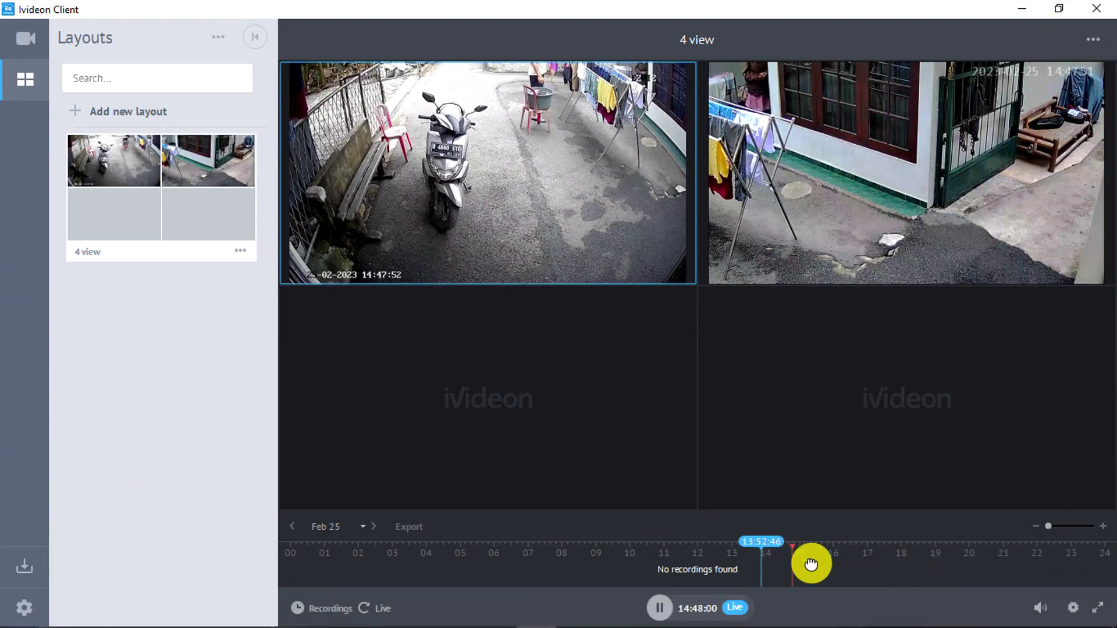
{"action": "left_click", "coordinate": [1103, 529]}
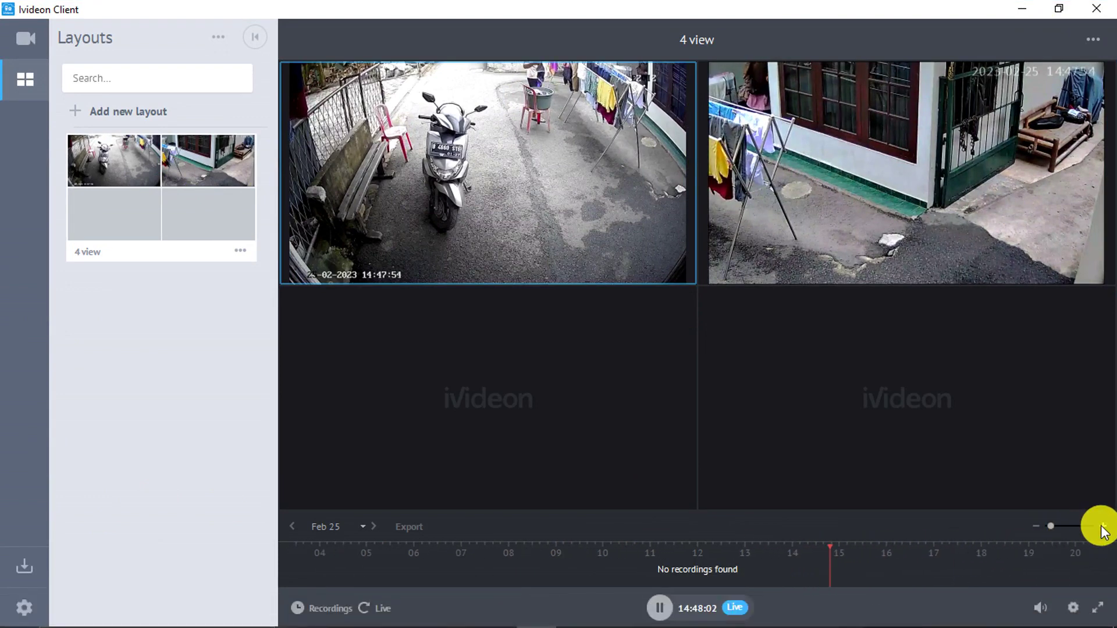
{"action": "left_click", "coordinate": [1103, 529]}
{"action": "left_click_drag", "start_coordinate": [1001, 564], "coordinate": [726, 556]}
{"action": "left_click_drag", "start_coordinate": [840, 554], "coordinate": [965, 551]}
{"action": "mouse_move", "coordinate": [848, 564]}
{"action": "left_mouse_down"}
{"action": "mouse_move", "coordinate": [994, 552]}
{"action": "mouse_move", "coordinate": [835, 553]}
{"action": "left_mouse_up"}
{"action": "left_click_drag", "start_coordinate": [983, 559], "coordinate": [888, 557]}
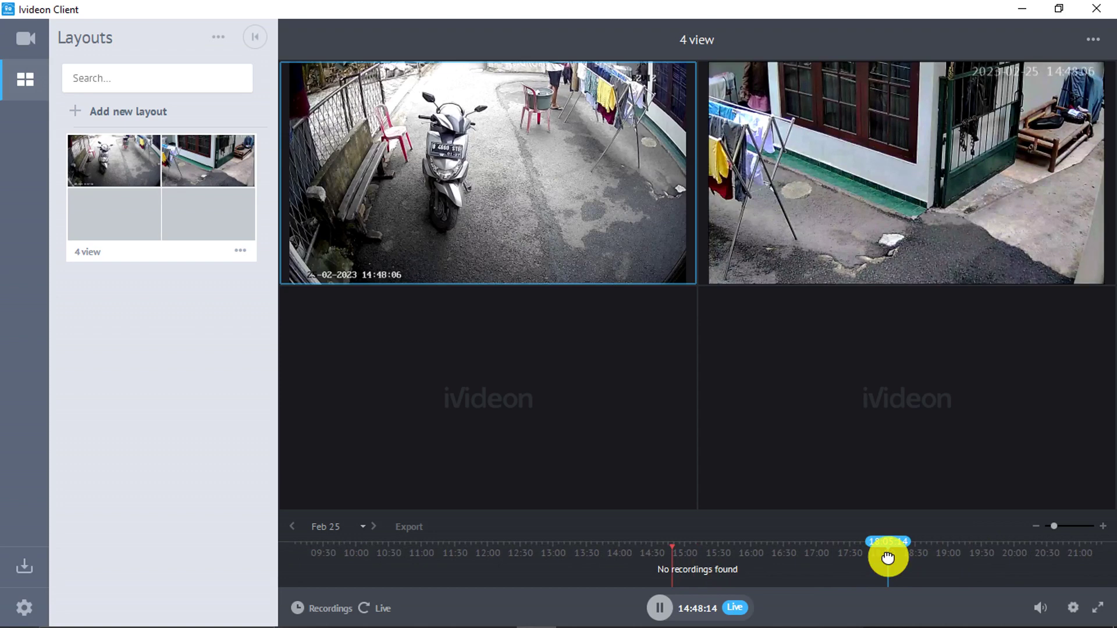
Switch to Ivideon Server and stop the running server
{"action": "left_click", "coordinate": [1022, 8]}
{"action": "mouse_move", "coordinate": [568, 617]}
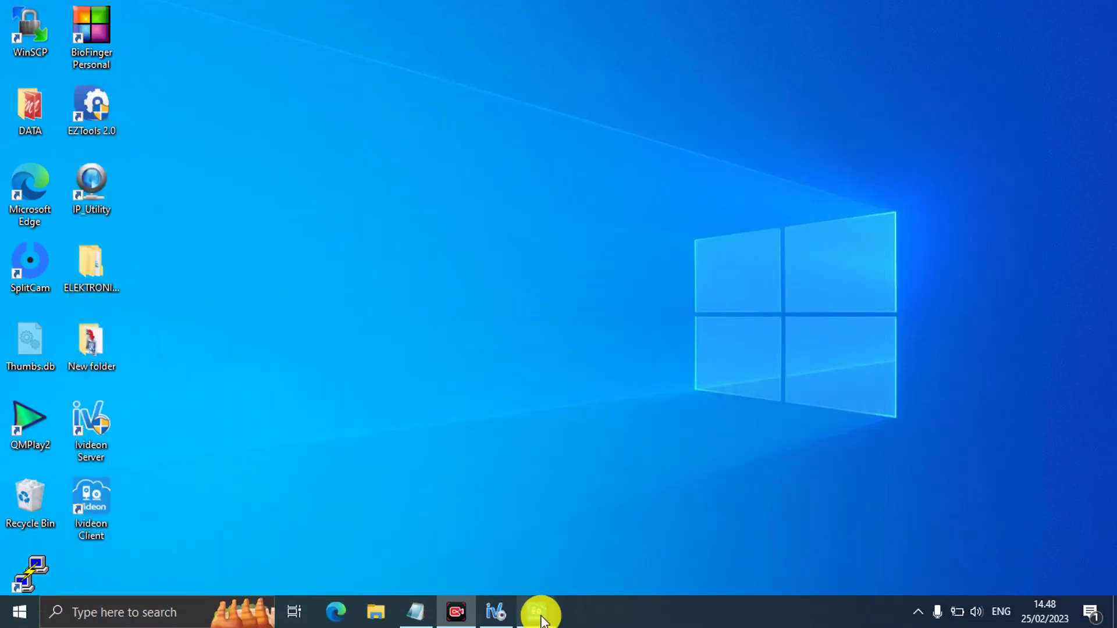
{"action": "left_click", "coordinate": [506, 615]}
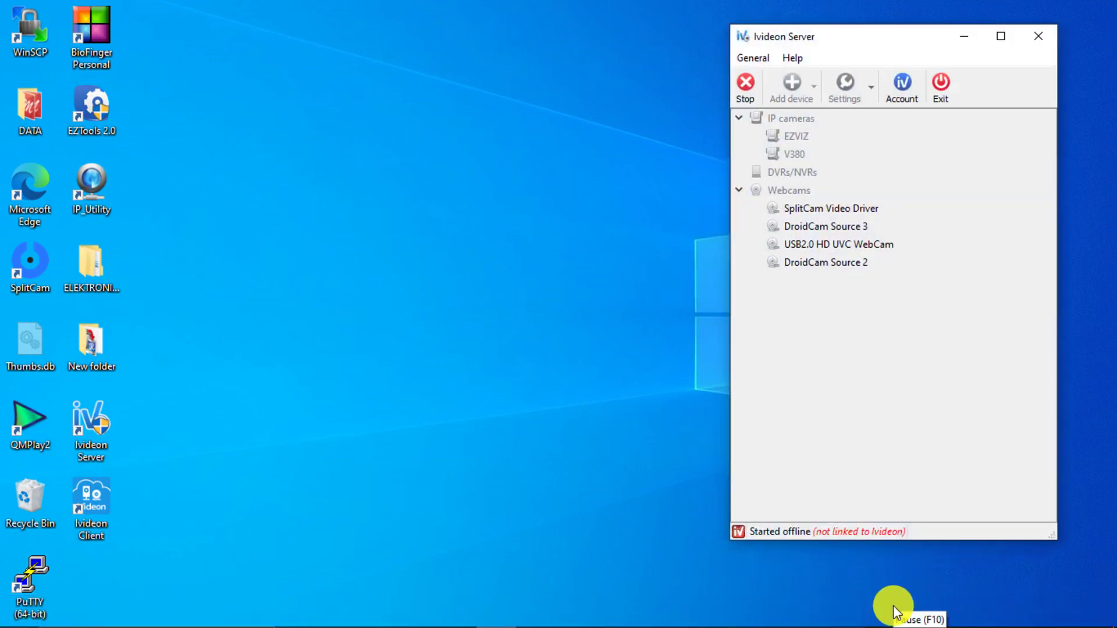
{"action": "left_click", "coordinate": [758, 90]}
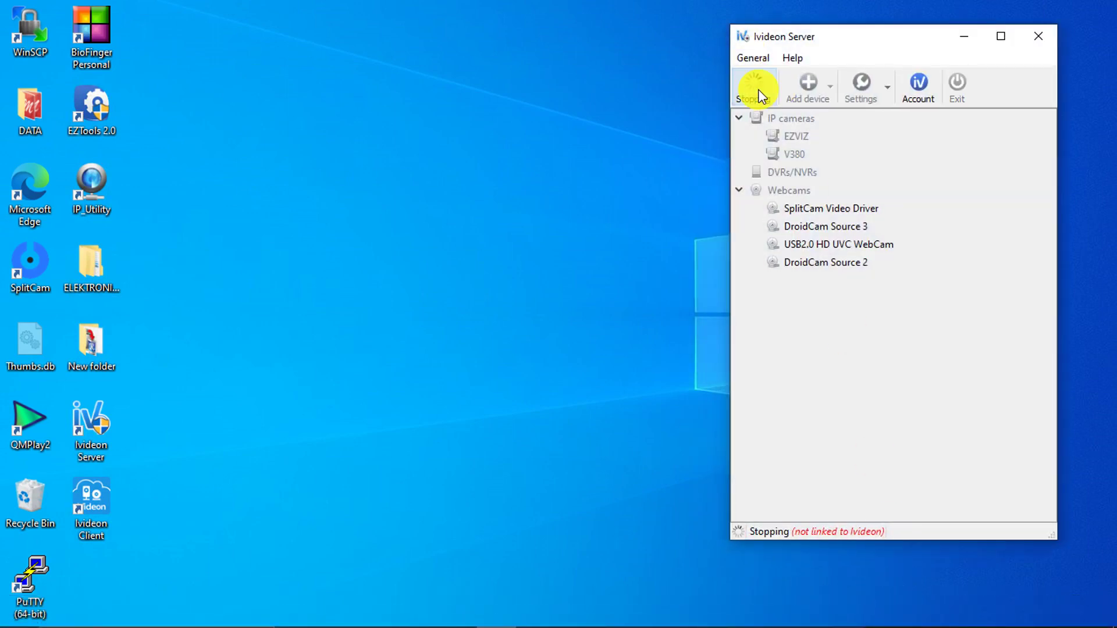
Review the EZVIZ camera's recording mode, schedule and general settings, and leave them without saving
{"action": "right_click", "coordinate": [795, 140]}
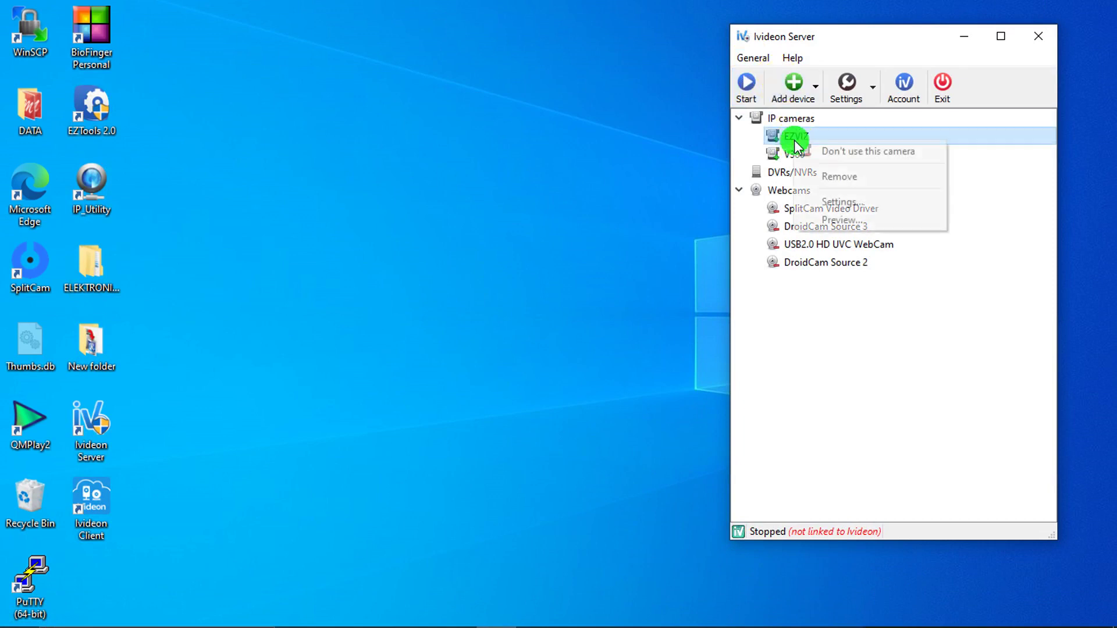
{"action": "left_click", "coordinate": [836, 196]}
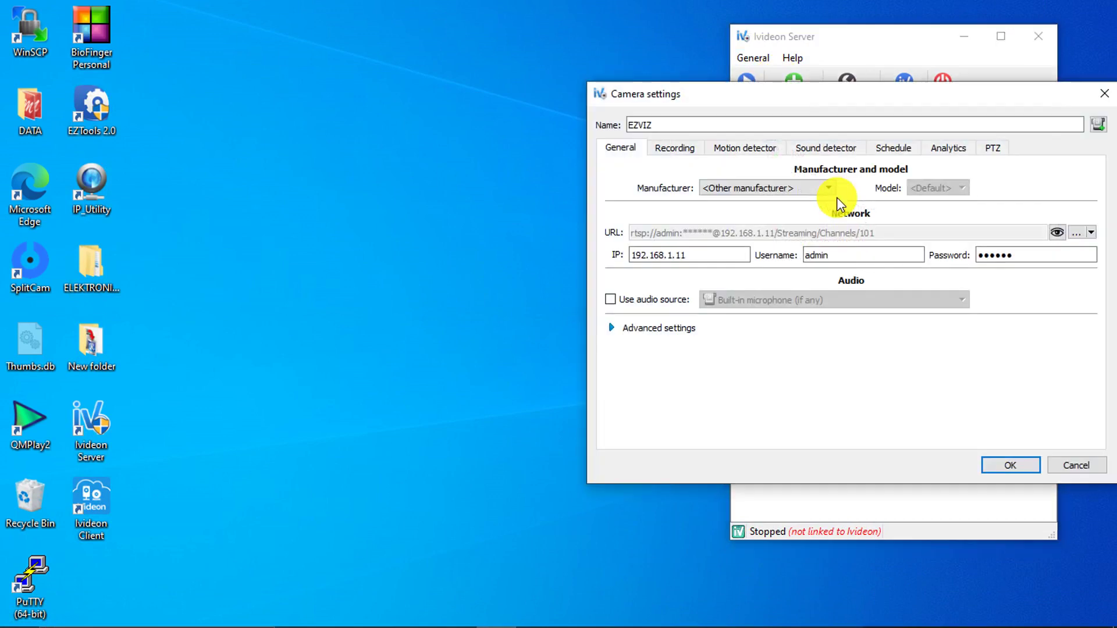
{"action": "left_click", "coordinate": [693, 151]}
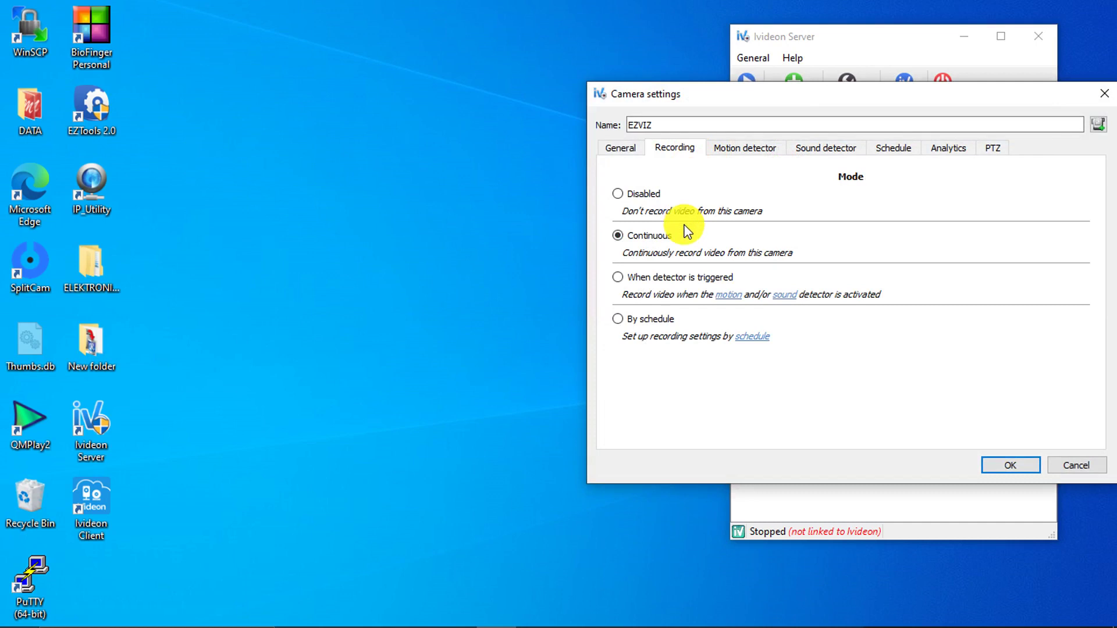
{"action": "left_click", "coordinate": [892, 148]}
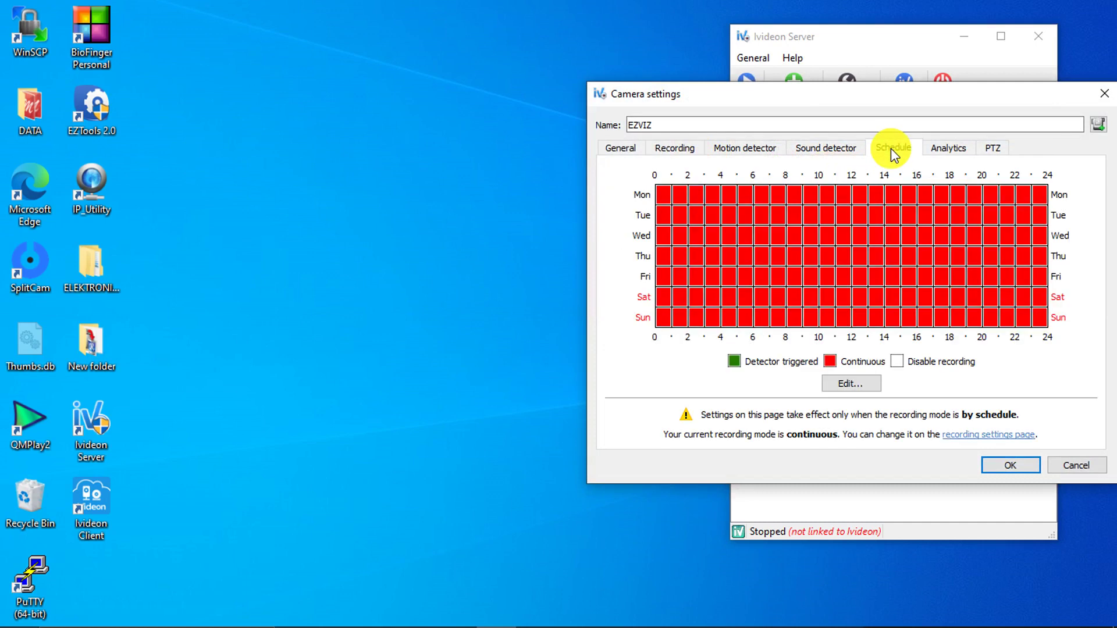
{"action": "left_click", "coordinate": [656, 145]}
{"action": "left_click", "coordinate": [623, 148]}
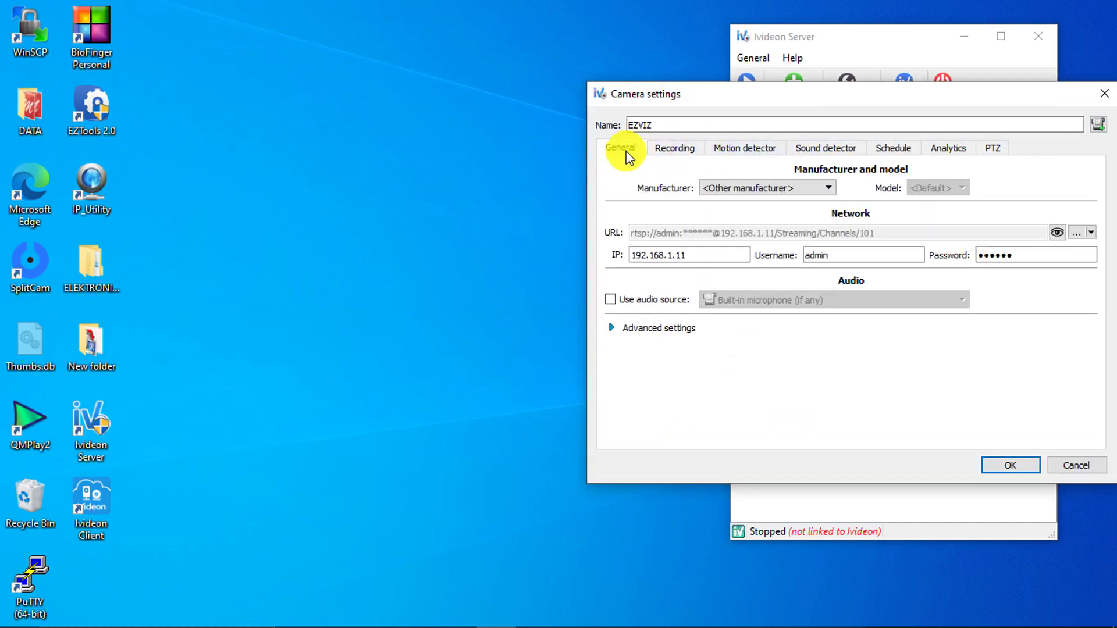
{"action": "left_click", "coordinate": [1081, 465]}
Check the server's archive path and storage space settings without saving changes
{"action": "left_click", "coordinate": [751, 55]}
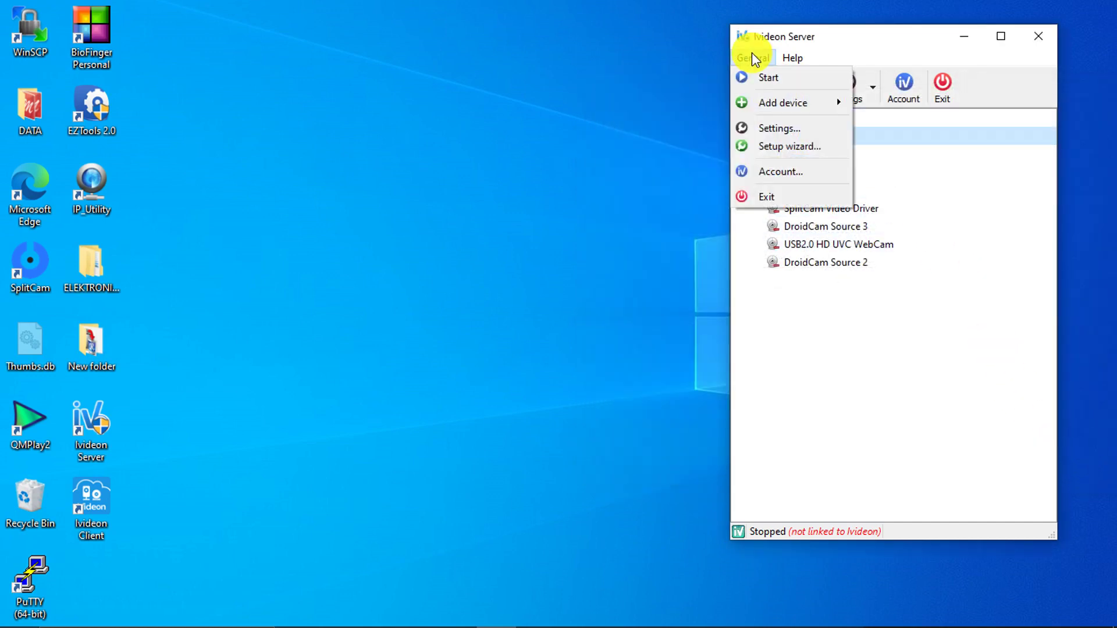
{"action": "left_click", "coordinate": [780, 134]}
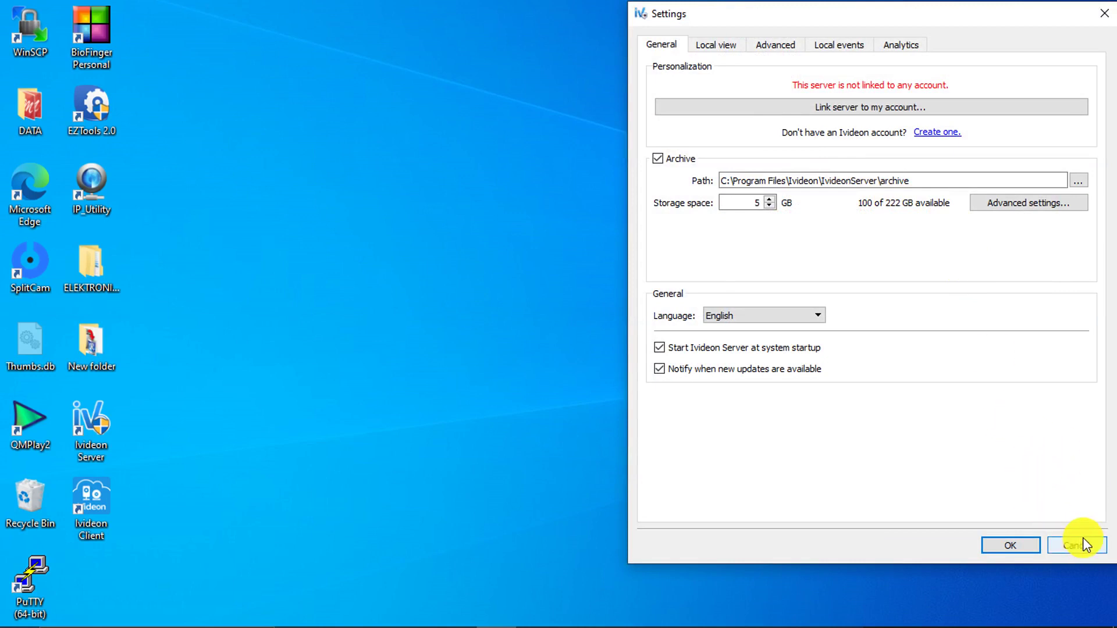
{"action": "left_click", "coordinate": [1064, 541]}
Start the server again, minimize it, and switch back to Ivideon Client
{"action": "left_click", "coordinate": [750, 88]}
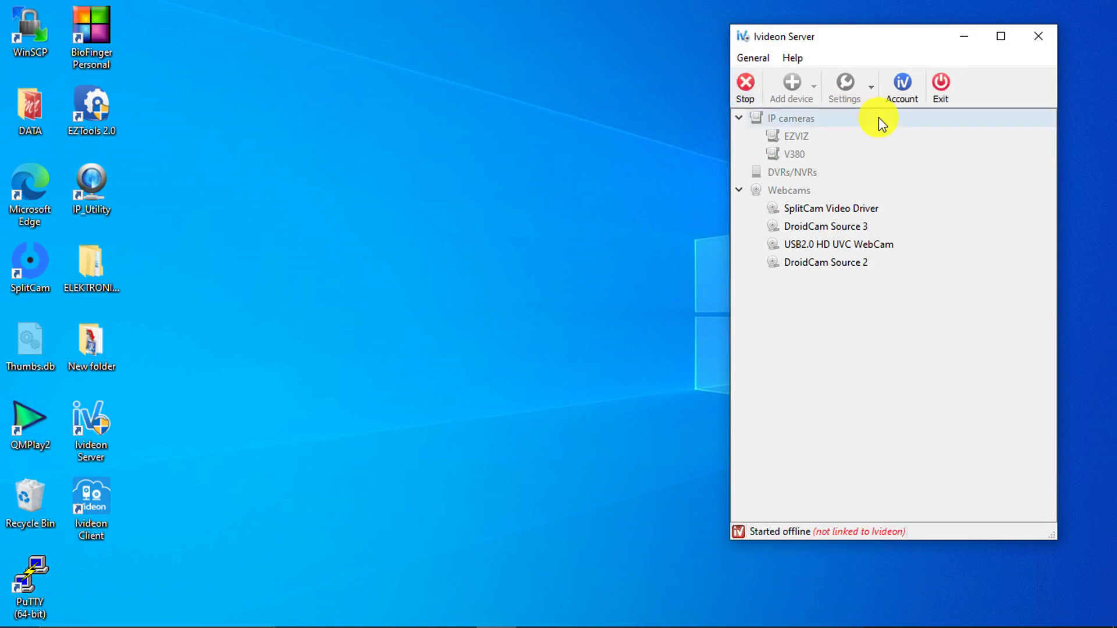
{"action": "left_click", "coordinate": [968, 40]}
{"action": "mouse_move", "coordinate": [449, 618]}
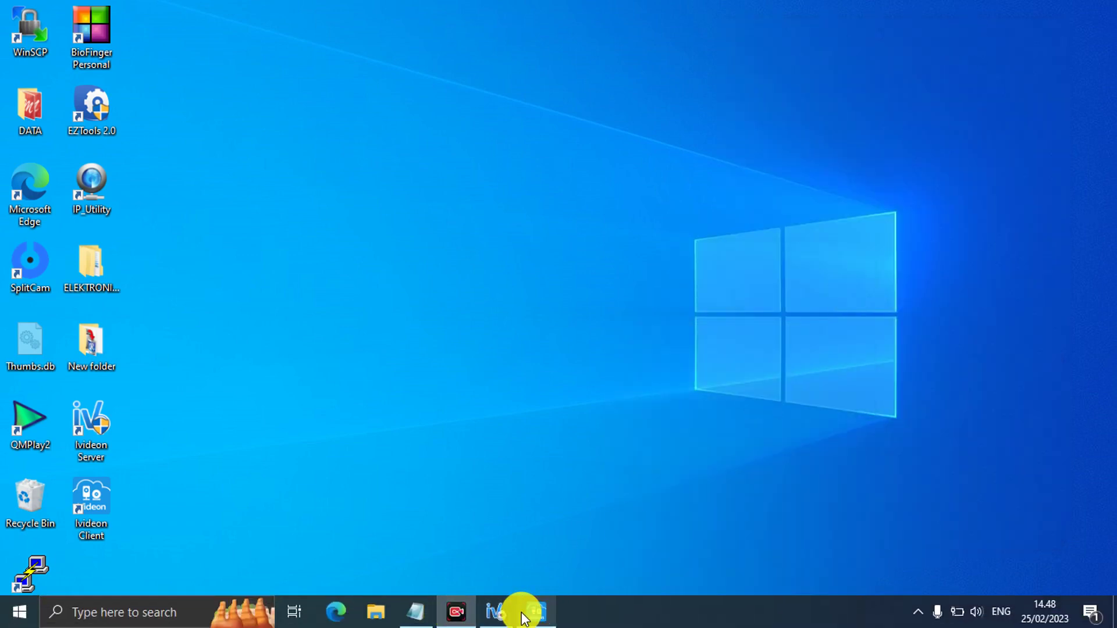
{"action": "left_click", "coordinate": [505, 612]}
{"action": "left_click", "coordinate": [532, 614]}
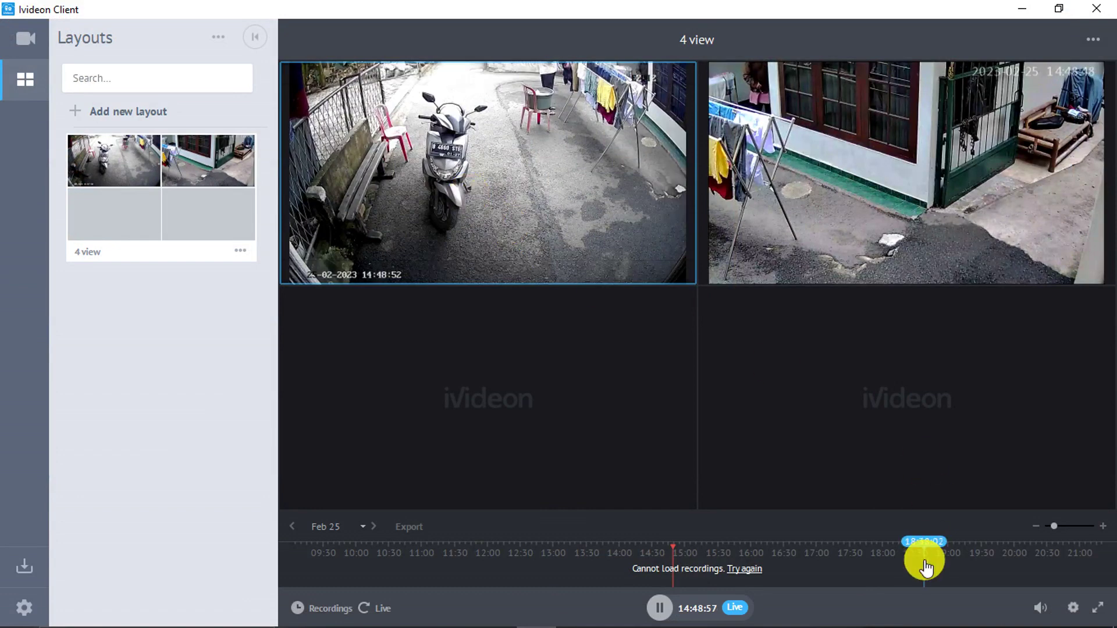
Return the layout to live view and retry loading the Feb 25 recordings
{"action": "left_click", "coordinate": [384, 609]}
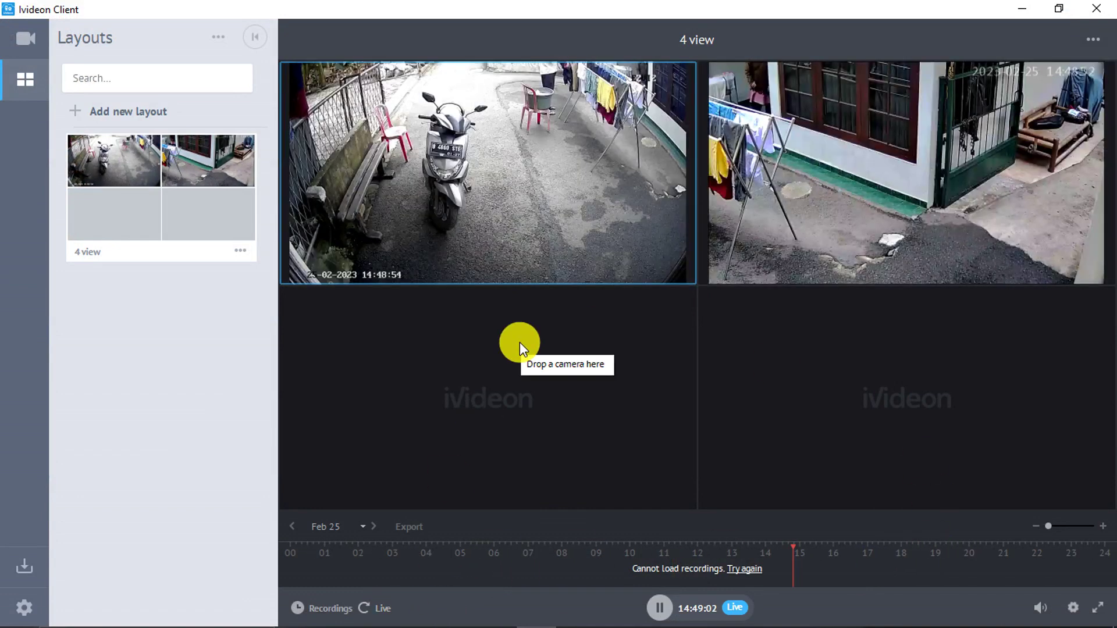
{"action": "left_click", "coordinate": [369, 608]}
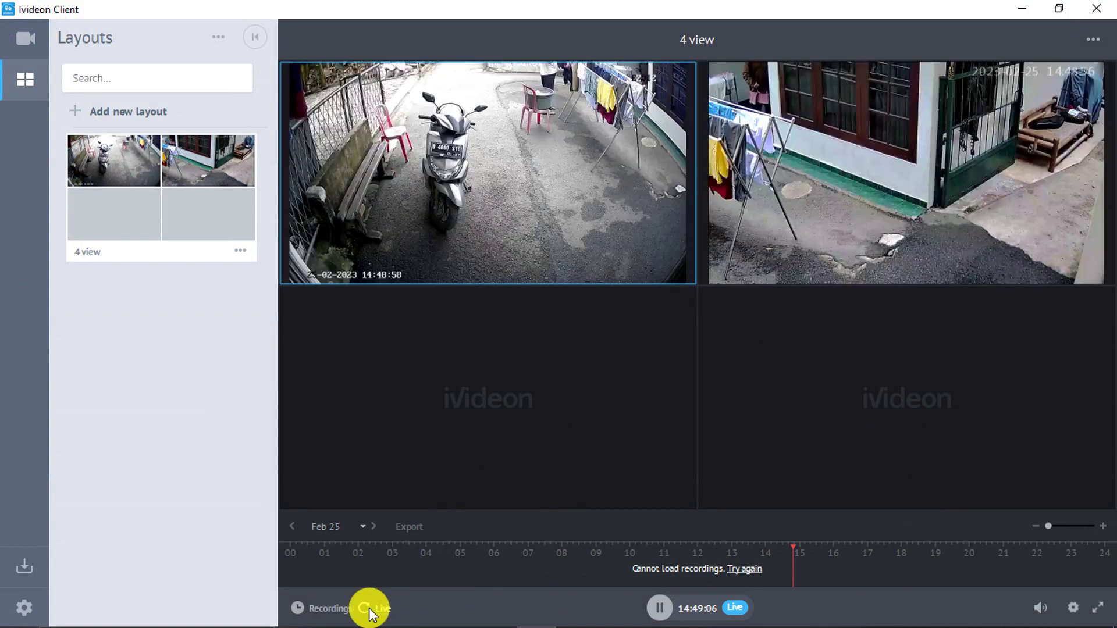
{"action": "left_click", "coordinate": [748, 570]}
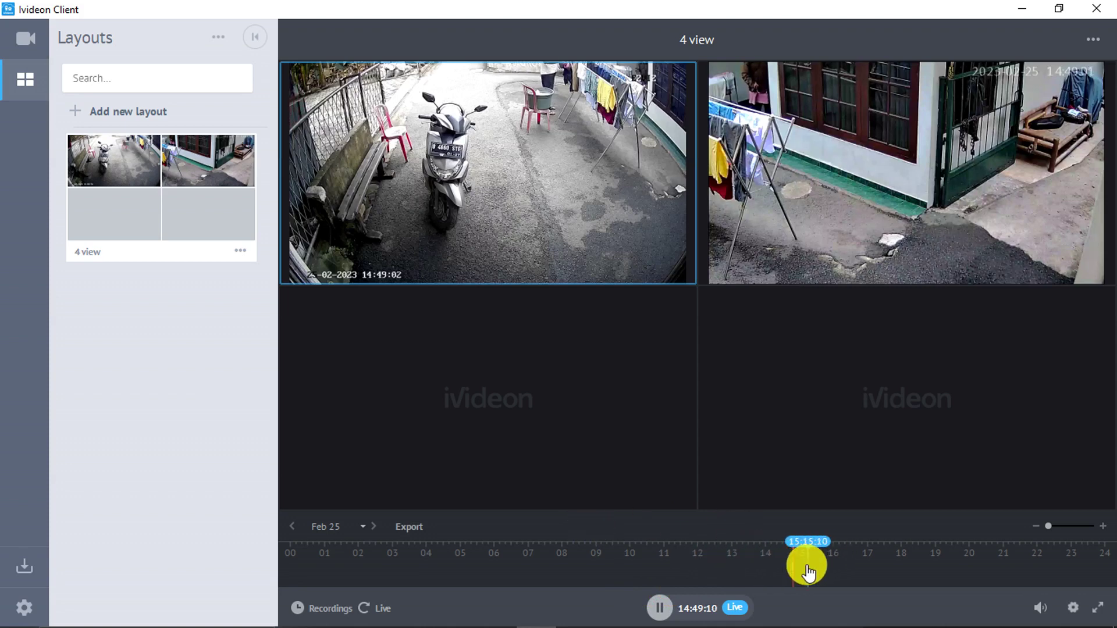
Locate the recorded segment shortly before 15:00 on the Feb 25 timeline and play it back in the layout
{"action": "left_click", "coordinate": [1103, 529]}
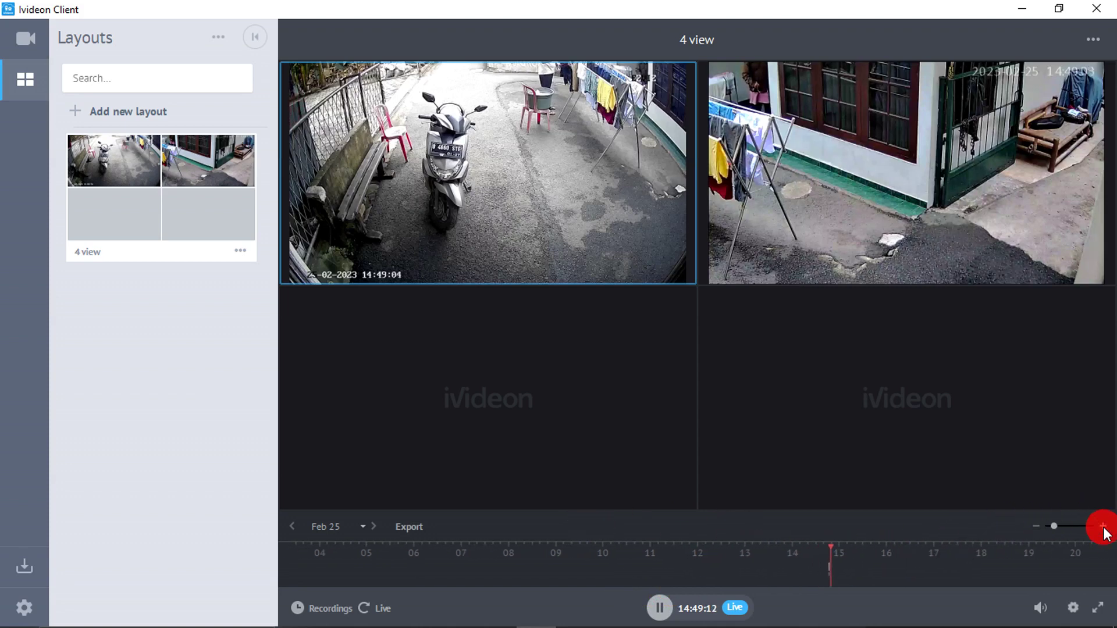
{"action": "left_click_drag", "start_coordinate": [924, 563], "coordinate": [586, 579]}
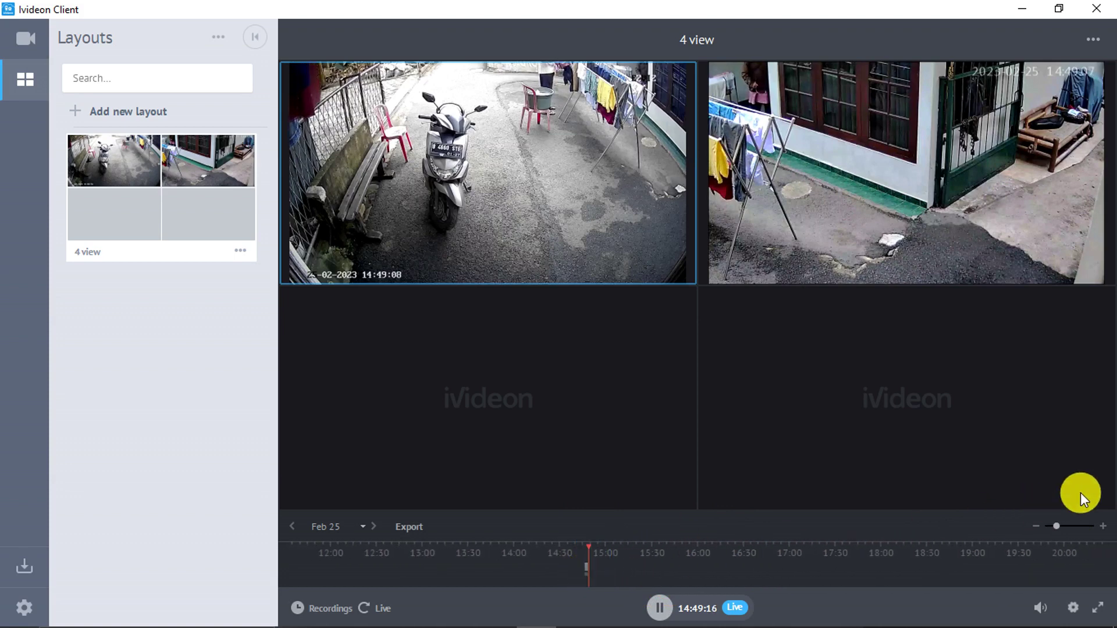
{"action": "left_click", "coordinate": [1101, 527]}
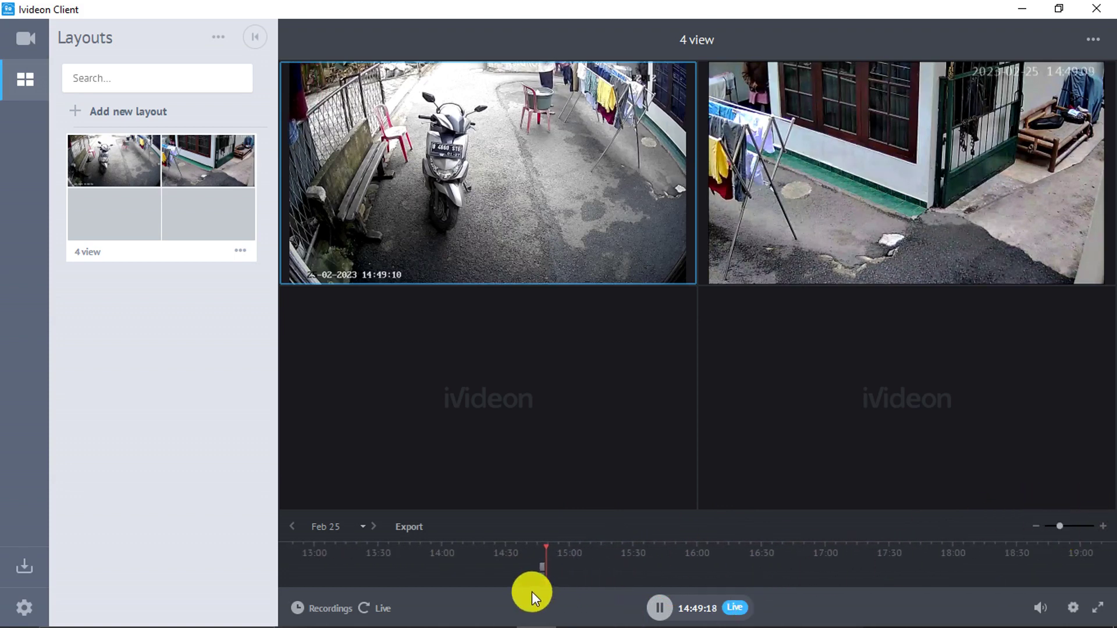
{"action": "left_click", "coordinate": [543, 573]}
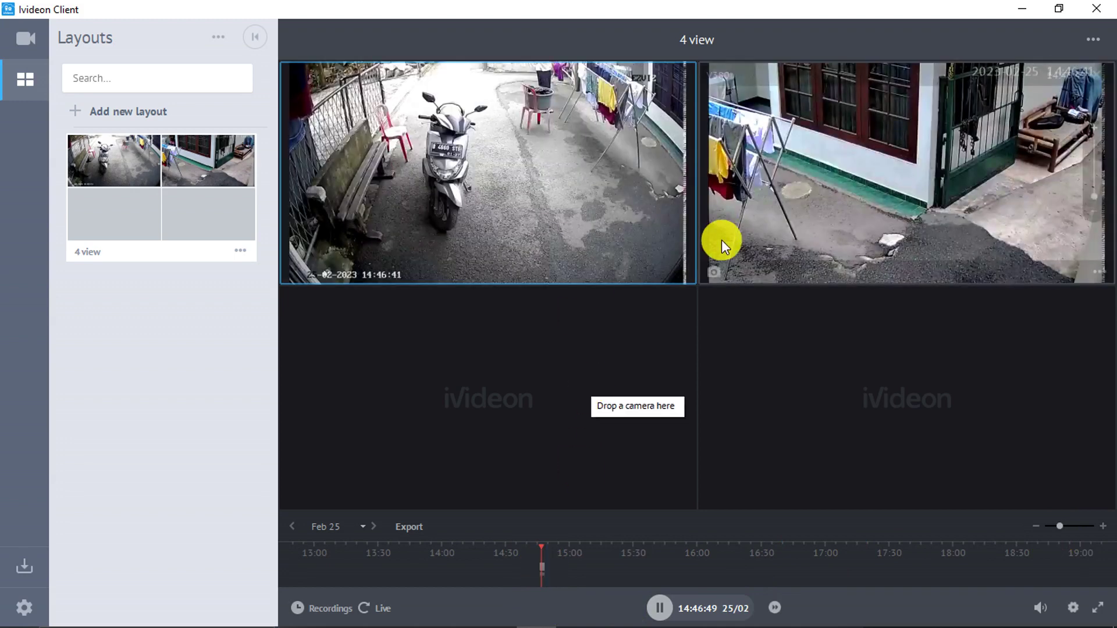
Enlarge the EZVIZ playback, try selecting an export fragment ending at about 14:48:03, and return to the grid
{"action": "double_click", "coordinate": [563, 169]}
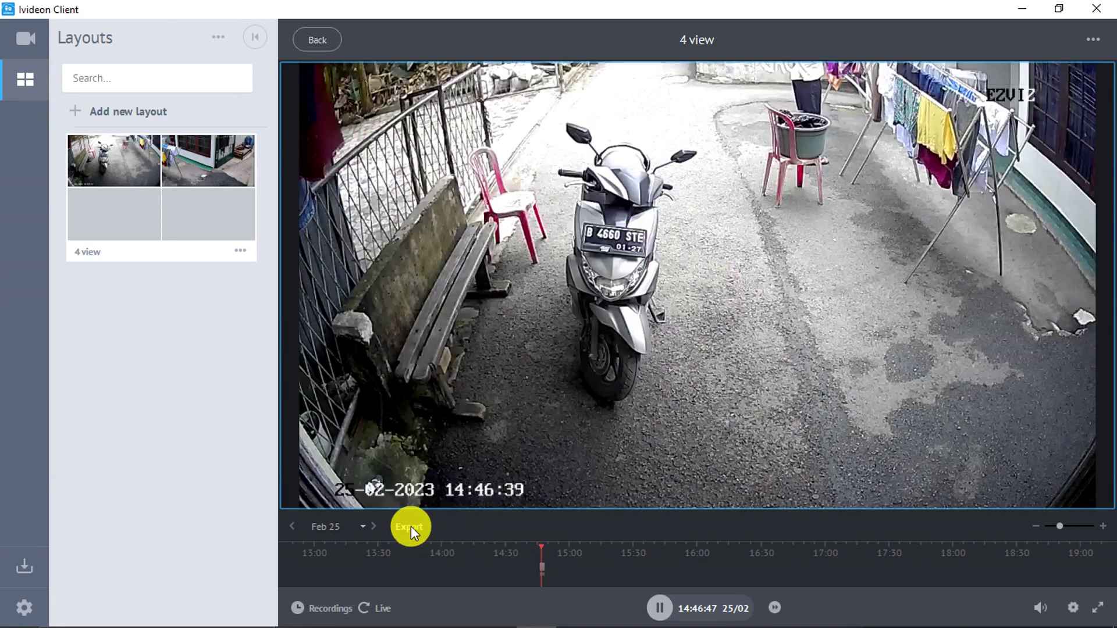
{"action": "left_click", "coordinate": [411, 526]}
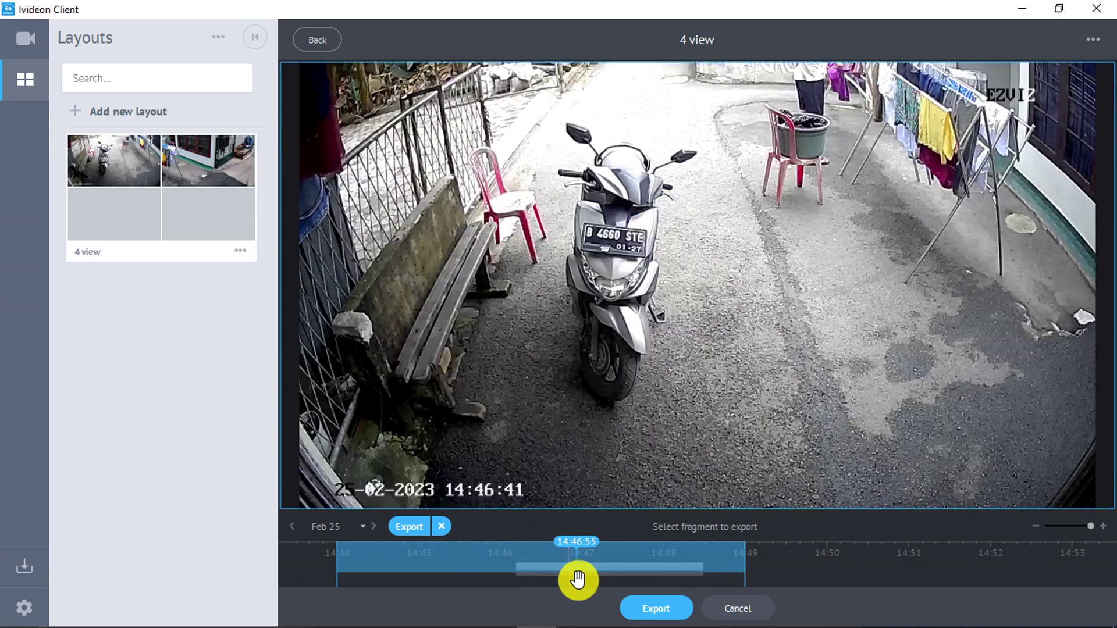
{"action": "left_click_drag", "start_coordinate": [375, 567], "coordinate": [568, 569]}
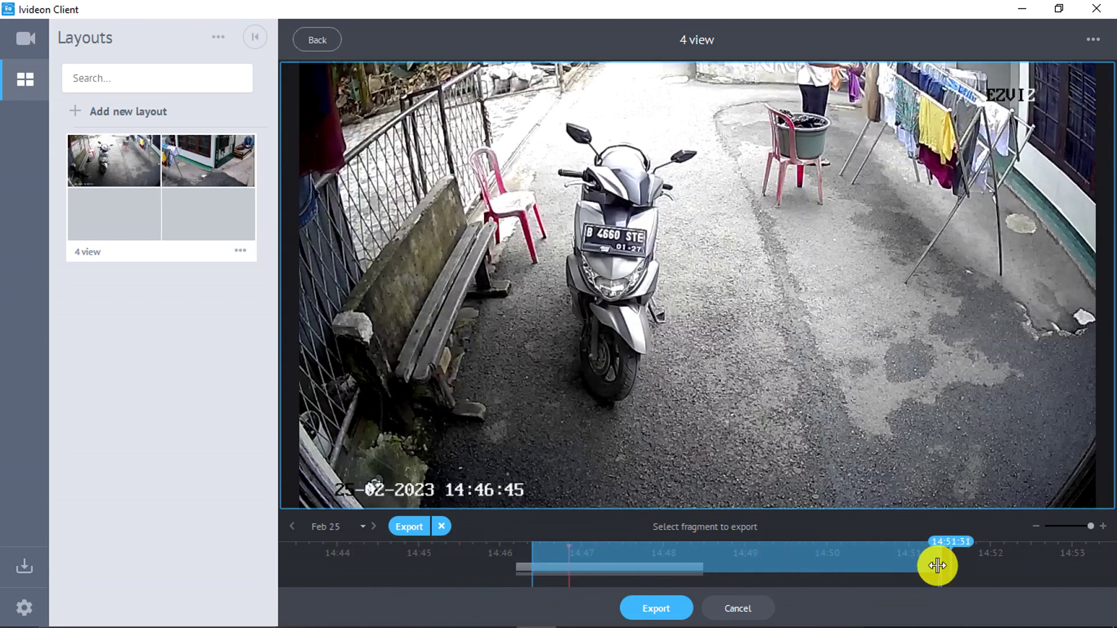
{"action": "left_click_drag", "start_coordinate": [940, 561], "coordinate": [673, 571]}
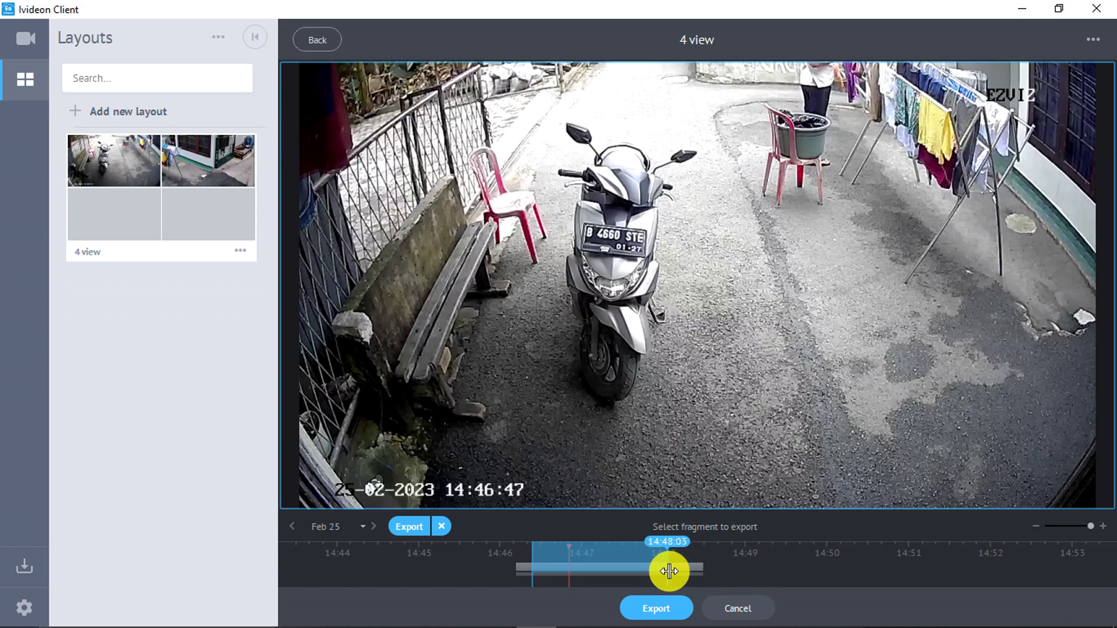
{"action": "left_click_drag", "start_coordinate": [533, 575], "coordinate": [535, 571]}
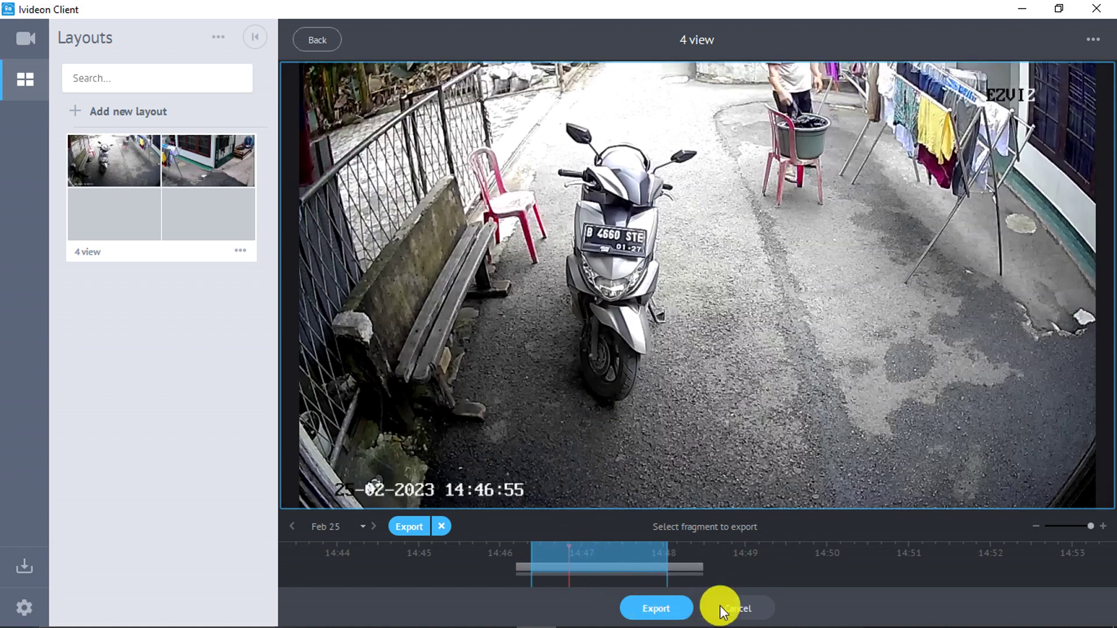
{"action": "left_click", "coordinate": [747, 611]}
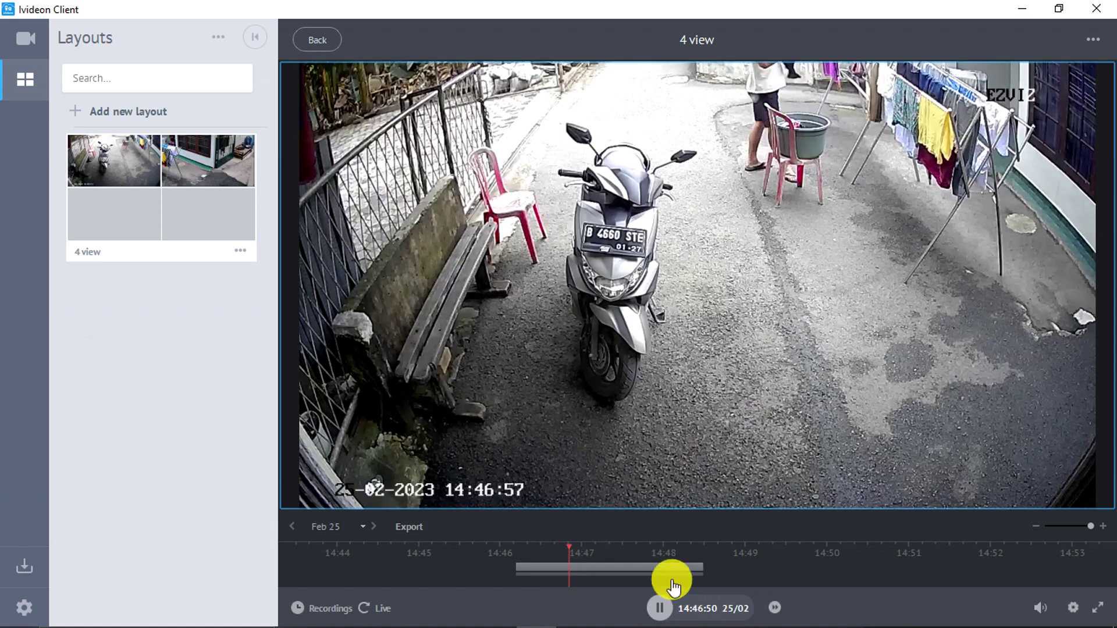
{"action": "double_click", "coordinate": [705, 327]}
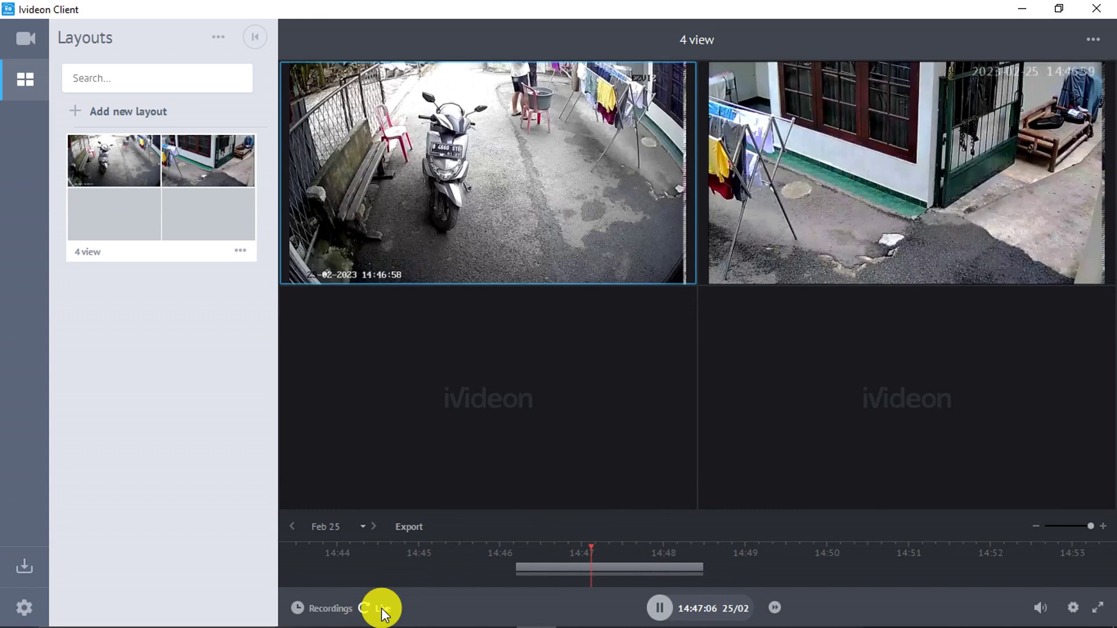
Return the 4 view layout from playback to the live feed and hide the recordings timeline
{"action": "left_click", "coordinate": [381, 609]}
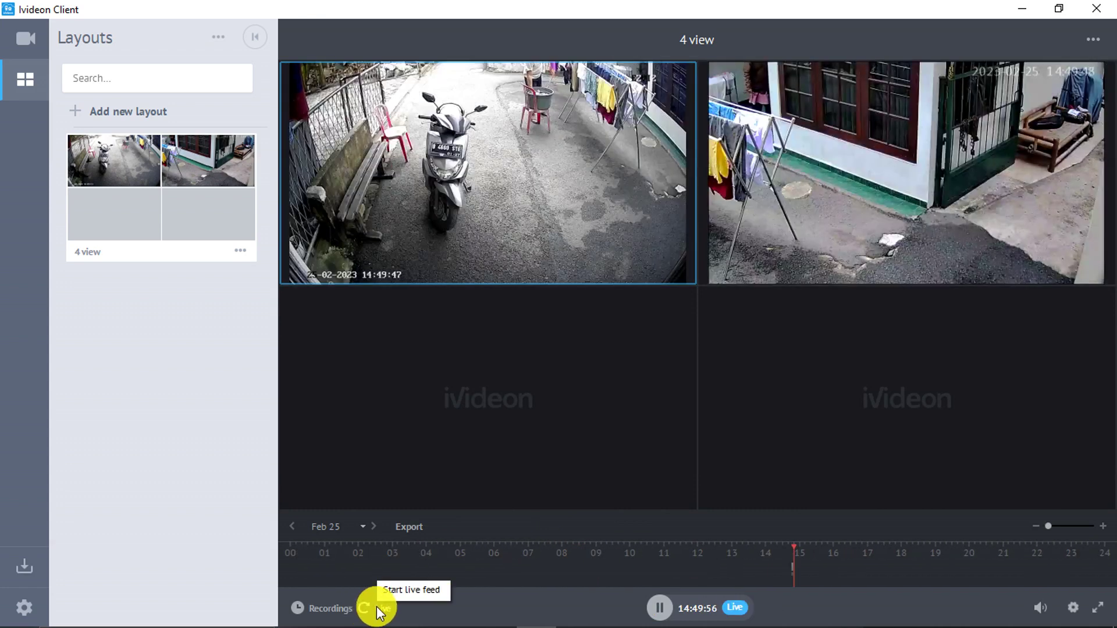
{"action": "left_click", "coordinate": [736, 609]}
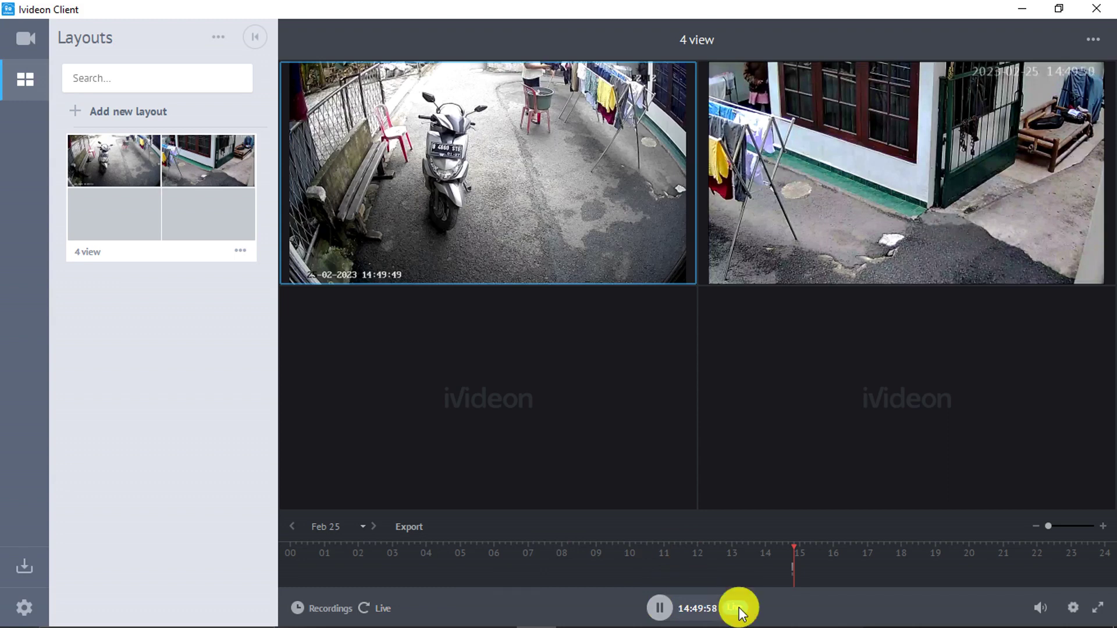
{"action": "left_click", "coordinate": [330, 609]}
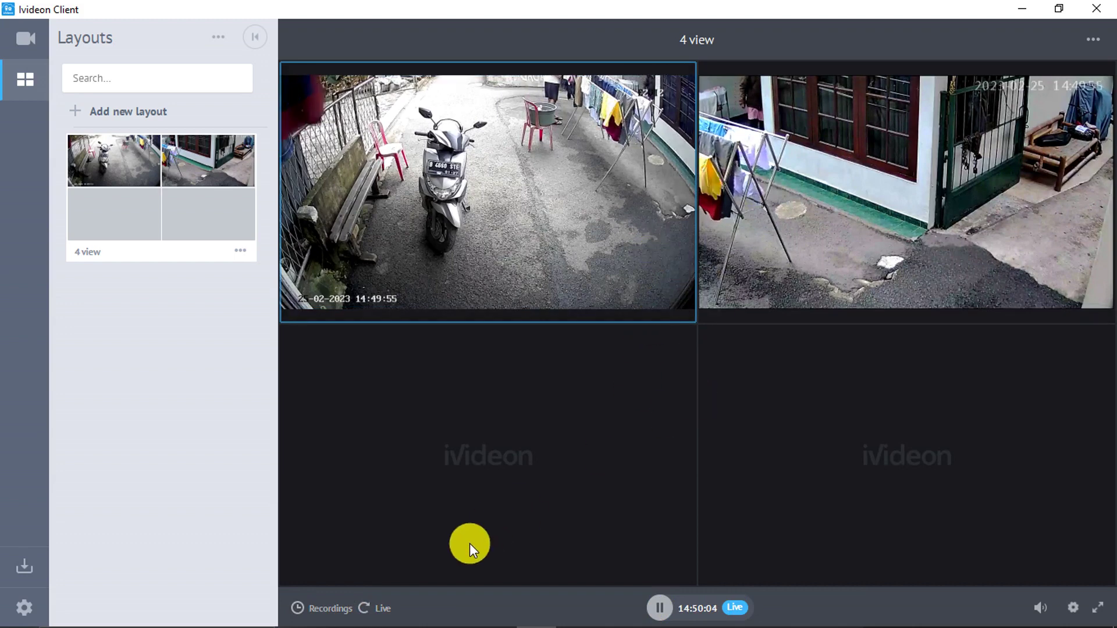
{"action": "left_click", "coordinate": [336, 609]}
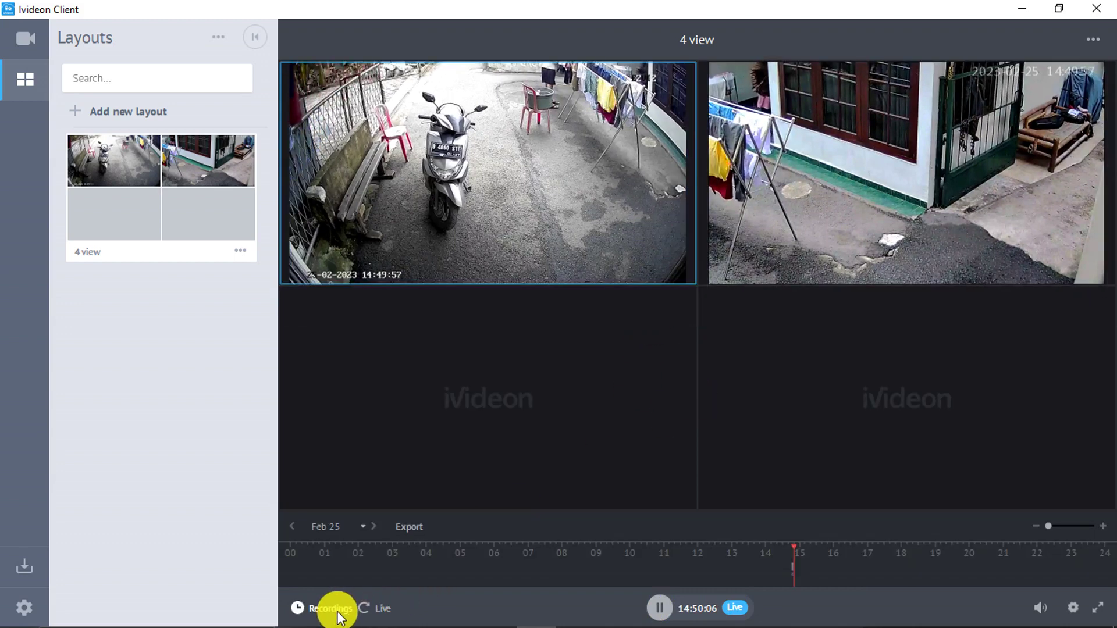
{"action": "left_click", "coordinate": [337, 611]}
{"action": "left_click", "coordinate": [377, 609]}
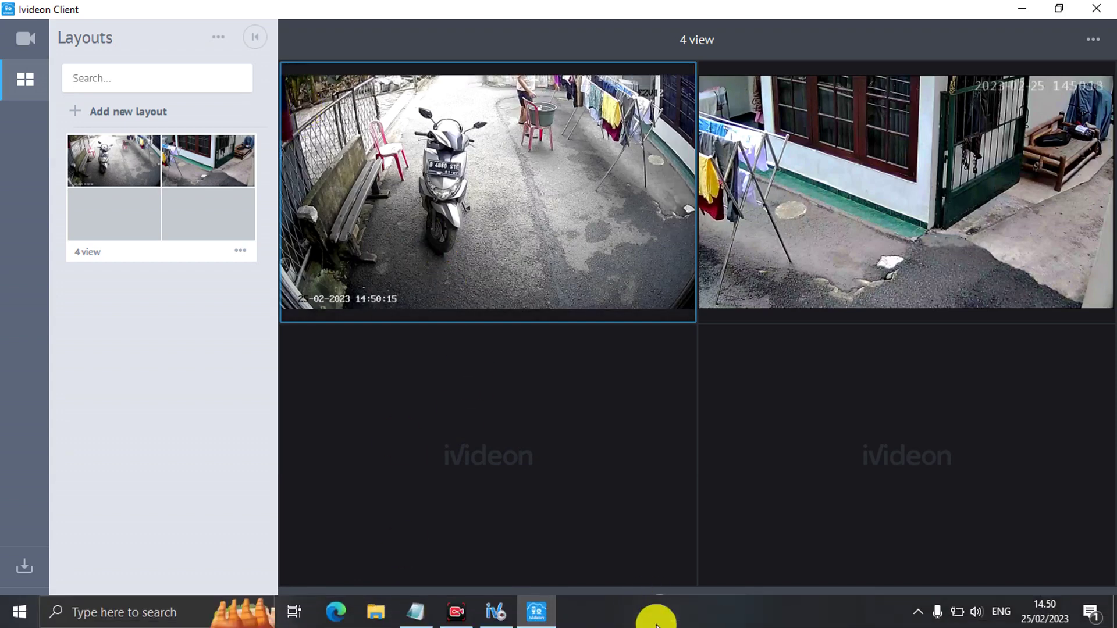
Switch to Ivideon Server, view its version information, then close the dialog and minimize the server window
{"action": "left_click", "coordinate": [504, 618]}
{"action": "left_click", "coordinate": [792, 58]}
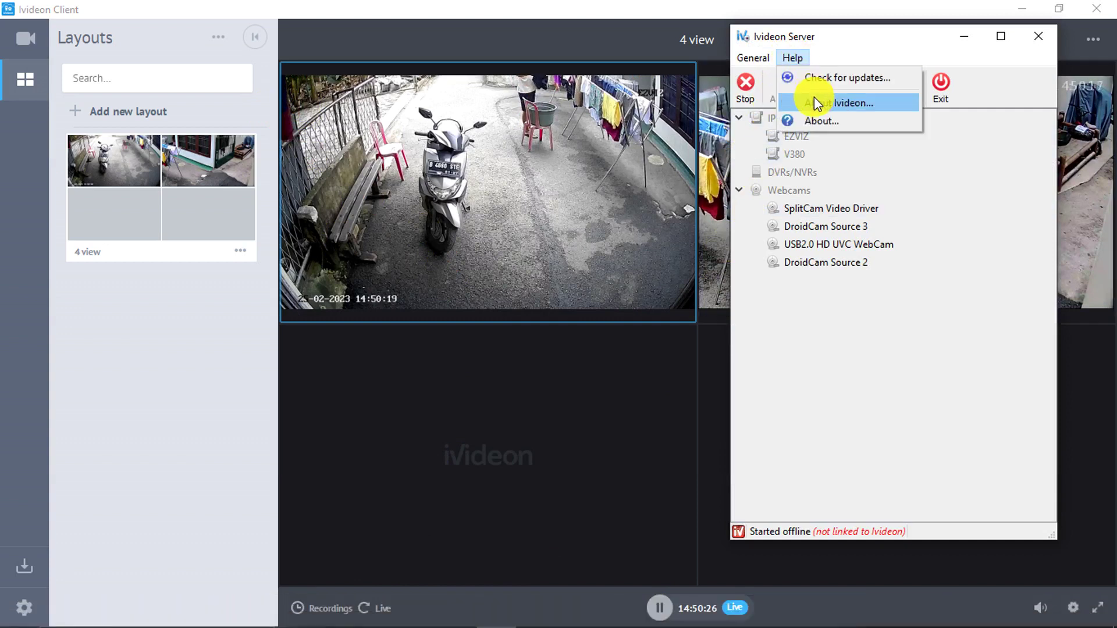
{"action": "left_click", "coordinate": [828, 121]}
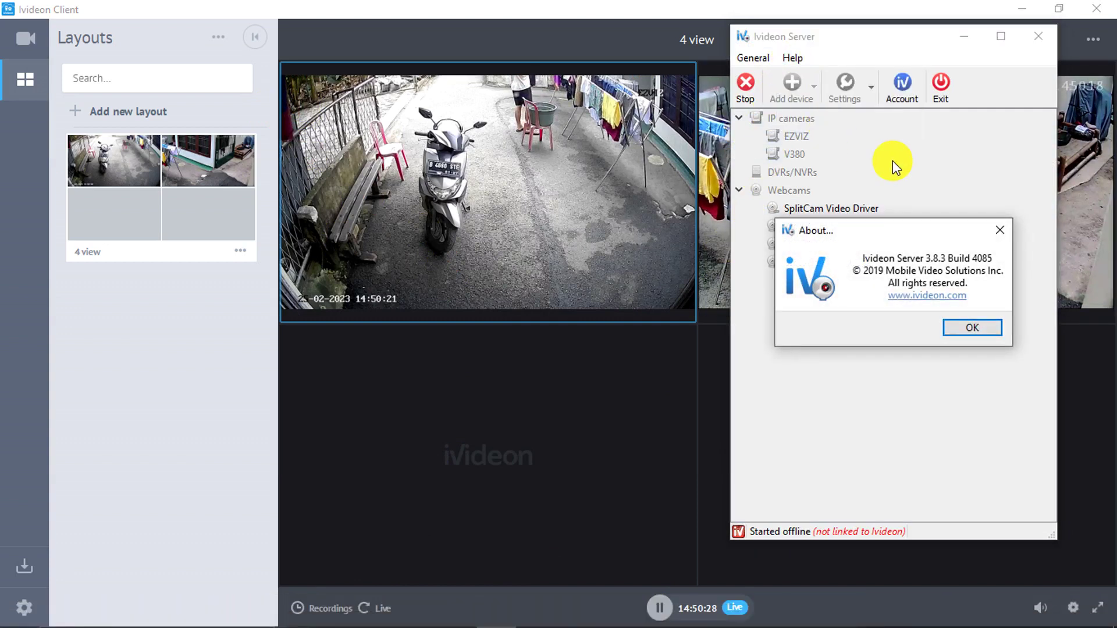
{"action": "left_click", "coordinate": [1005, 232]}
{"action": "left_click", "coordinate": [963, 39]}
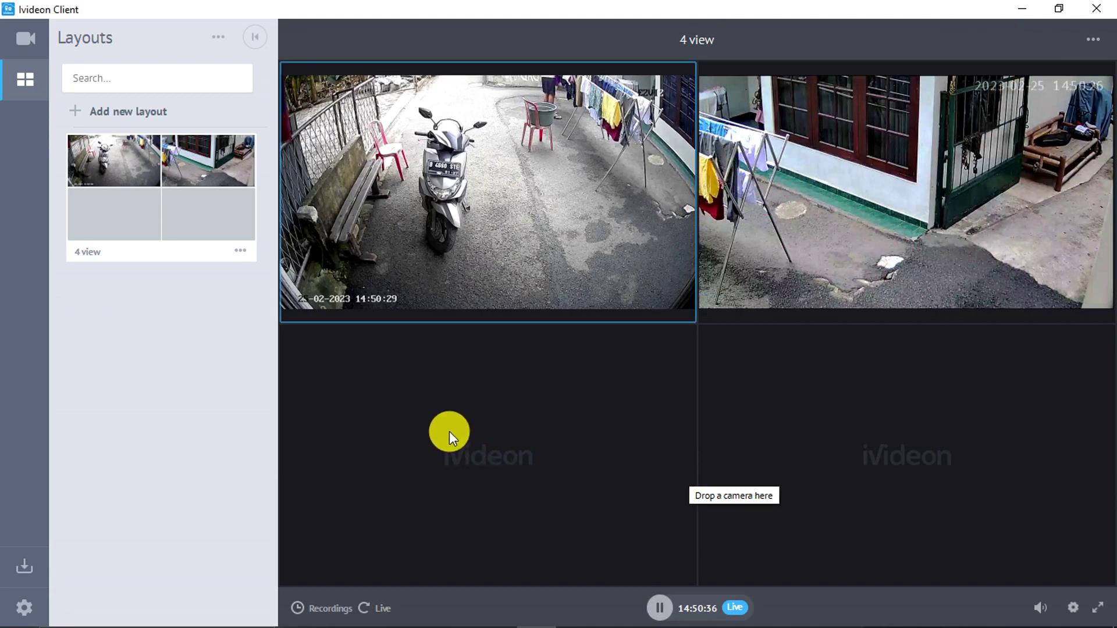
{"action": "mouse_move", "coordinate": [541, 625]}
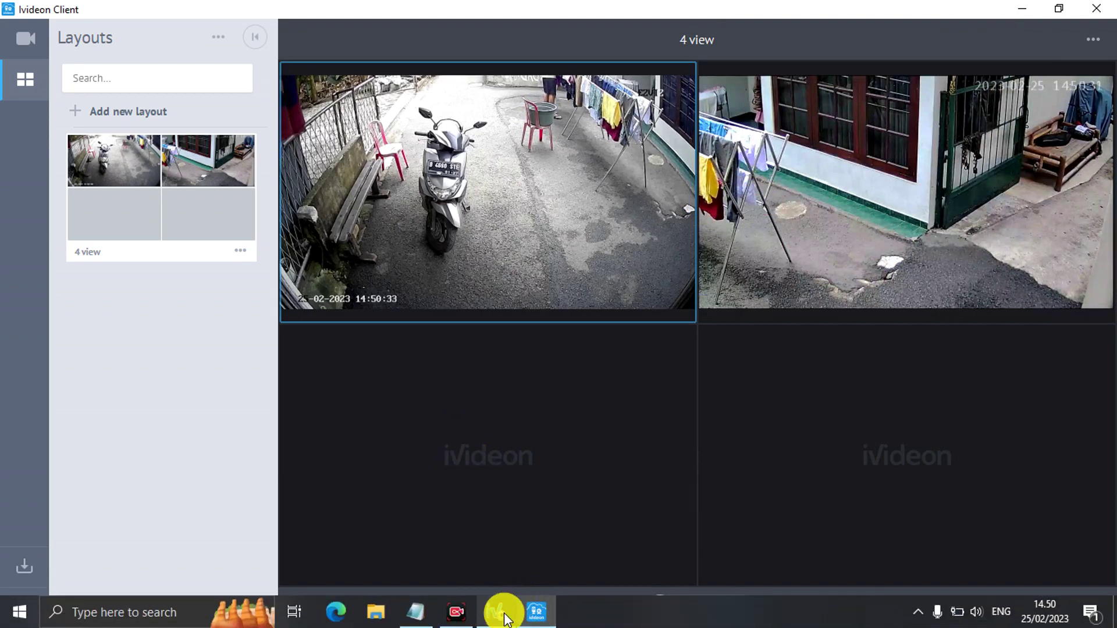
{"action": "mouse_move", "coordinate": [499, 611]}
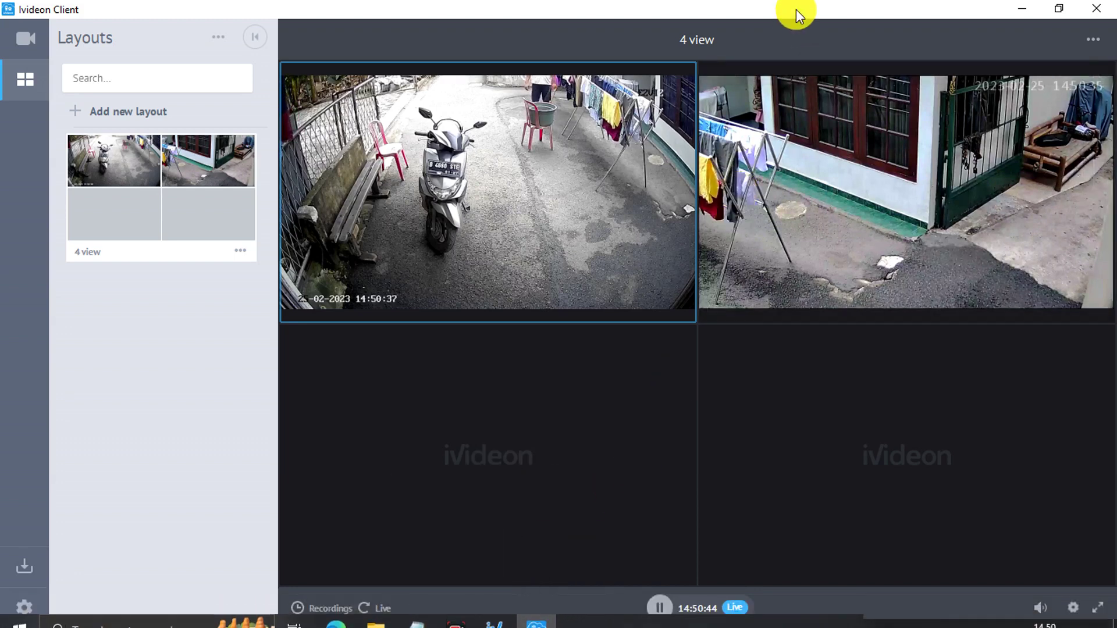
{"action": "mouse_move", "coordinate": [724, 237]}
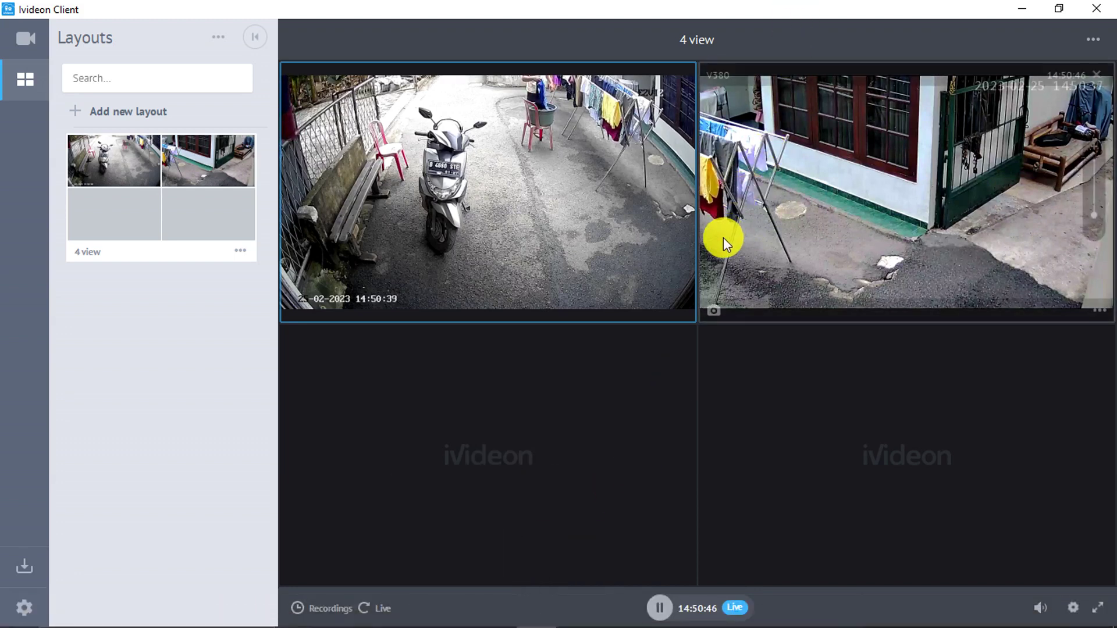